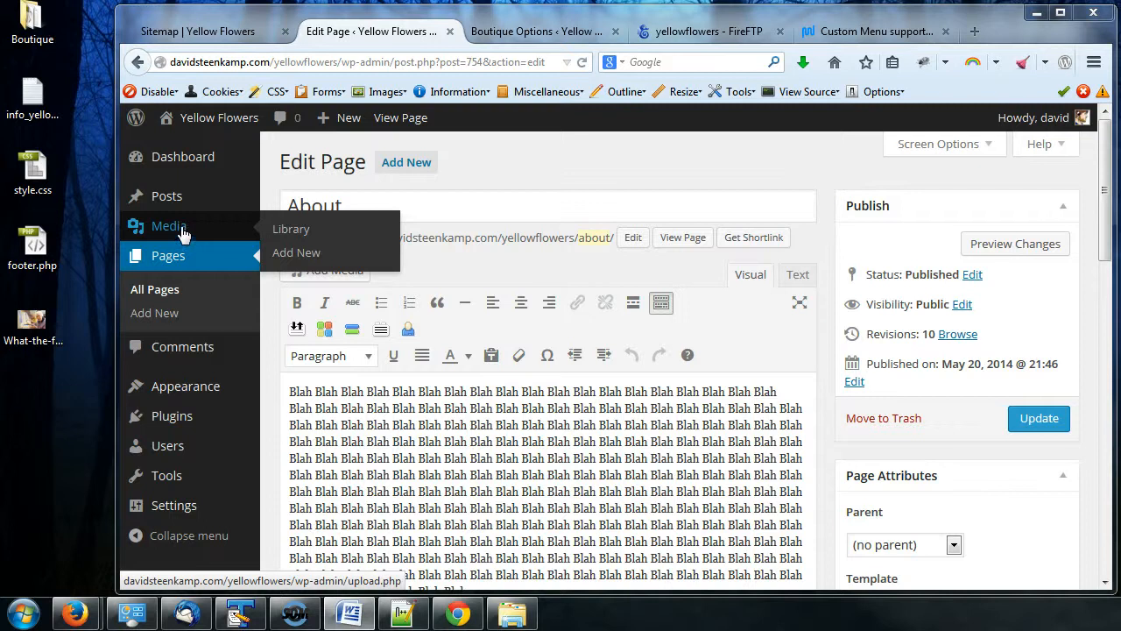
Permanently delete the image titled "doesn't really matter" from the media library.
click(181, 231)
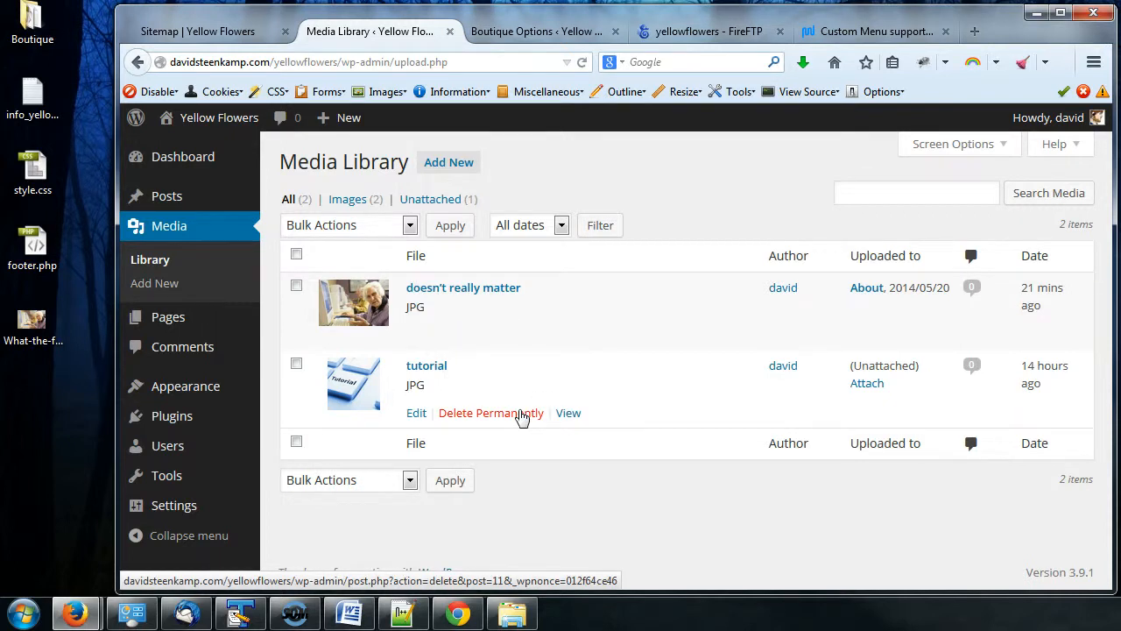
click(500, 339)
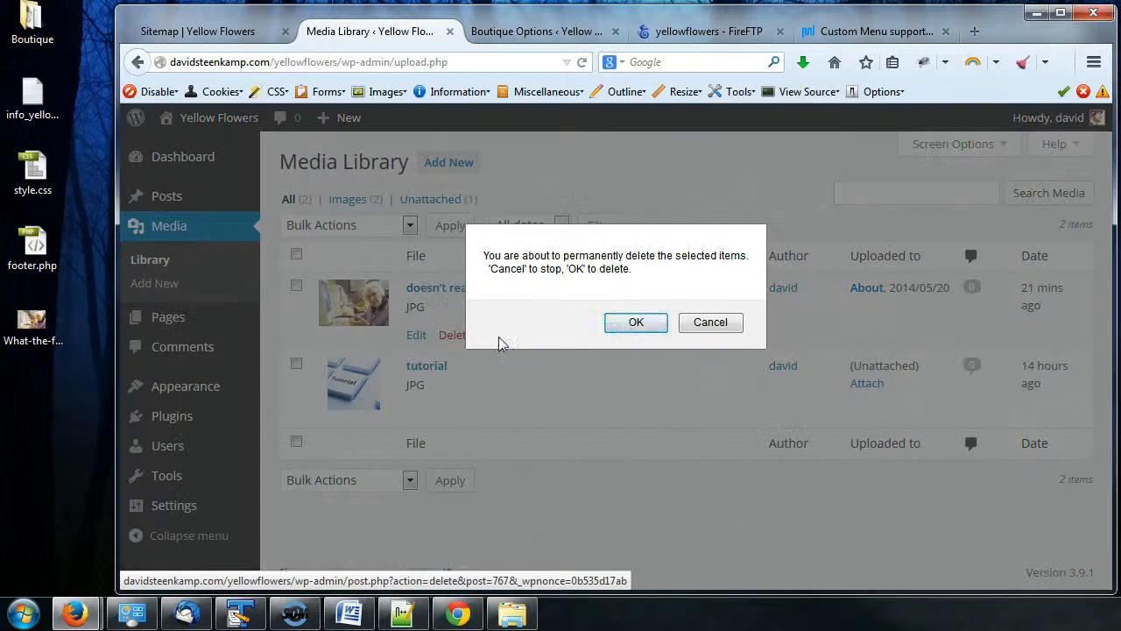
click(643, 324)
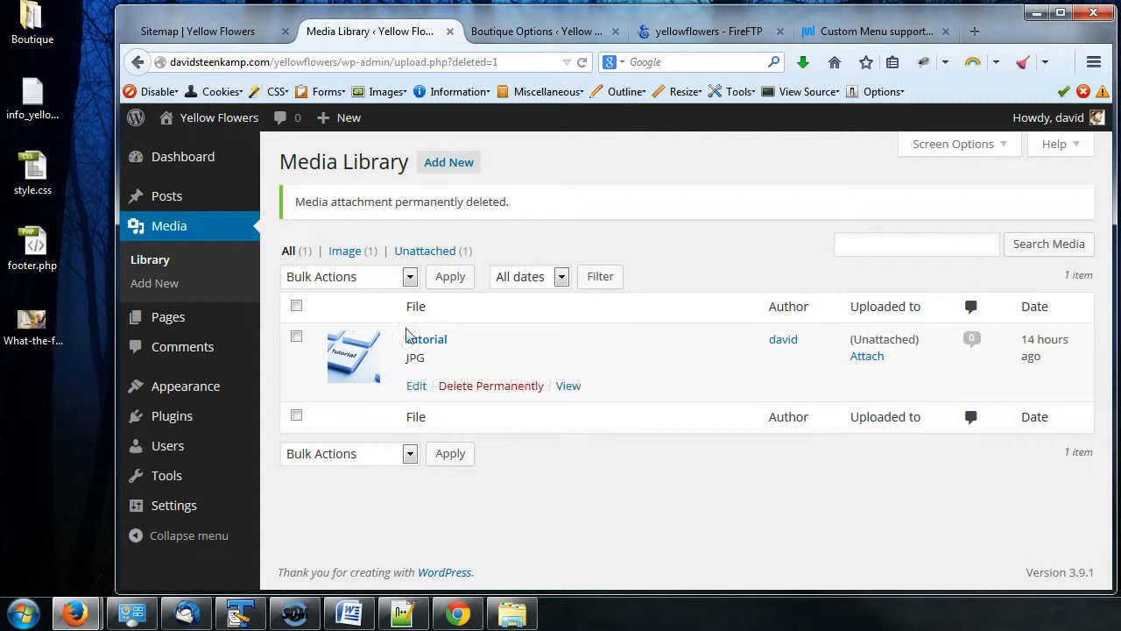
Upload What-the-f-is-wordpress.jpg as new media by dropping it from the desktop onto the upload area.
click(453, 167)
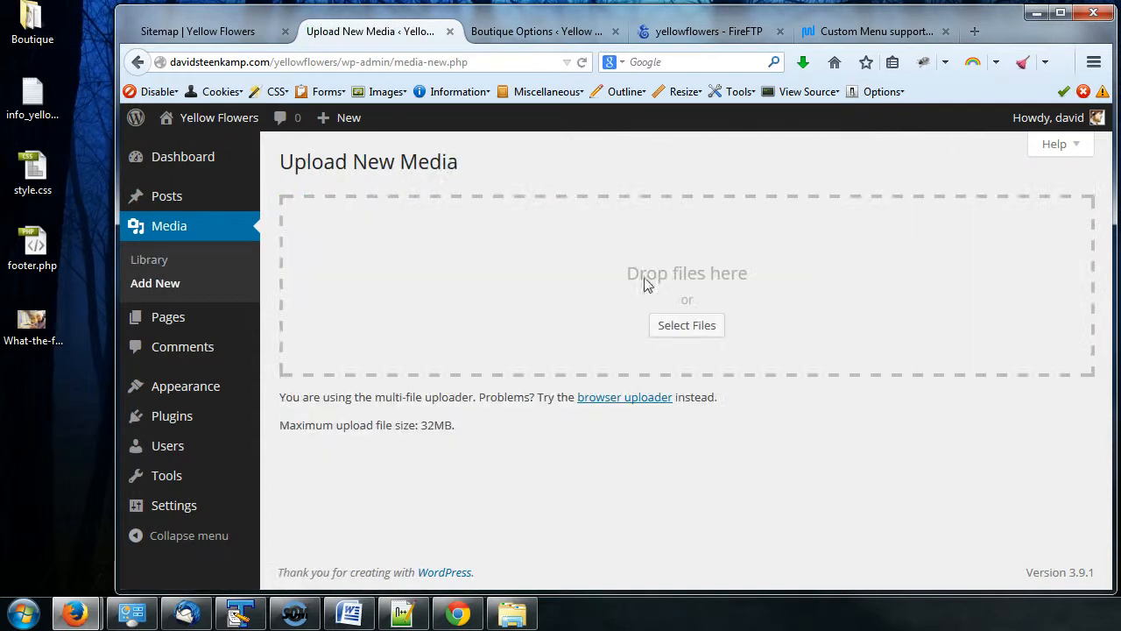
click(32, 324)
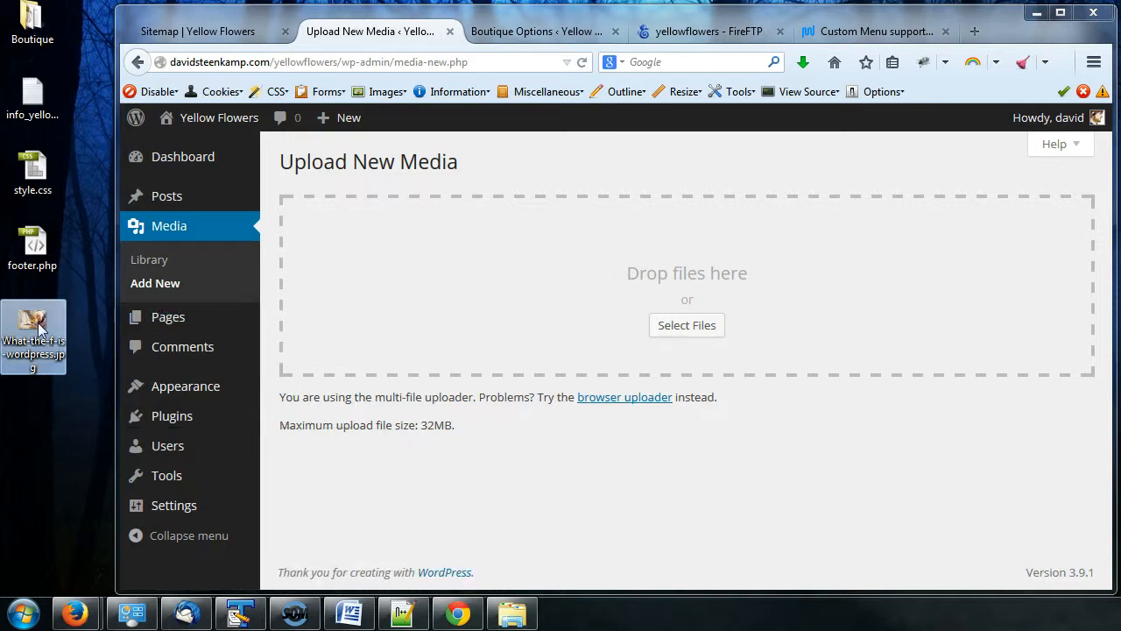
click(49, 454)
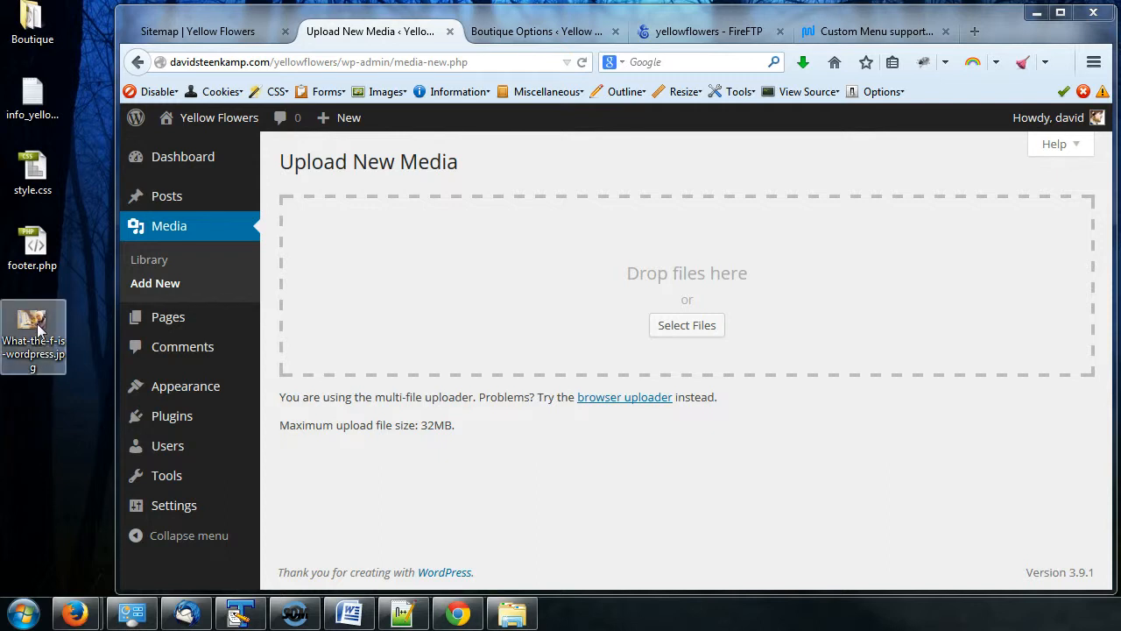
drag(40, 337, 663, 294)
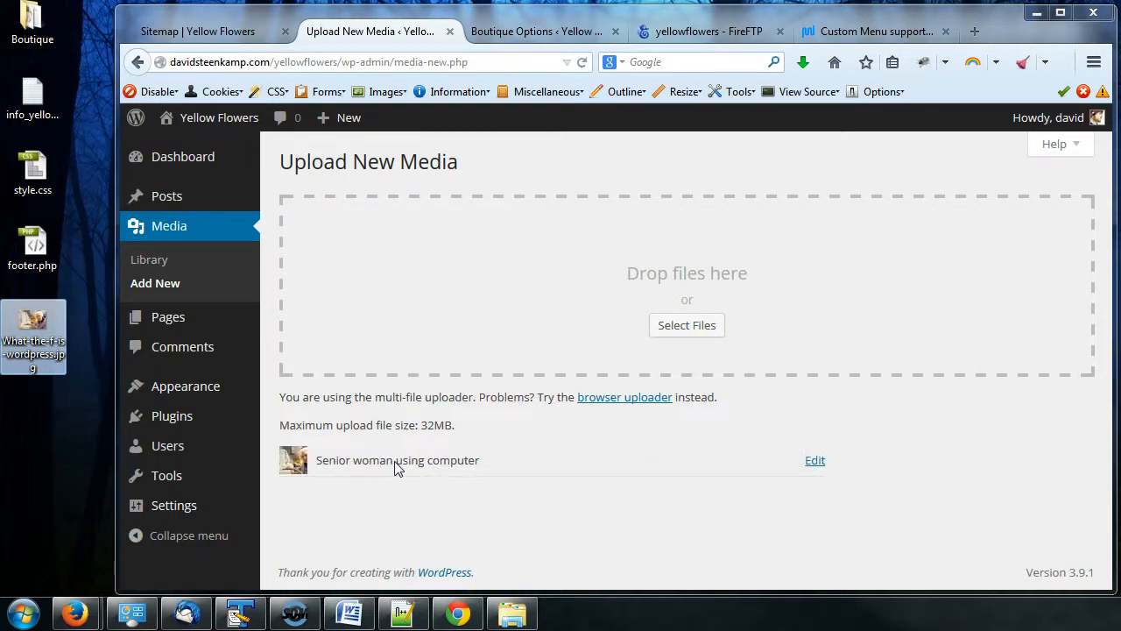
Open the newly uploaded image for editing and delete it permanently.
click(815, 461)
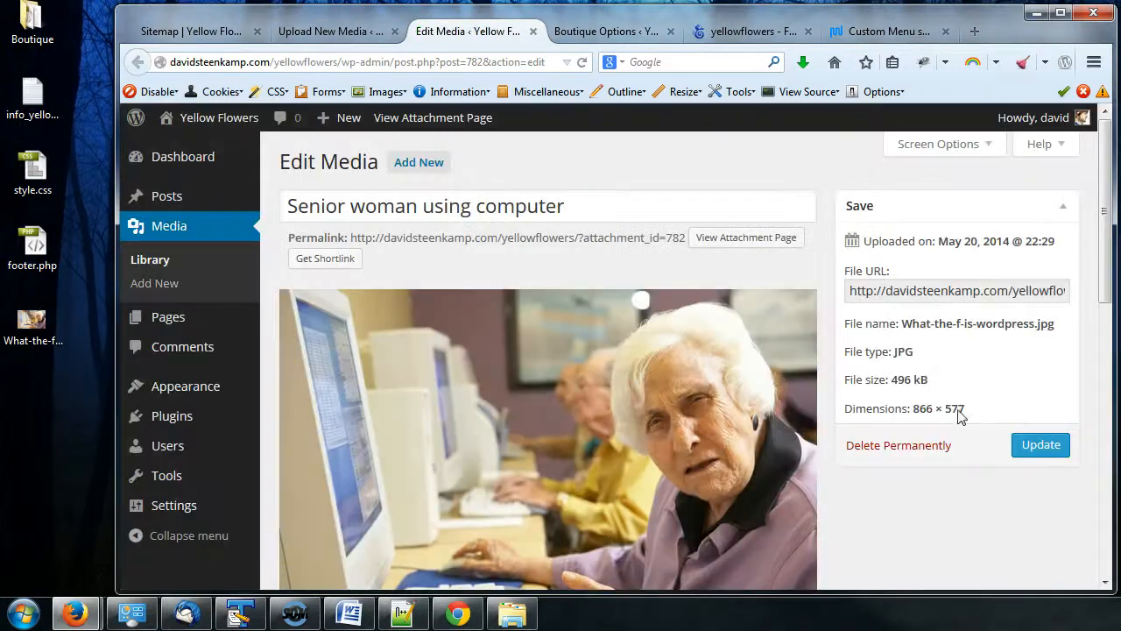
click(920, 446)
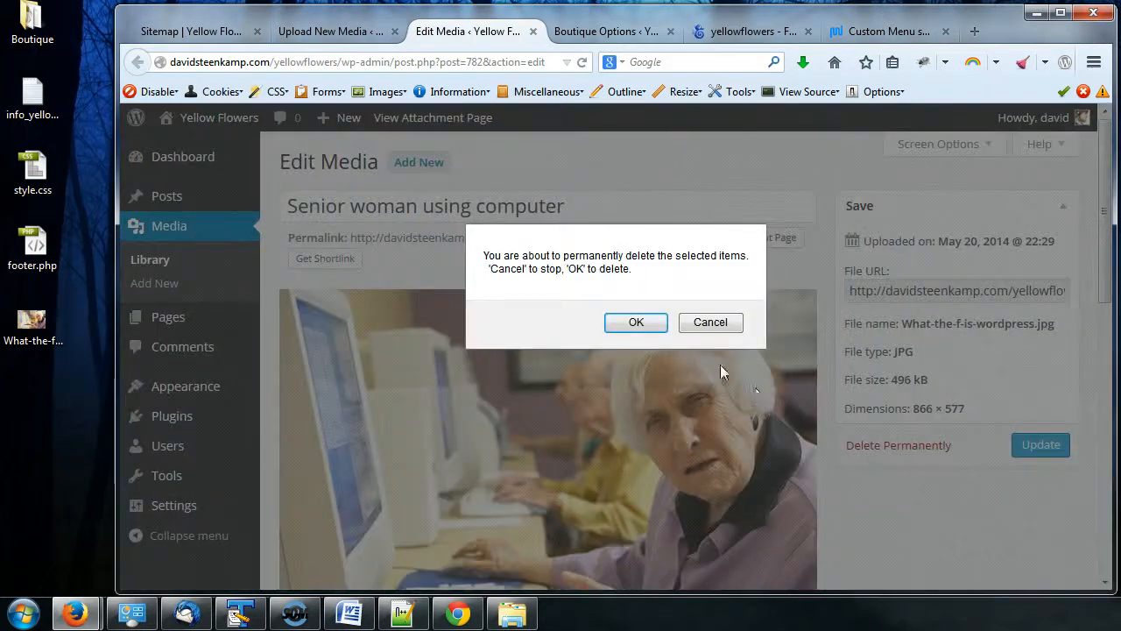
click(612, 324)
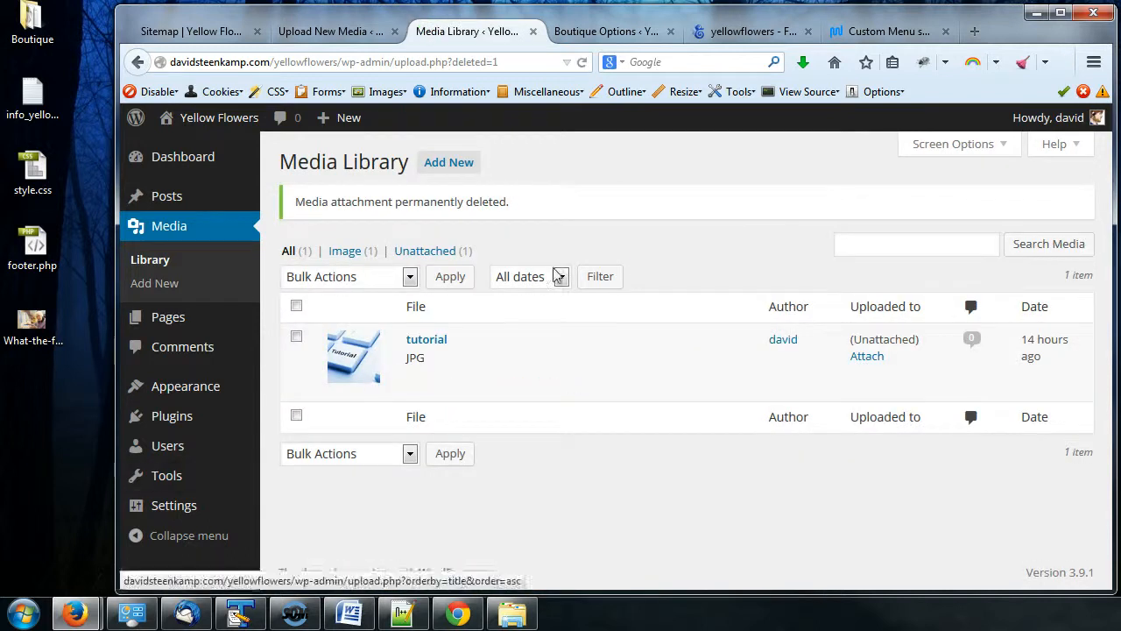
Upload What-the-f-is-wordpress.jpg as new media by selecting it from the Desktop folder in the file chooser.
click(451, 165)
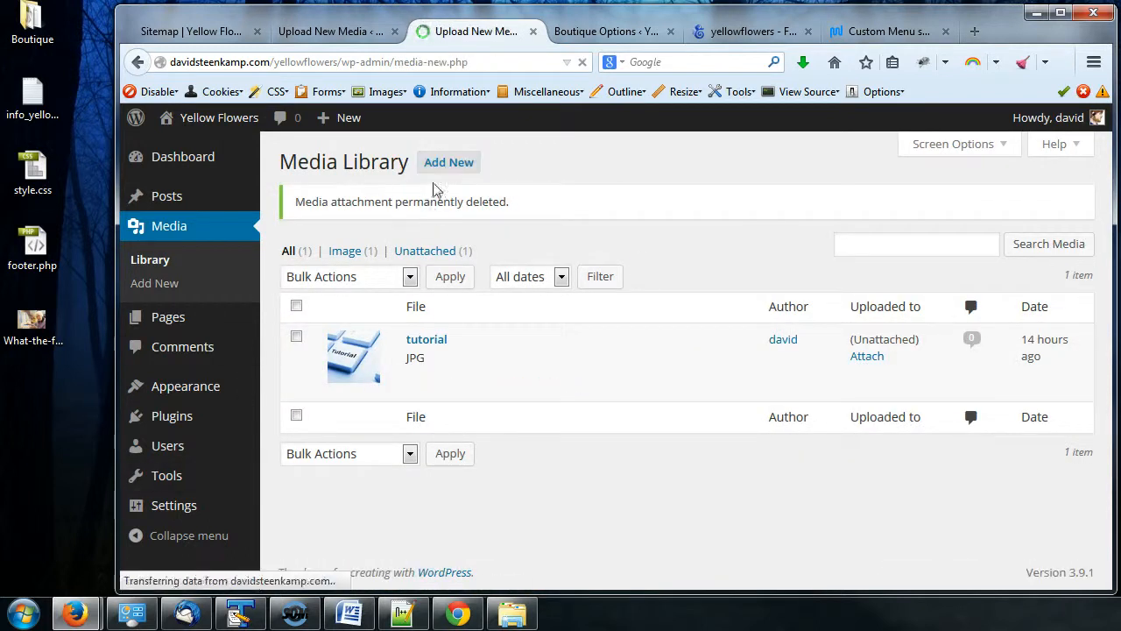
click(696, 332)
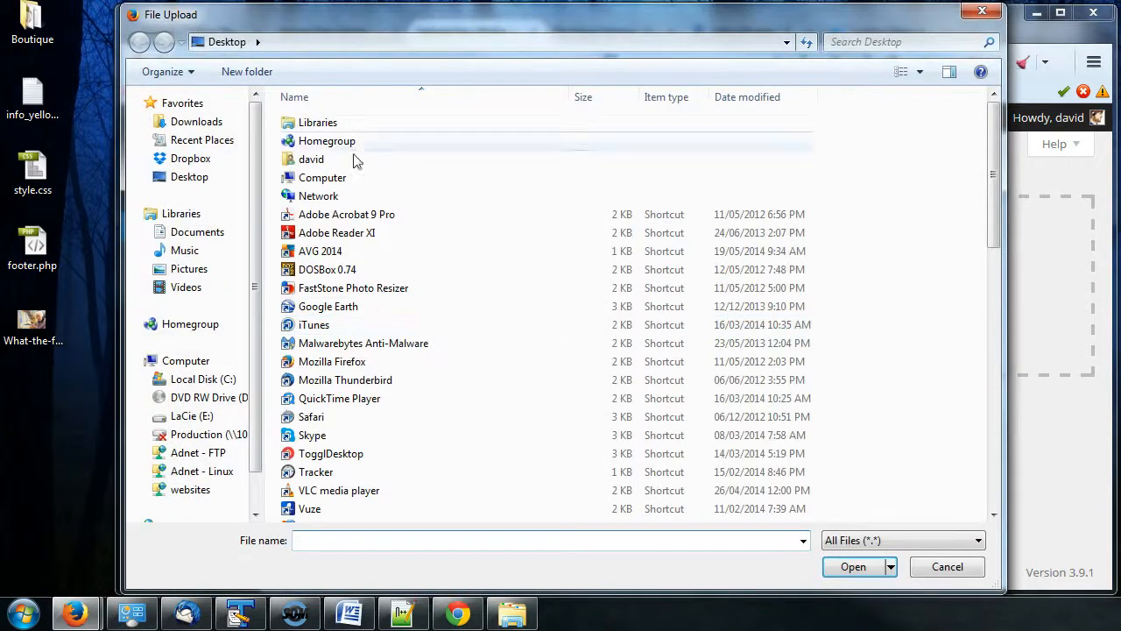
drag(368, 32, 359, 24)
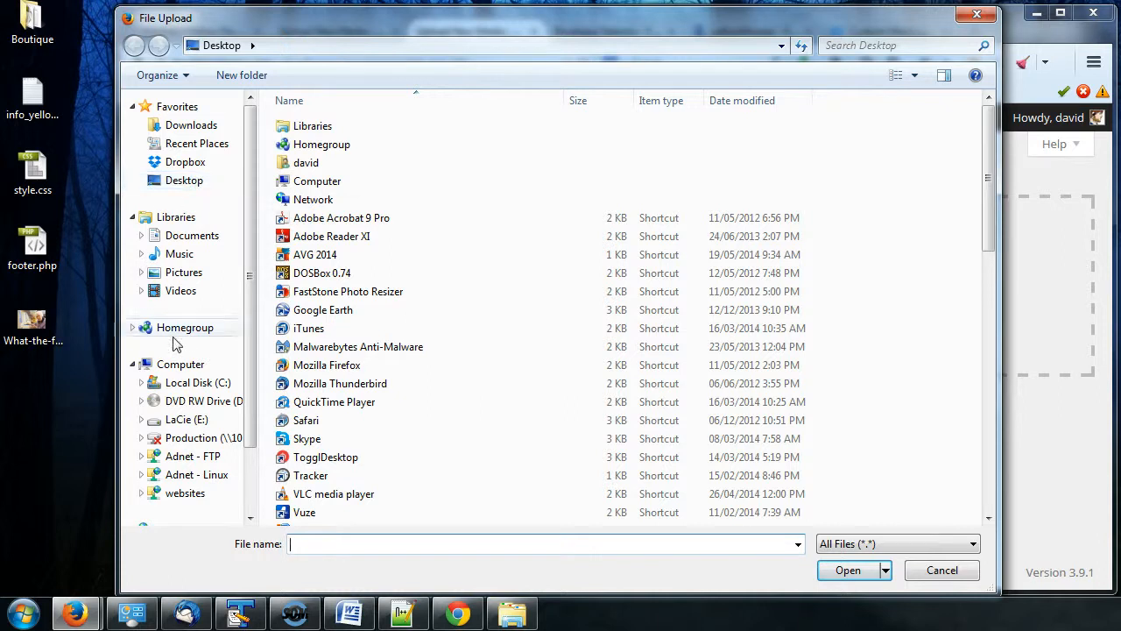
drag(988, 151, 1016, 460)
click(368, 461)
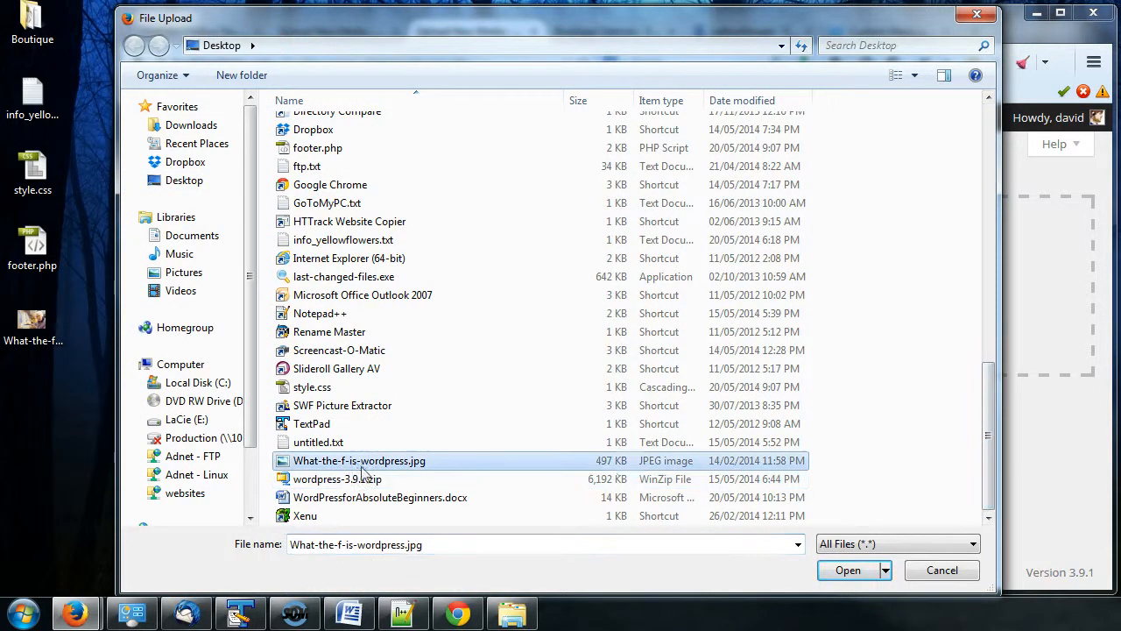
click(843, 570)
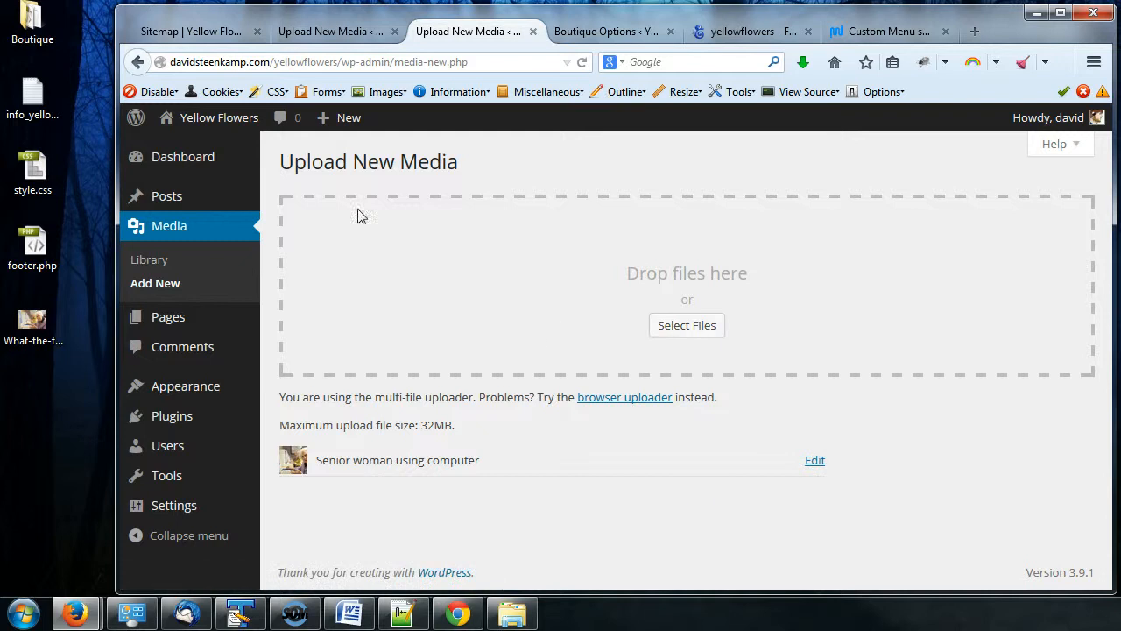
Open the "Senior woman using computer" image from the media library for editing and change its title to "Good Title".
click(162, 262)
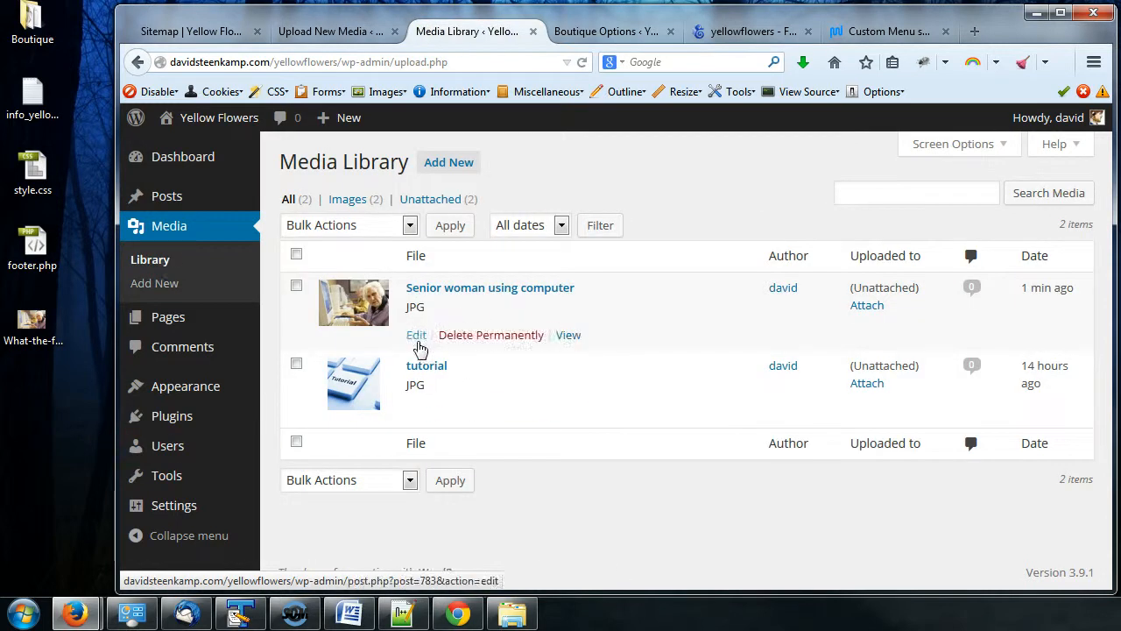
click(419, 343)
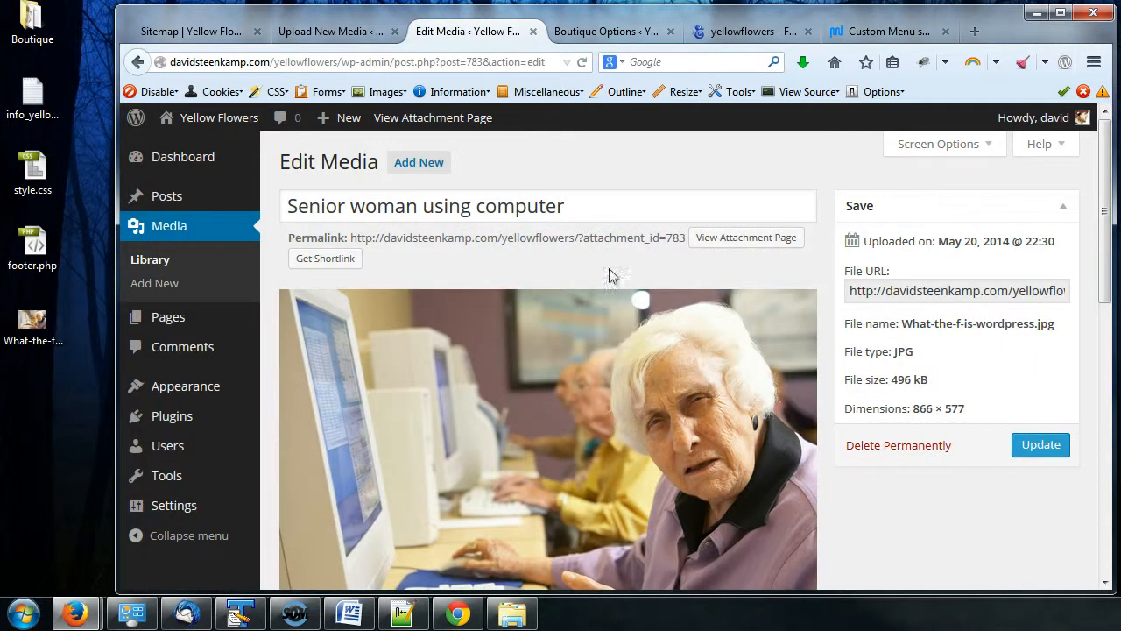
click(585, 205)
drag(607, 208, 285, 203)
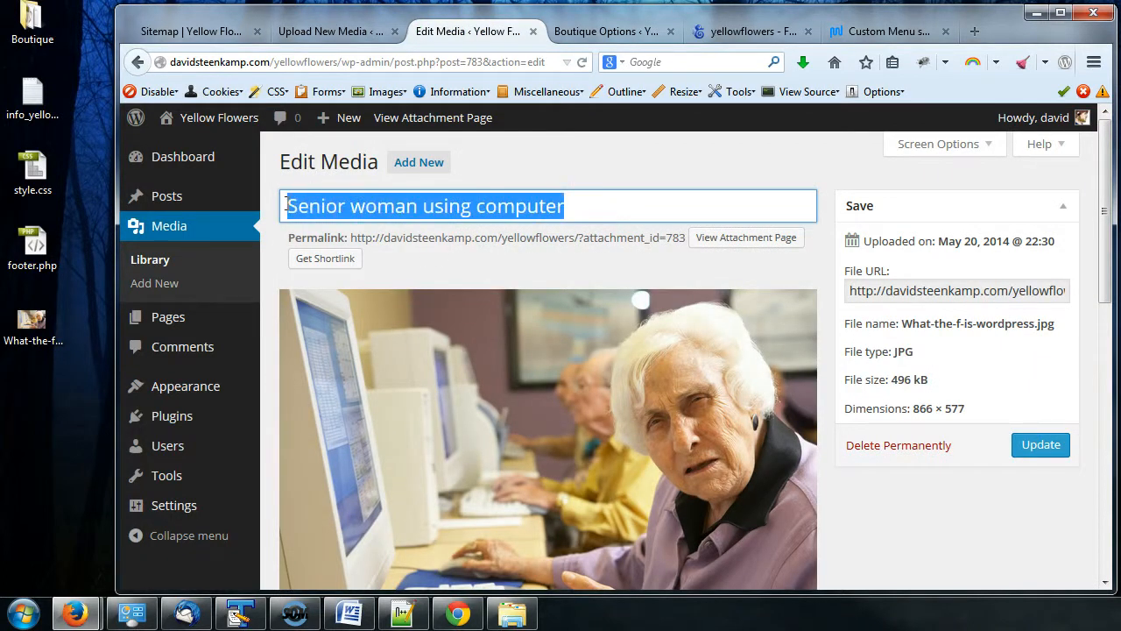
text(Good Title)
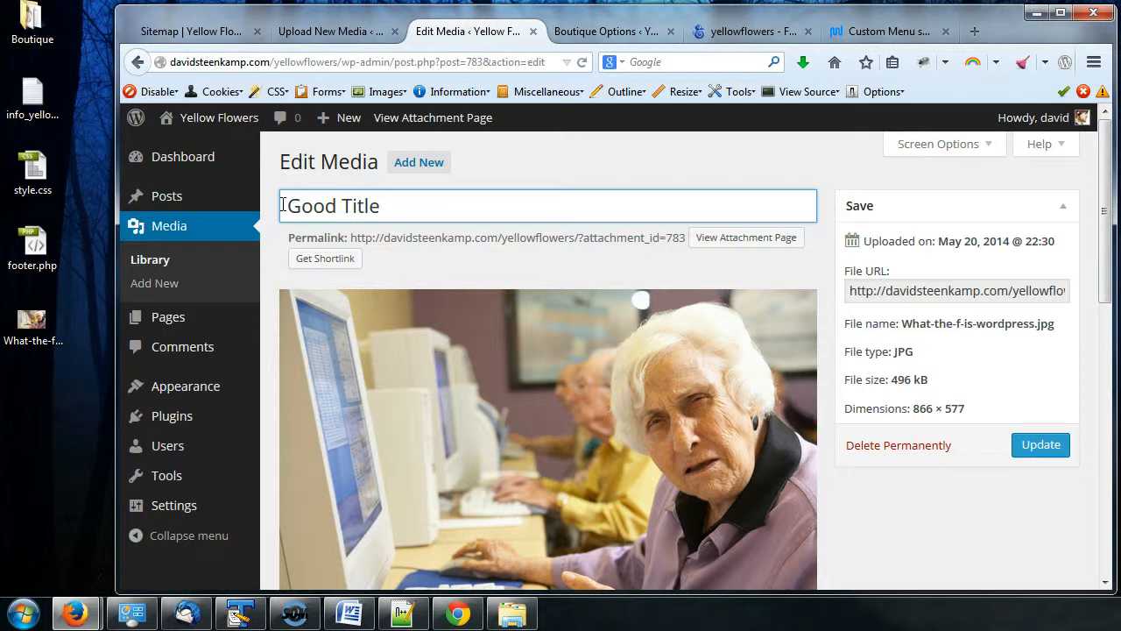
key(ctrl+a)
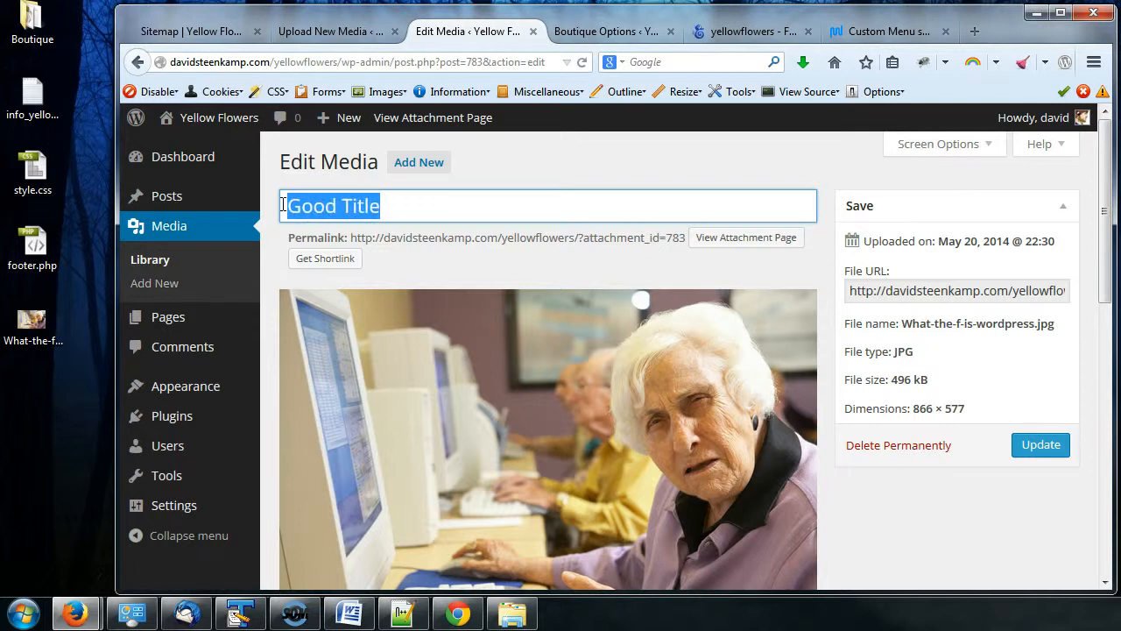
click(402, 207)
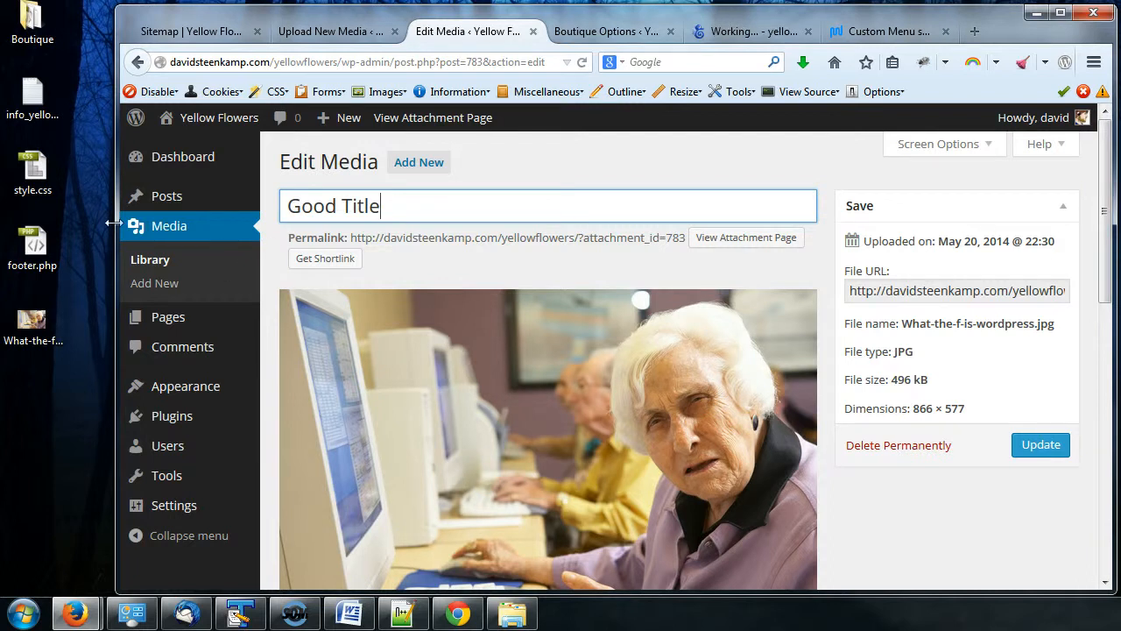
mouse_move(112, 222)
mouse_down()
mouse_move(493, 224)
mouse_move(79, 221)
mouse_move(114, 220)
mouse_up()
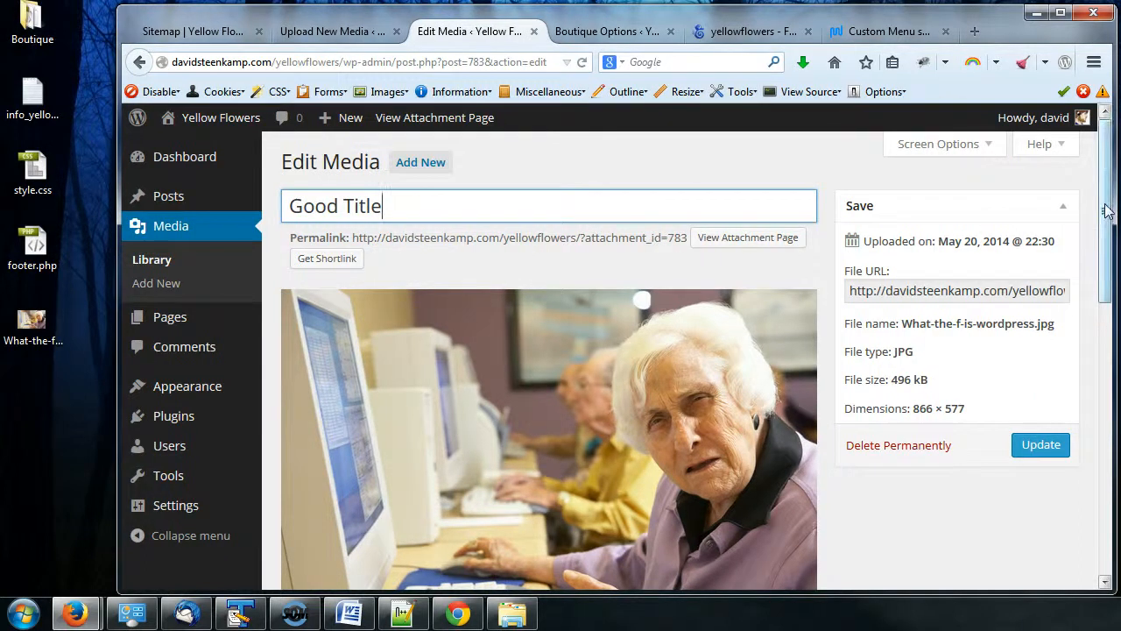
scroll(1108, 232, down, 2)
scroll(1112, 236, up, 2)
scroll(1112, 227, down, 1)
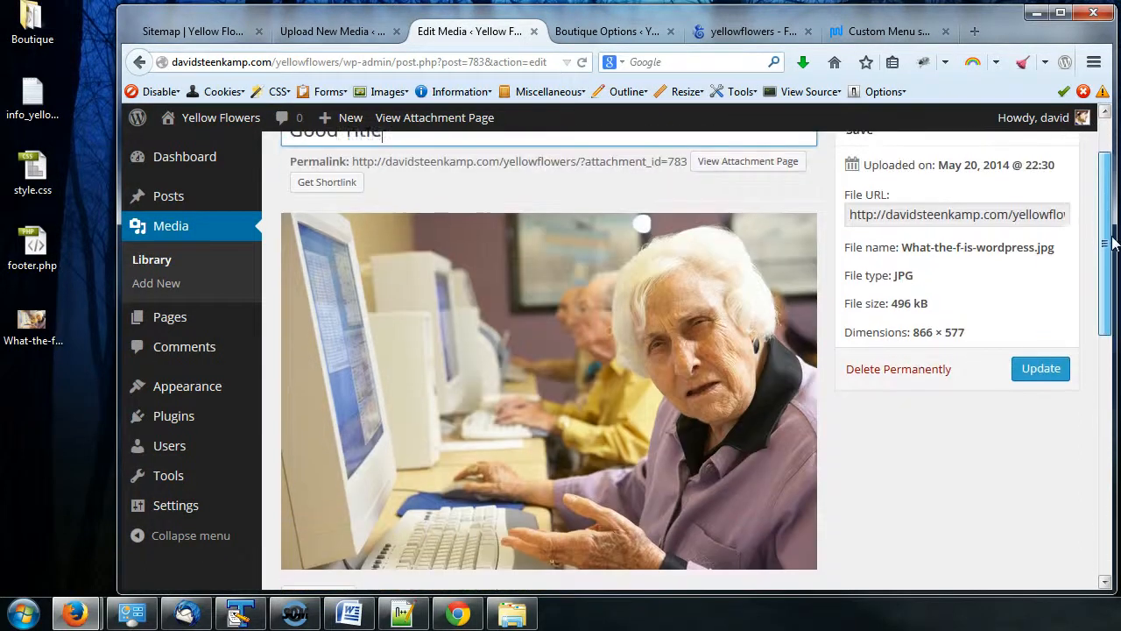
scroll(1110, 210, up, 1)
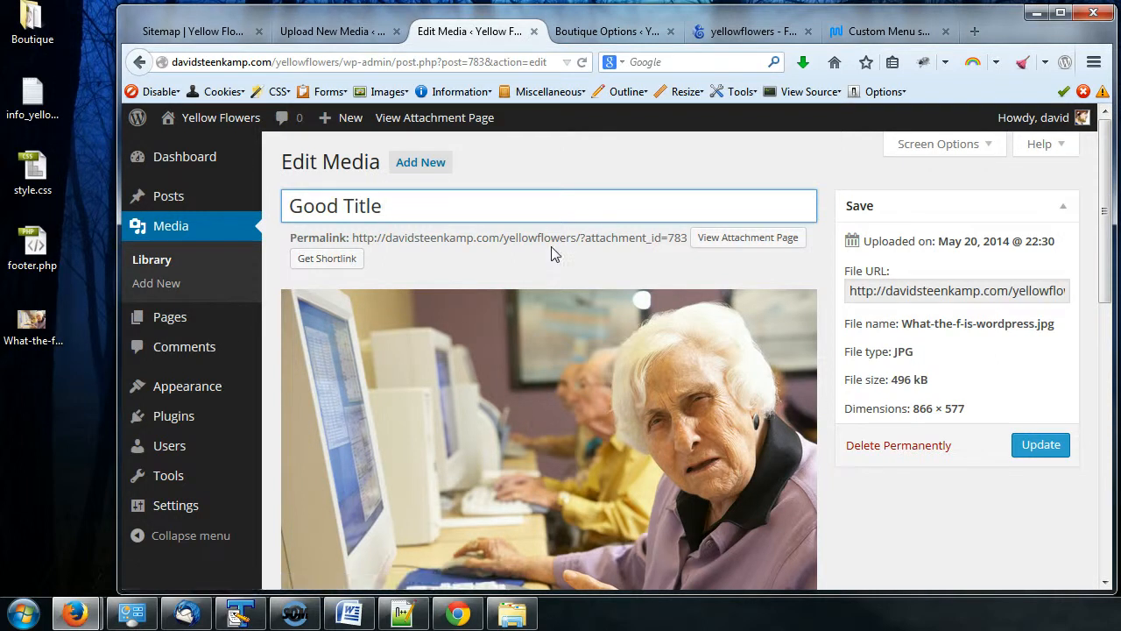
View the image's shortlink URL and dismiss it without changes.
click(341, 273)
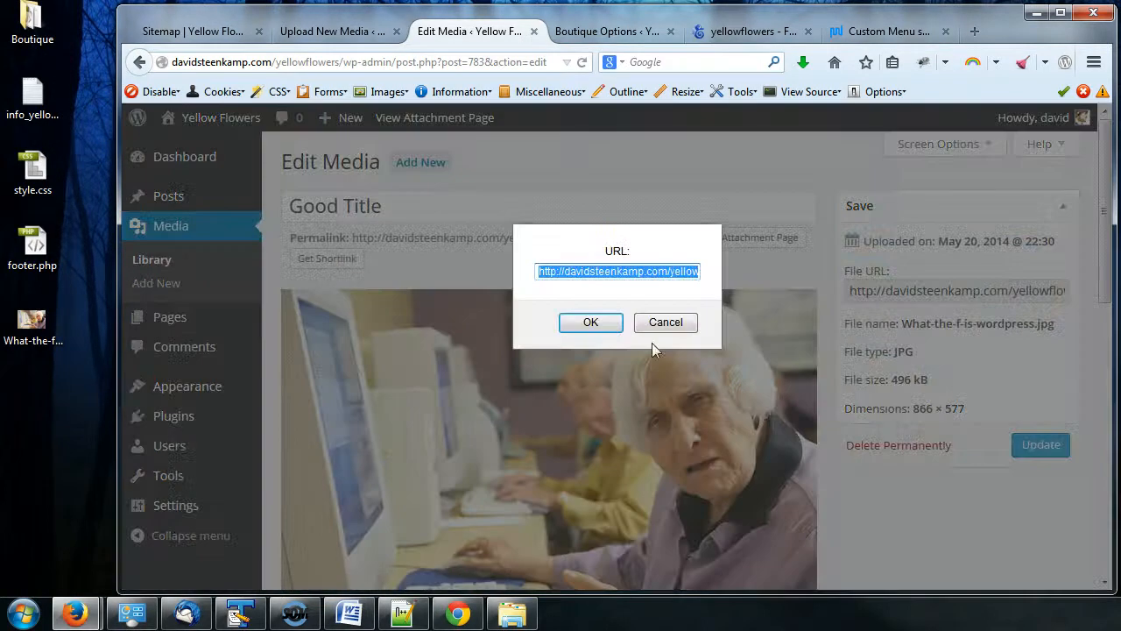
click(617, 272)
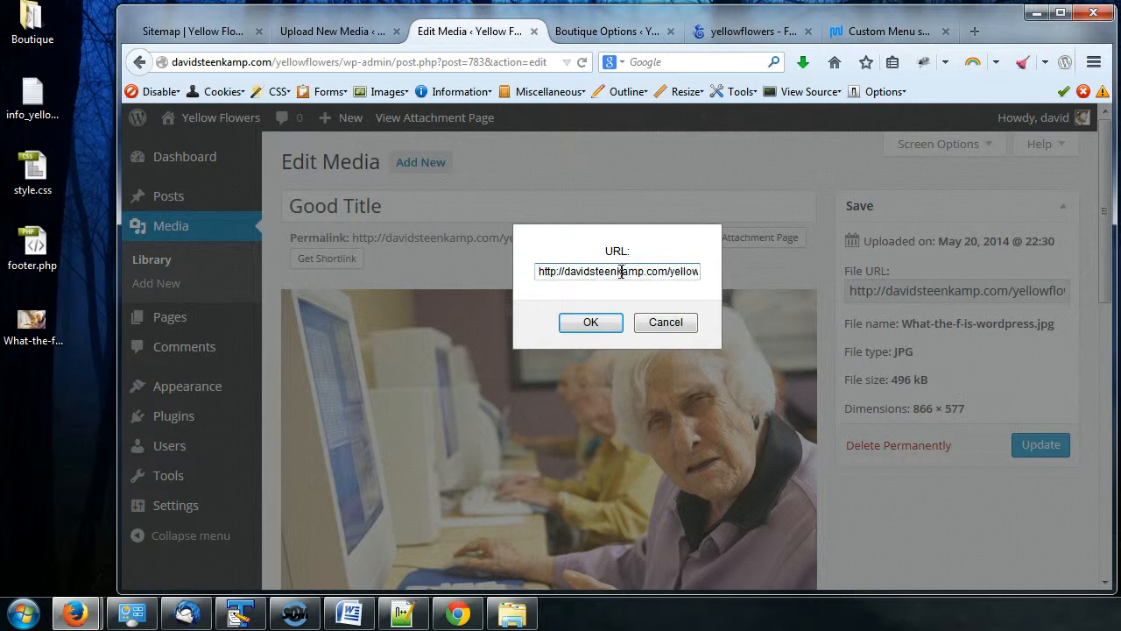
drag(616, 273, 733, 272)
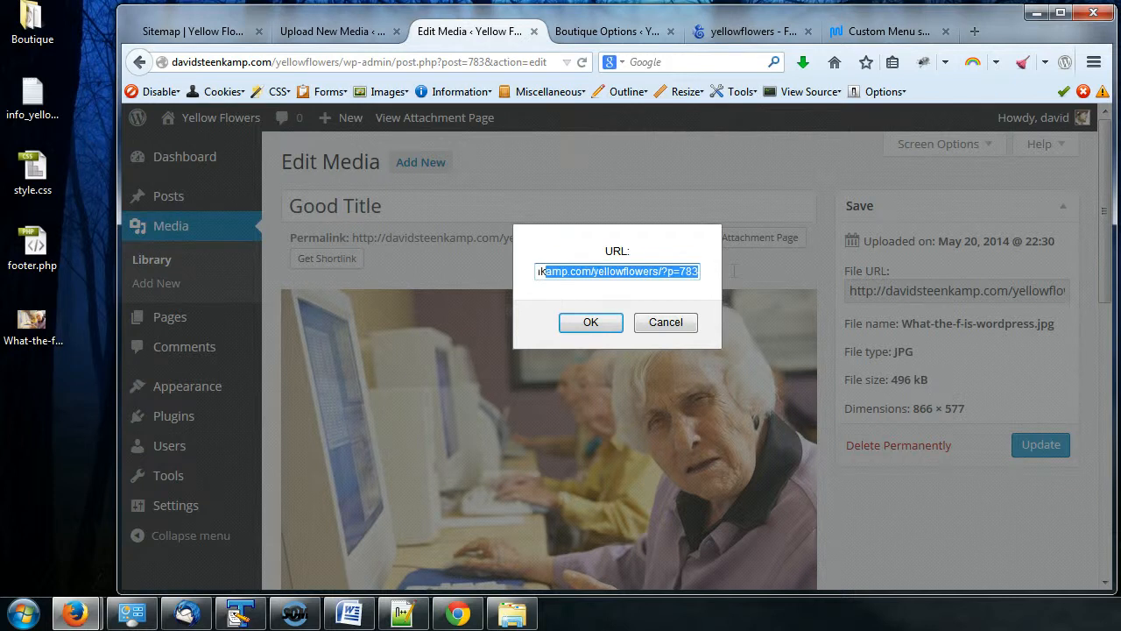
click(676, 329)
click(528, 270)
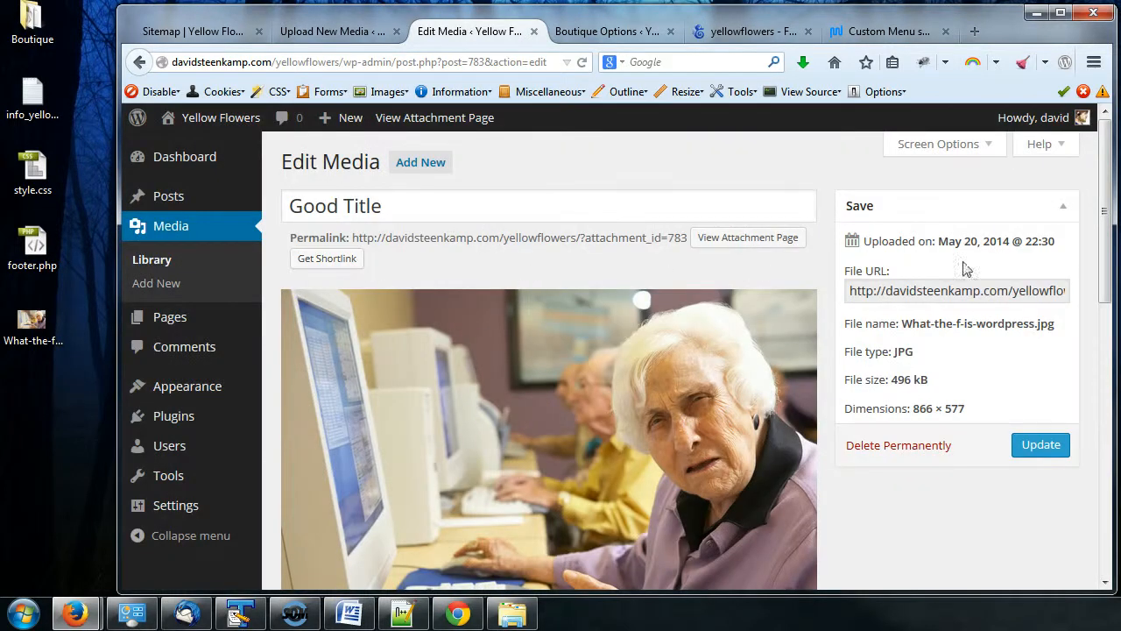
Examine the image's file URL, file size and dimensions in its save details.
drag(850, 291, 1086, 290)
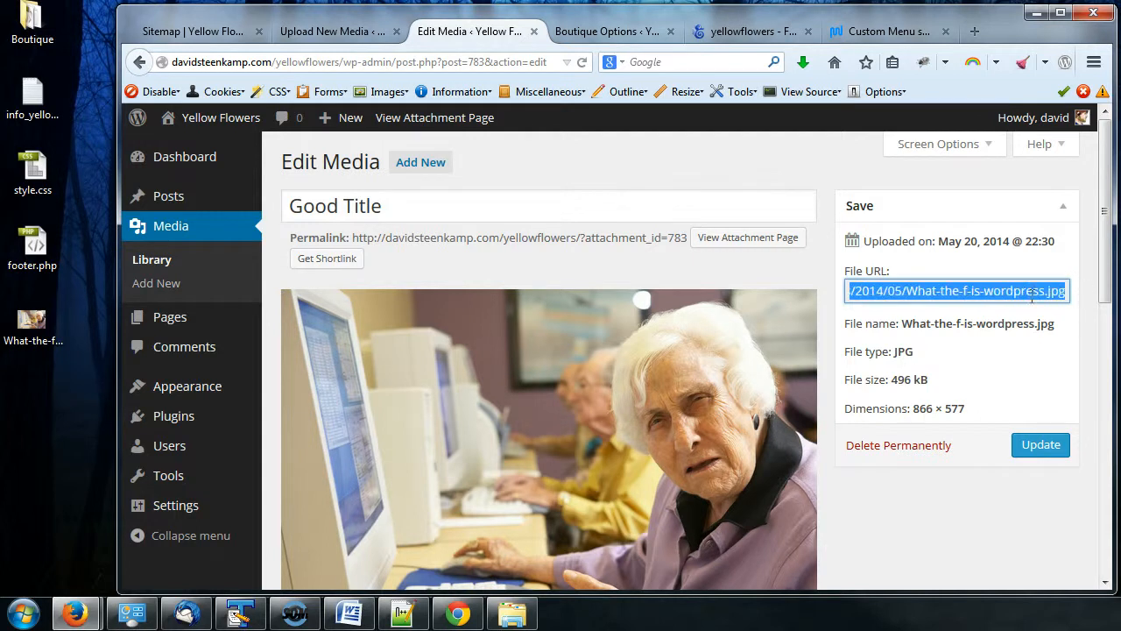
click(1005, 292)
click(945, 361)
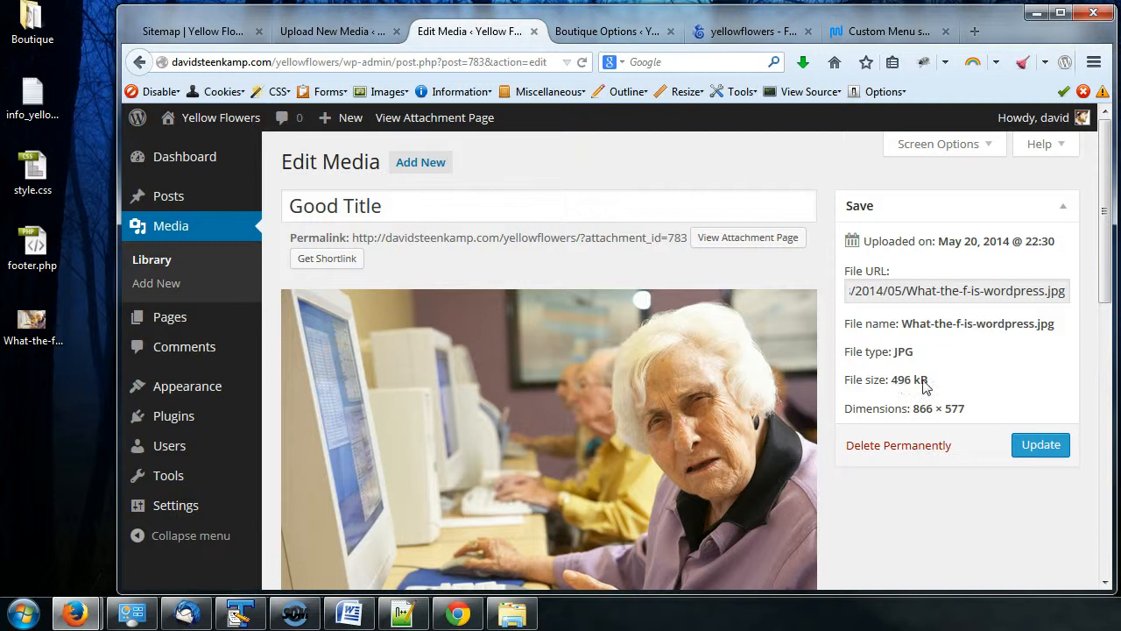
drag(889, 380, 912, 410)
click(938, 386)
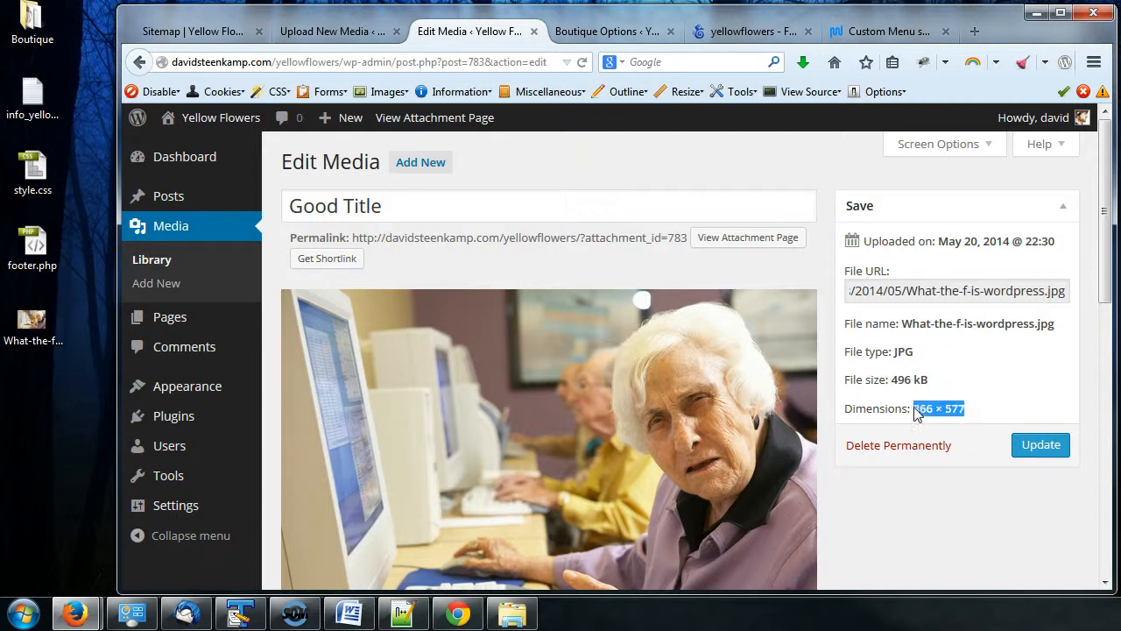
click(933, 545)
Copy the title "Good Title" into the image's Alternative Text field.
scroll(915, 475, down, 7)
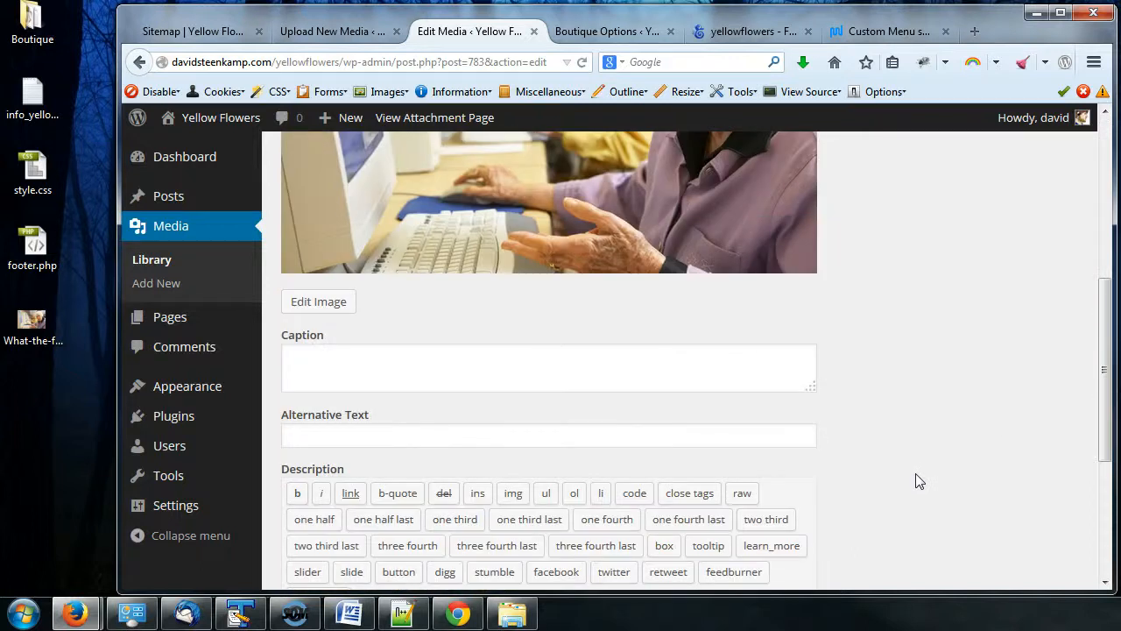
click(518, 366)
scroll(911, 408, up, 2)
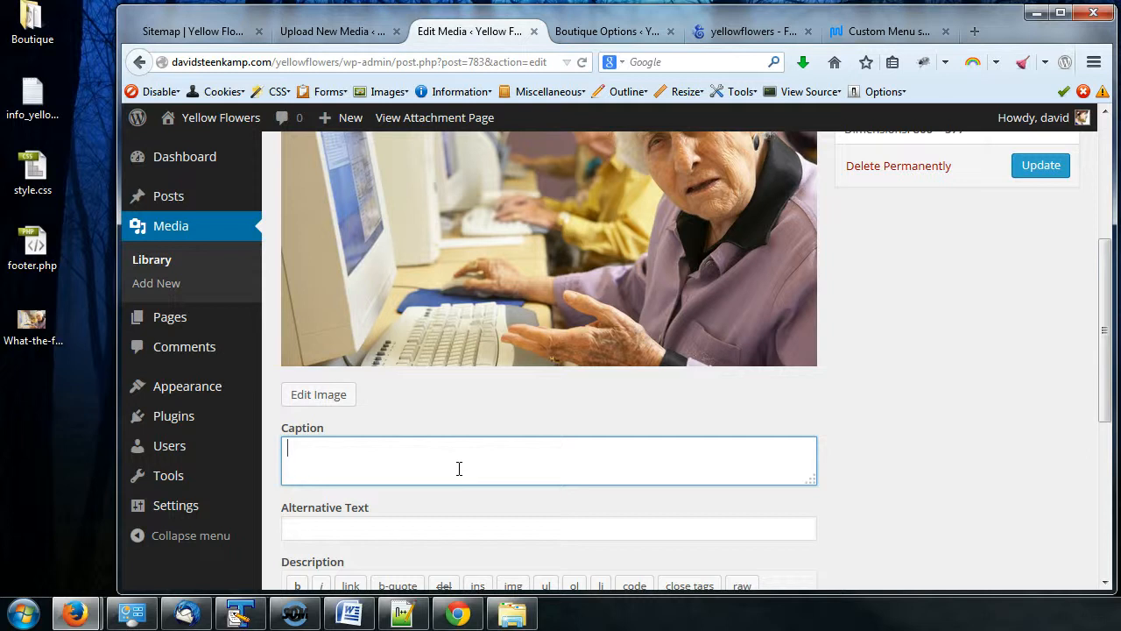
scroll(455, 471, up, 1)
scroll(453, 483, down, 2)
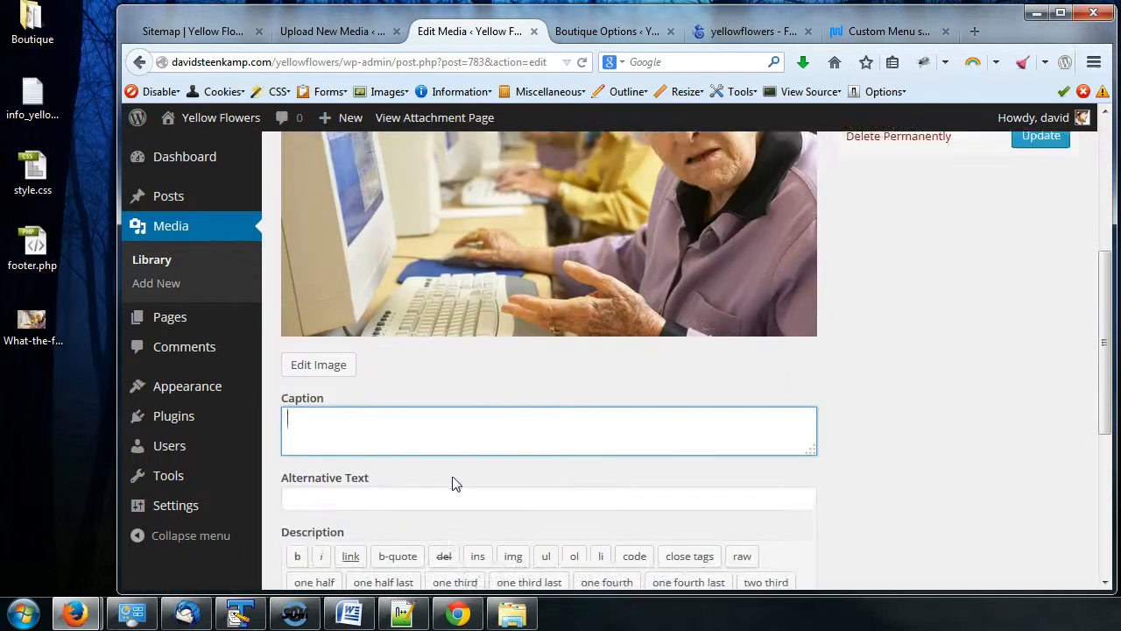
click(362, 433)
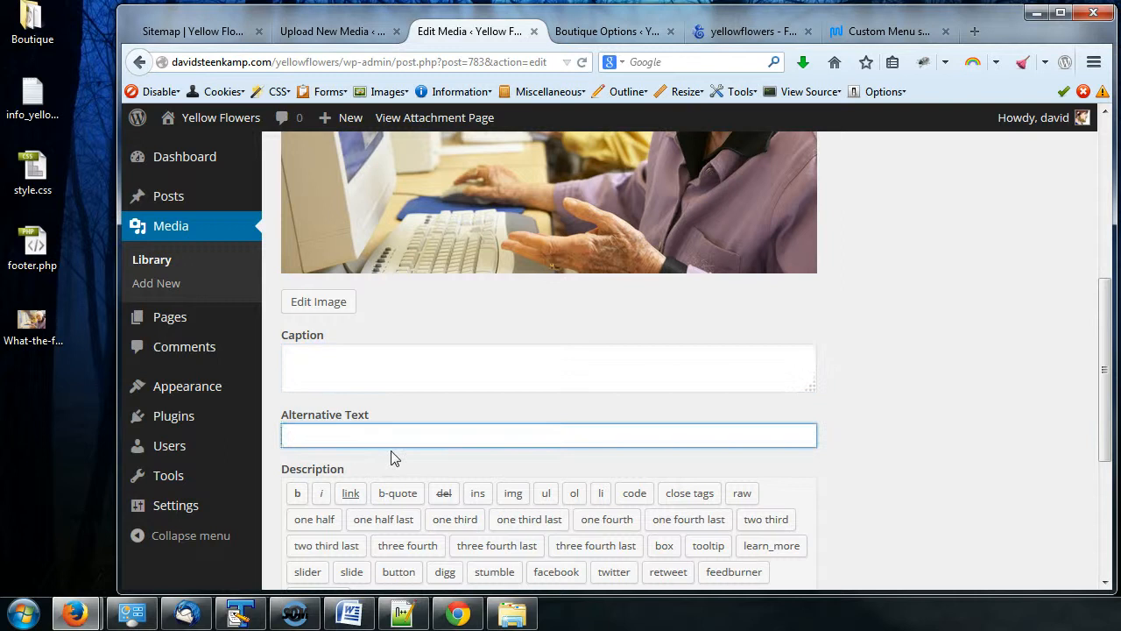
scroll(390, 451, up, 4)
click(388, 205)
key(ctrl+a)
key(ctrl+c)
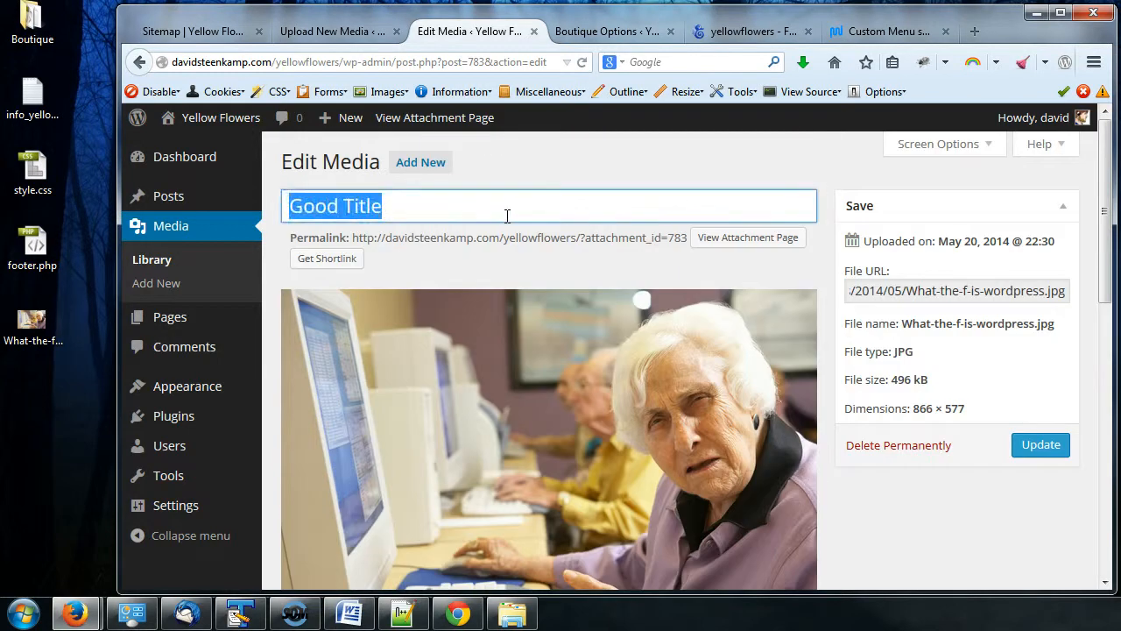
scroll(634, 345, down, 5)
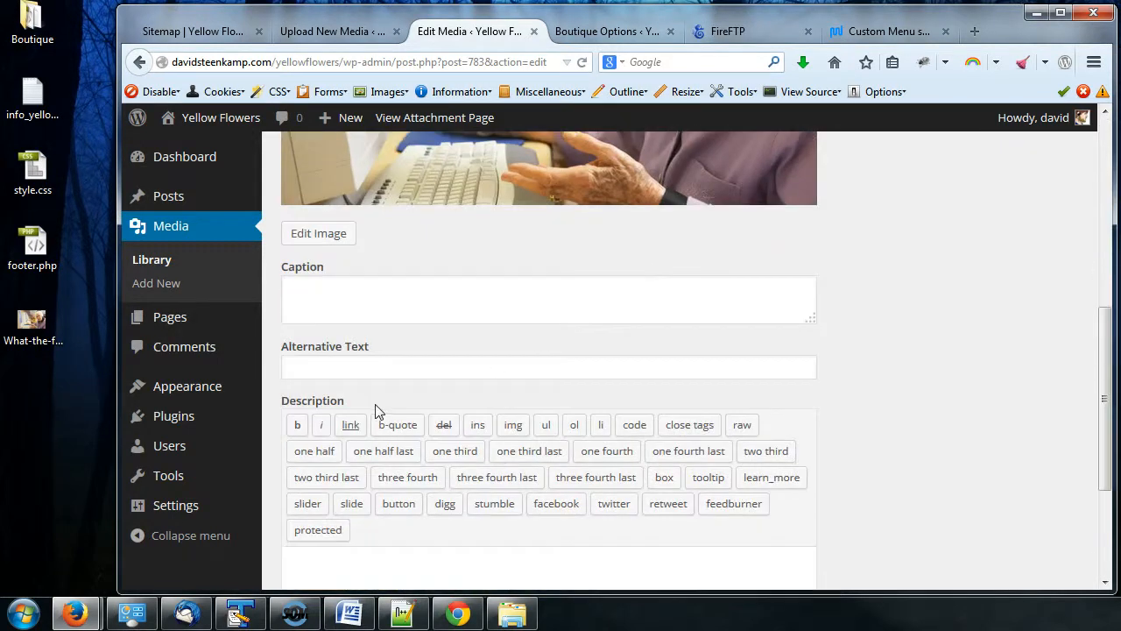
right_click(389, 344)
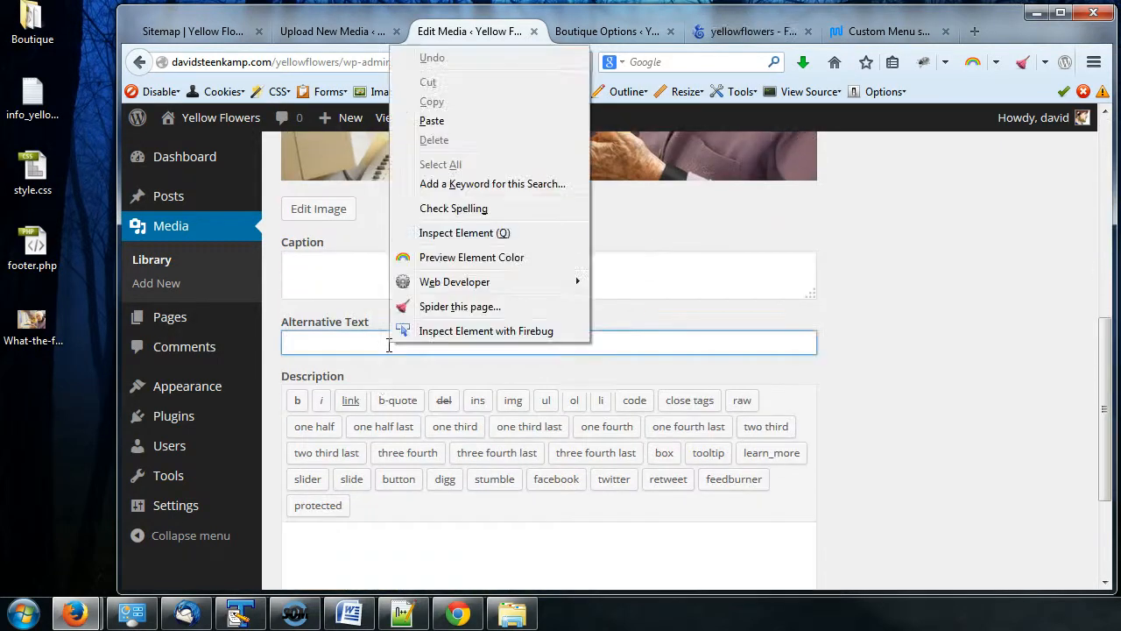
click(461, 118)
Update the media item to save its title and alternative text, leaving the description empty.
scroll(867, 355, down, 2)
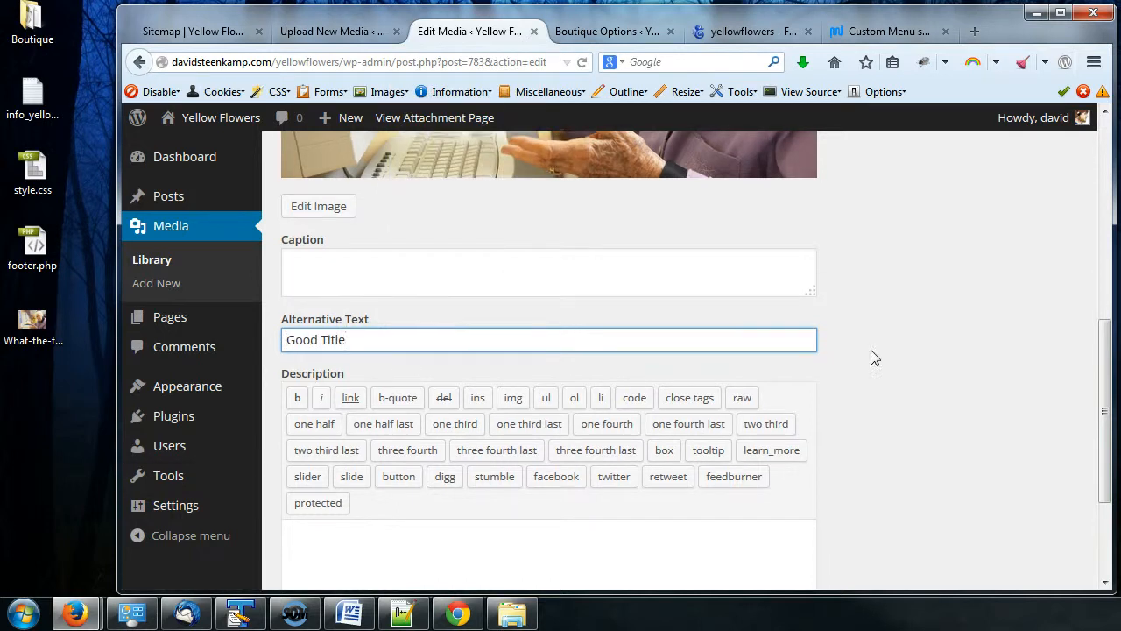
click(529, 495)
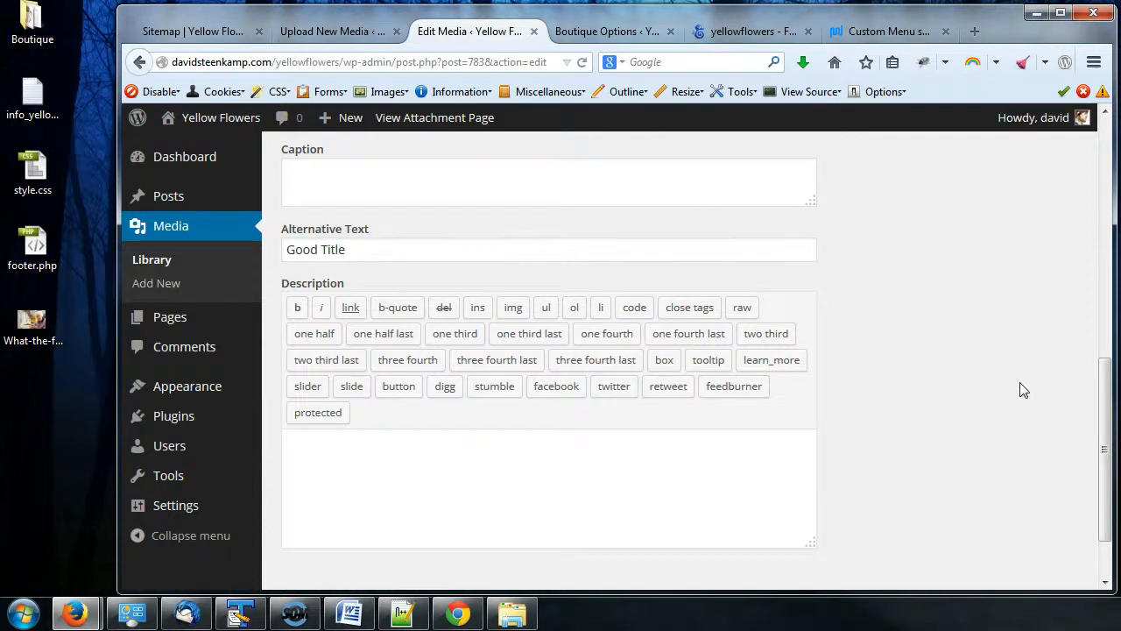
scroll(1016, 403, down, 2)
scroll(961, 450, up, 10)
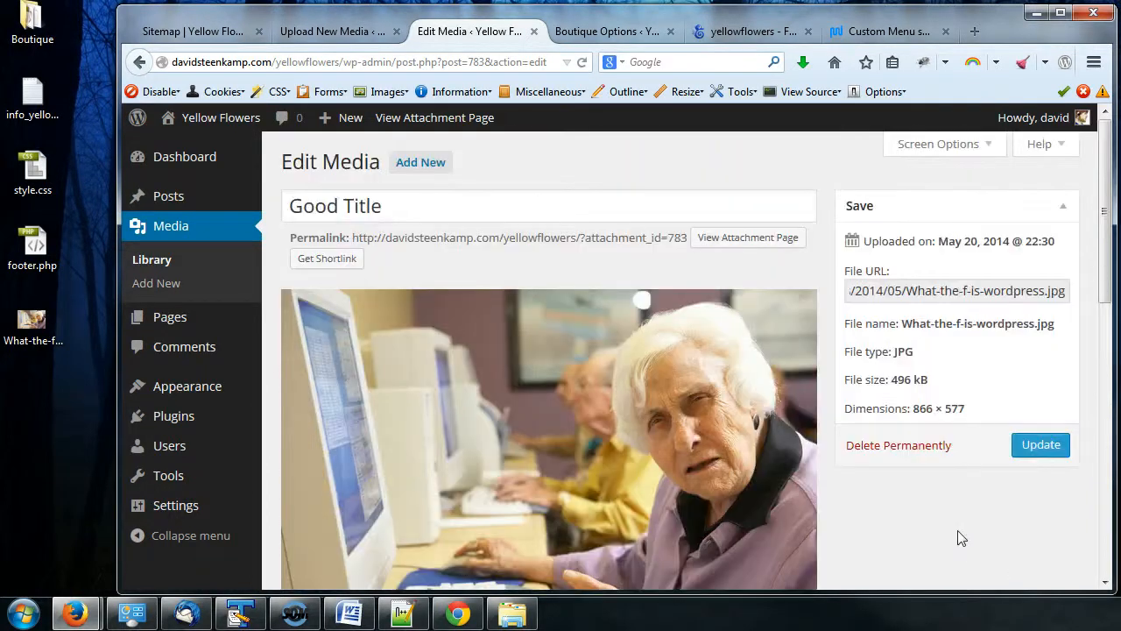
click(1041, 445)
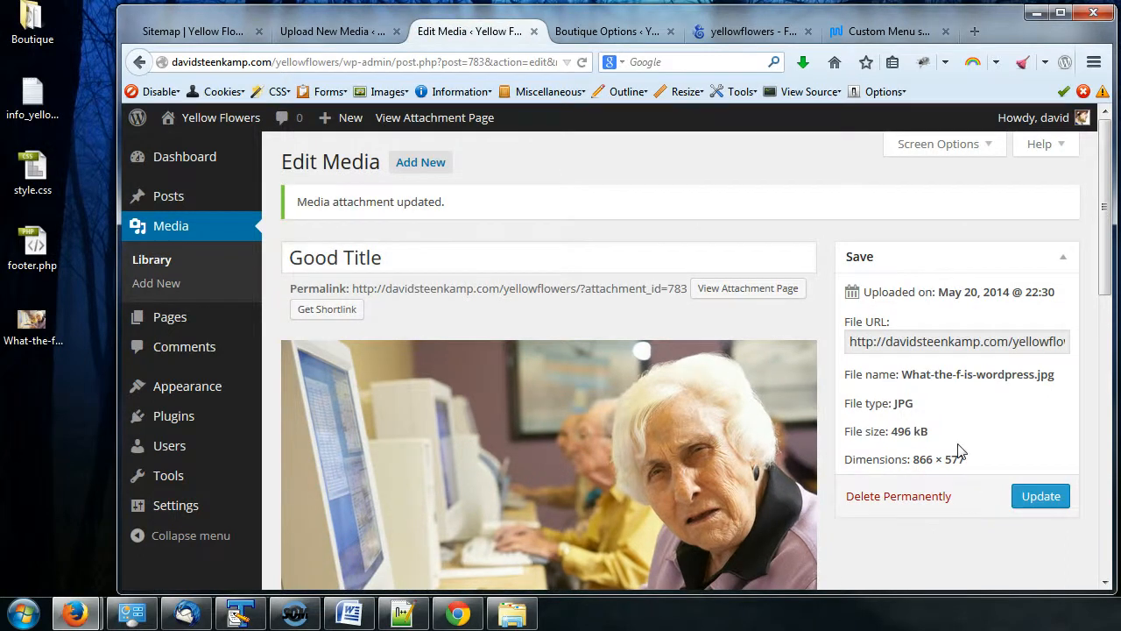
scroll(959, 451, down, 6)
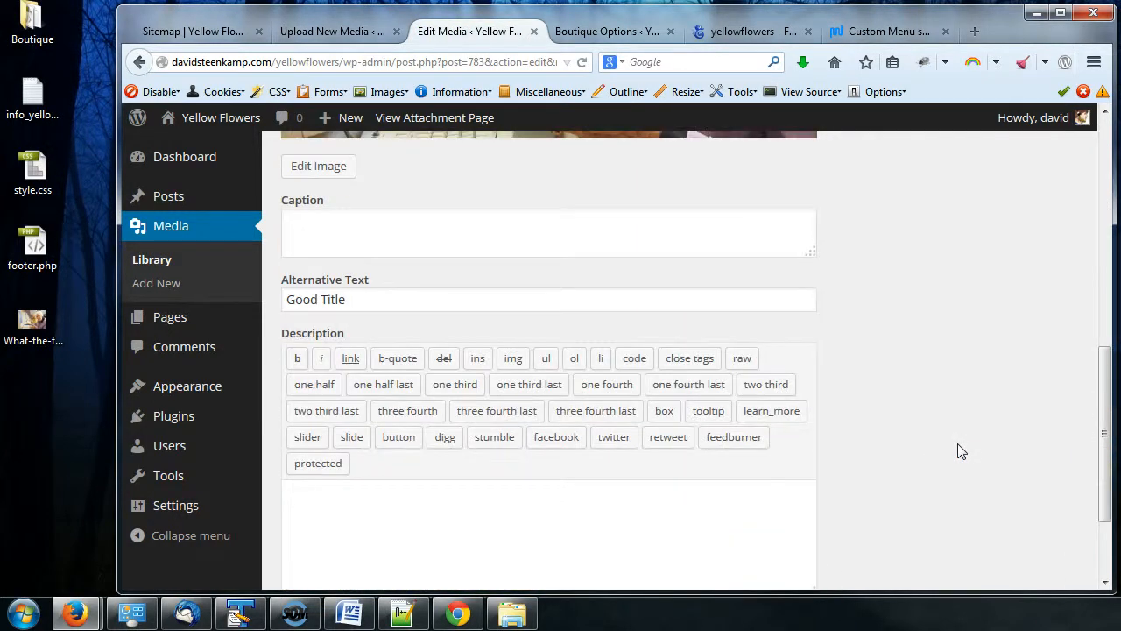
scroll(955, 454, down, 3)
scroll(967, 453, up, 9)
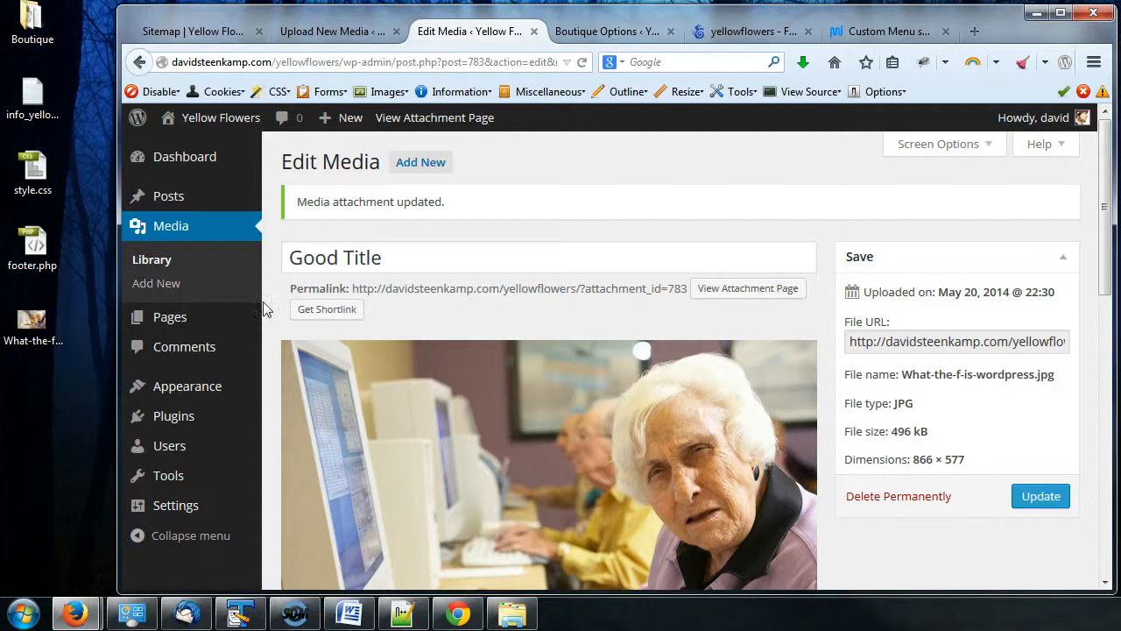
View the "Good Title" image's attachment page from the media library, check its address, and return to the library.
click(191, 261)
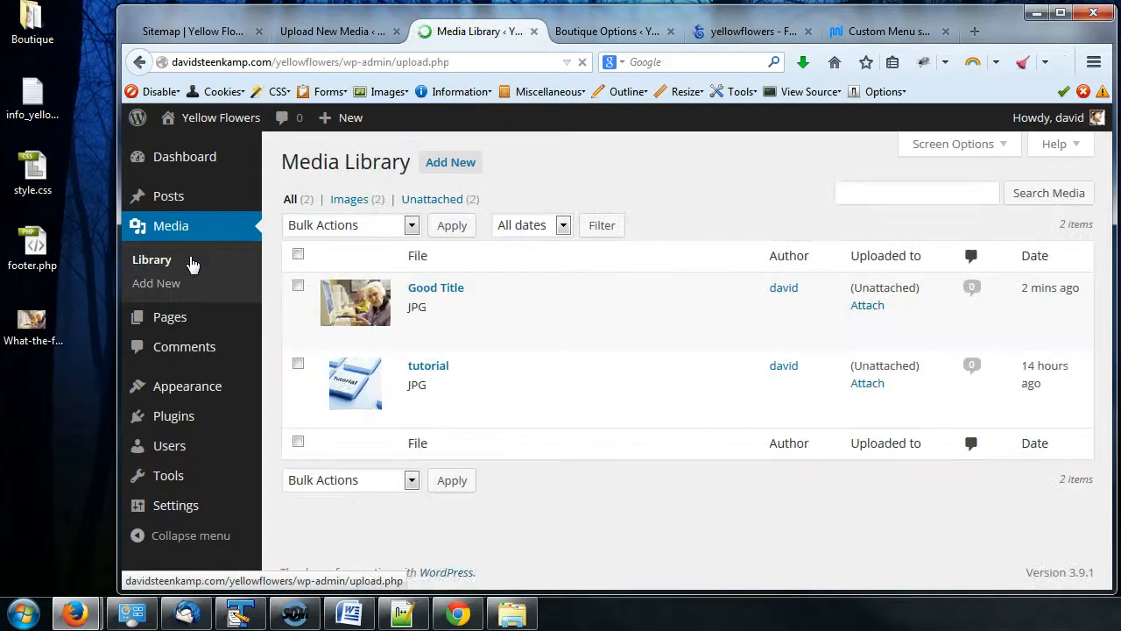
mouse_move(483, 307)
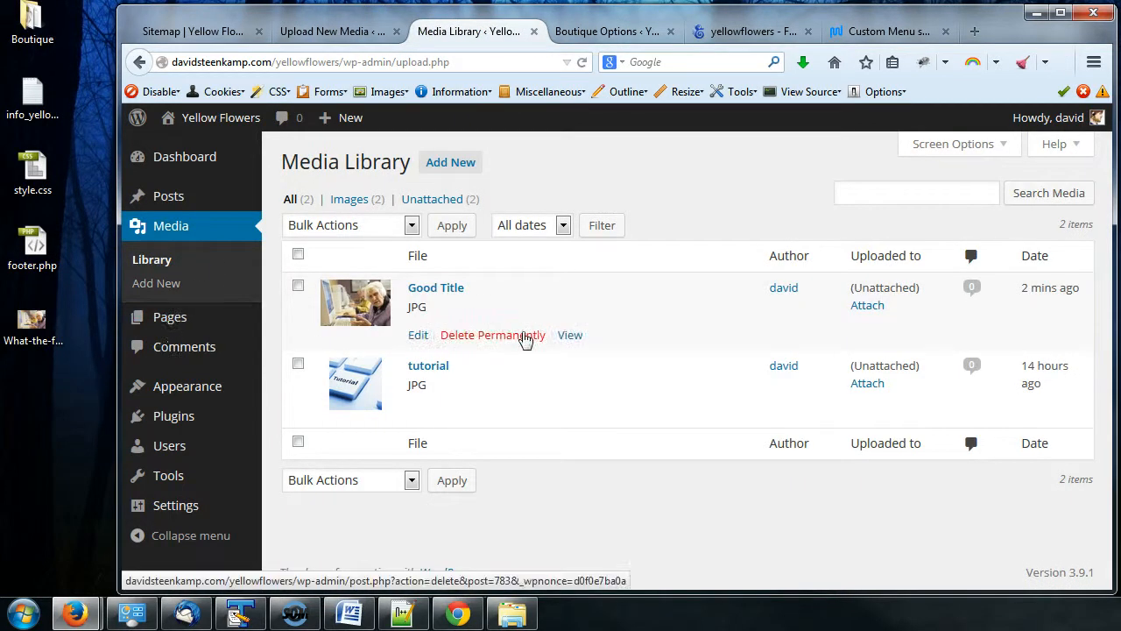
click(571, 338)
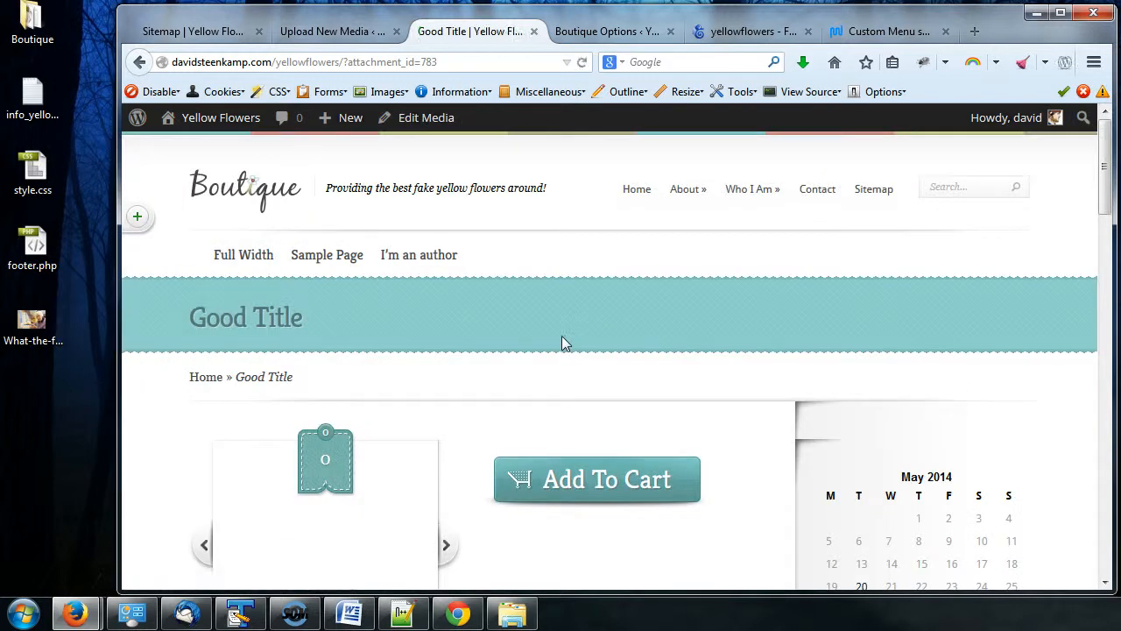
scroll(578, 346, down, 5)
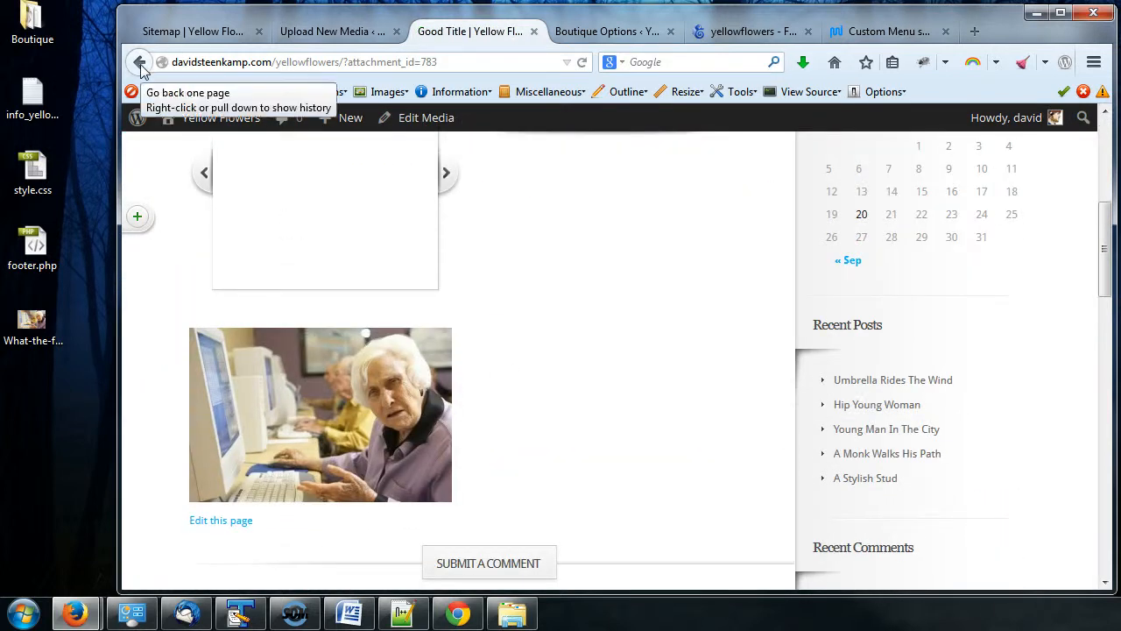
click(341, 61)
click(343, 61)
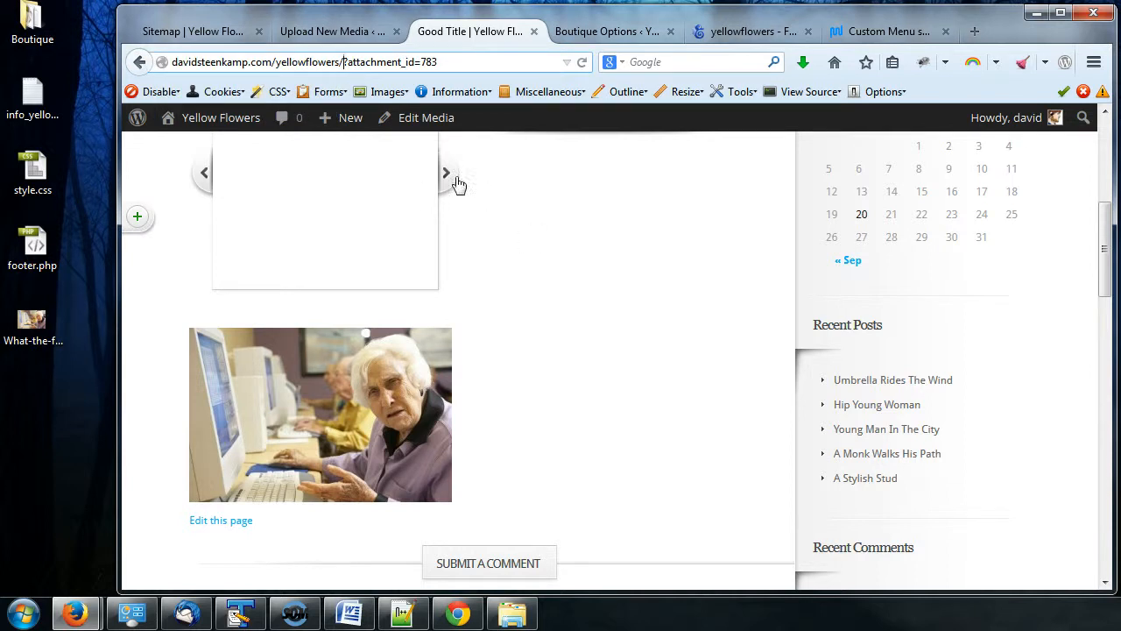
scroll(591, 303, up, 4)
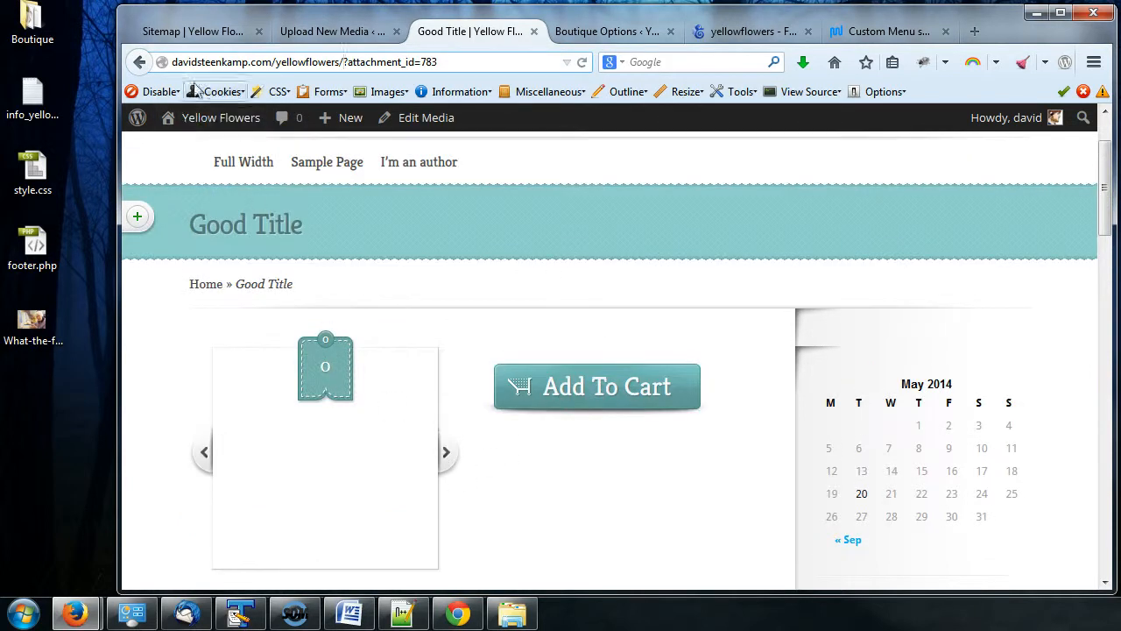
click(131, 68)
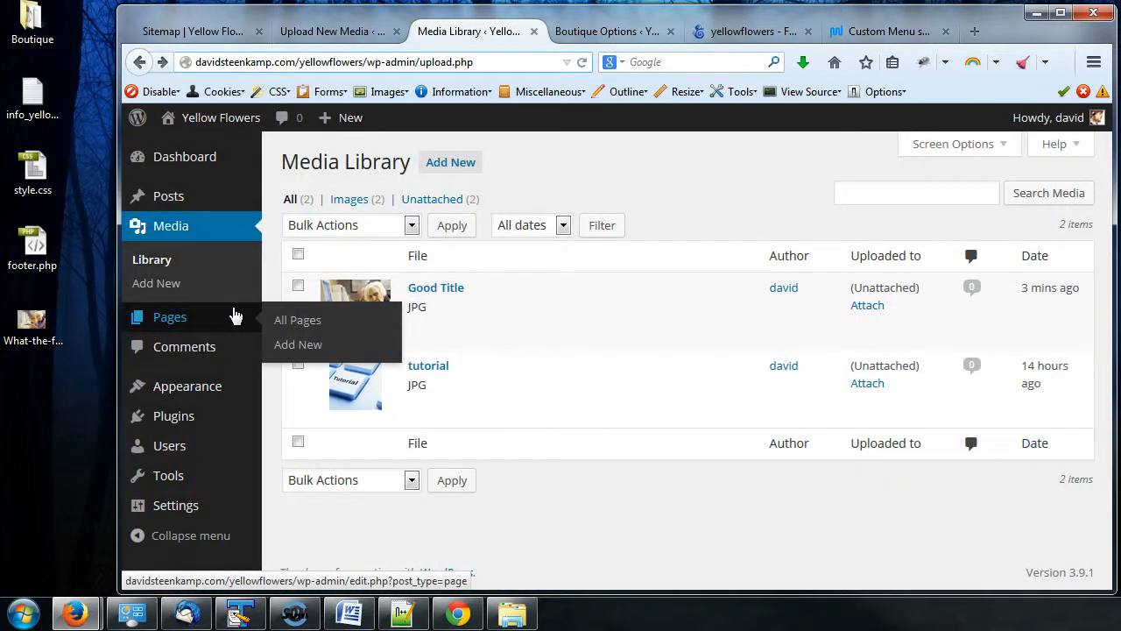
Open the "I'm an author" page for editing from the list of all pages.
mouse_move(212, 325)
click(302, 321)
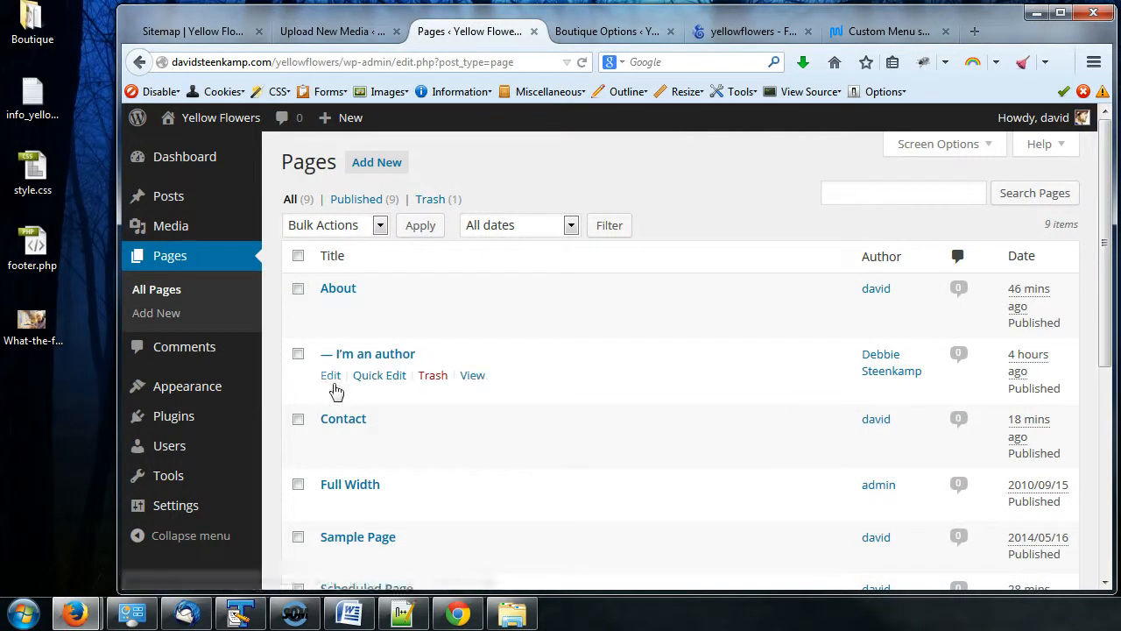
click(332, 376)
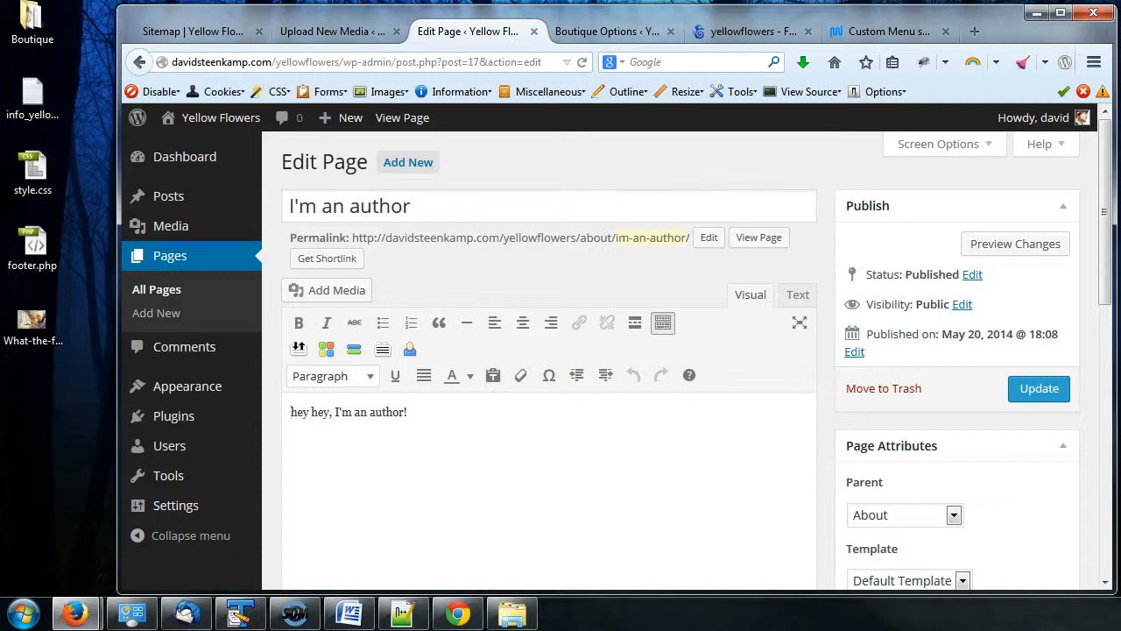
Close the Upload New Media browser tab and view the live "I'm an author" page under About.
click(383, 36)
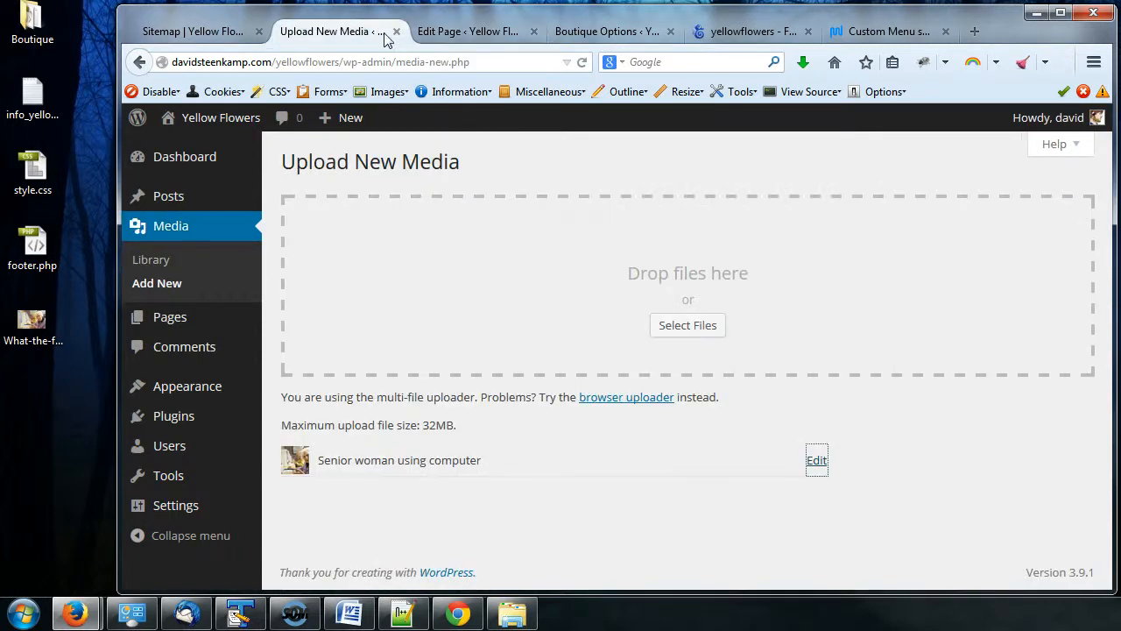
click(396, 32)
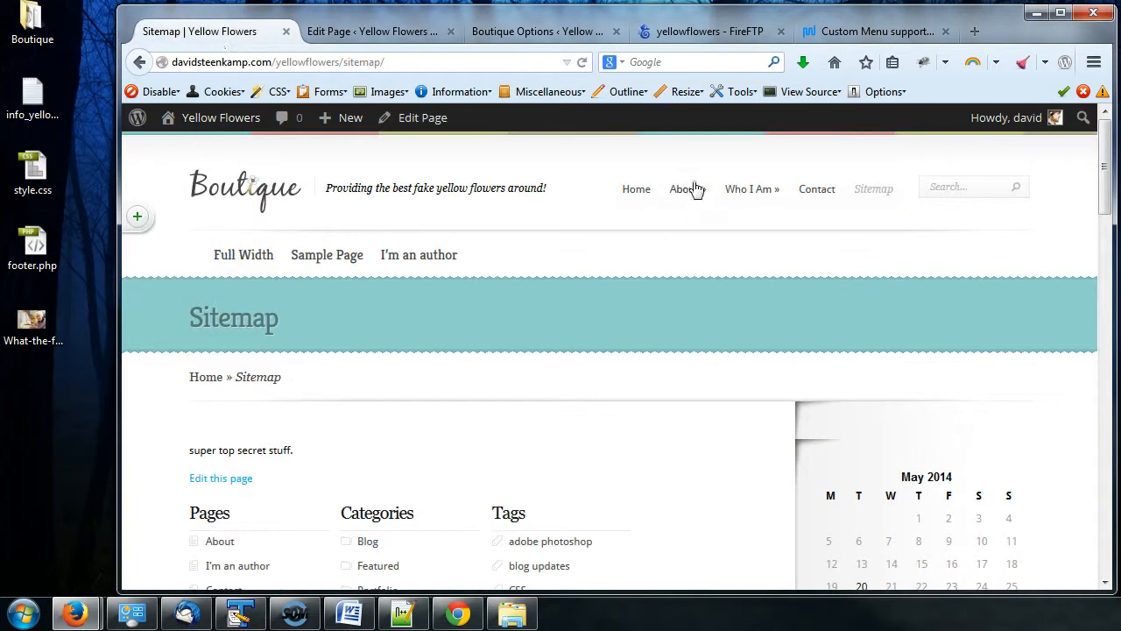
mouse_move(673, 190)
click(718, 243)
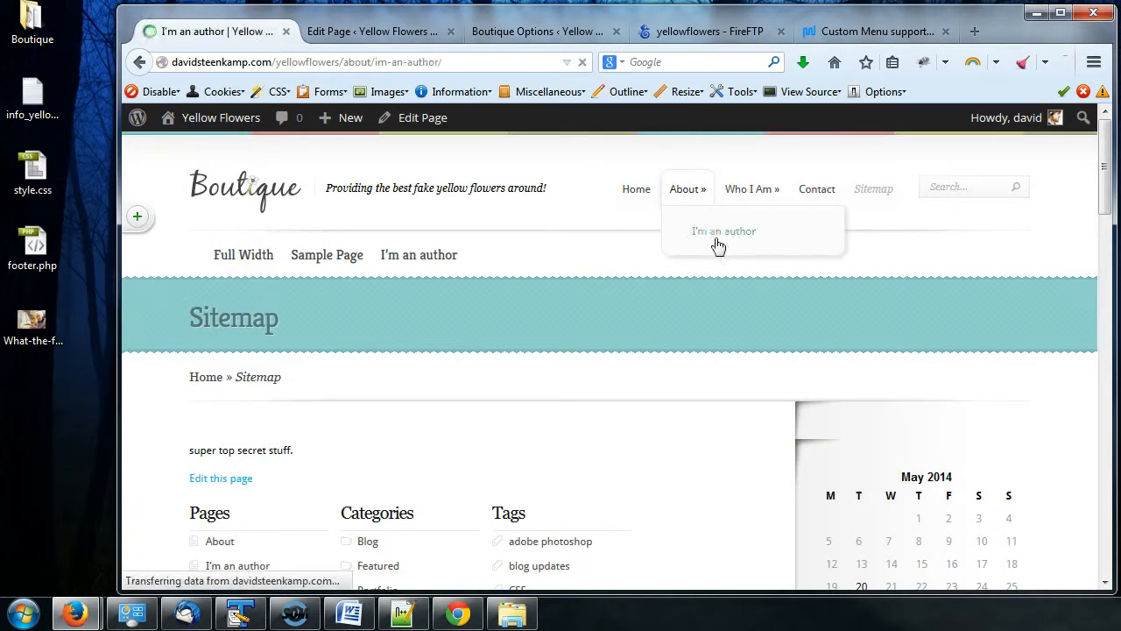
scroll(324, 438, down, 2)
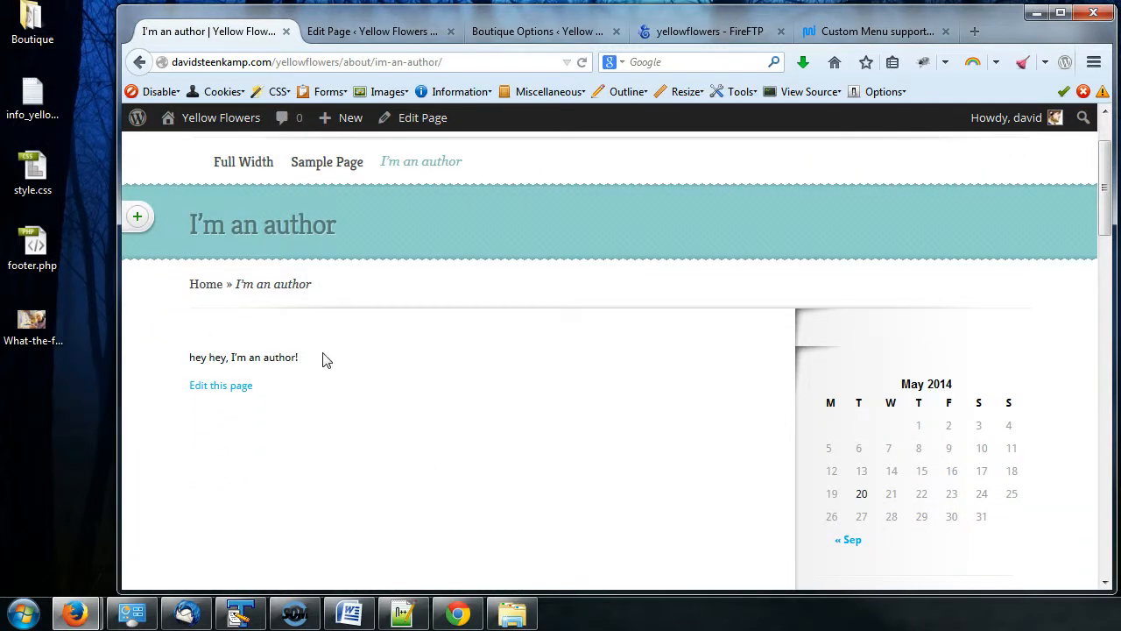
Return to editing the "I'm an author" page and select the senior woman image from the media library for insertion.
click(394, 31)
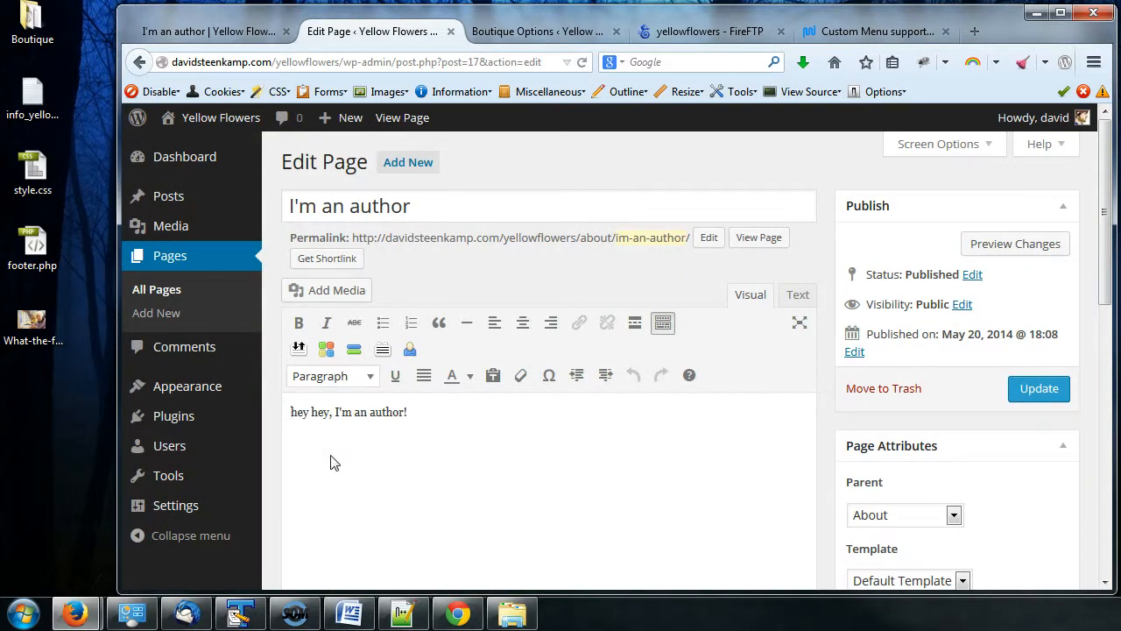
click(329, 296)
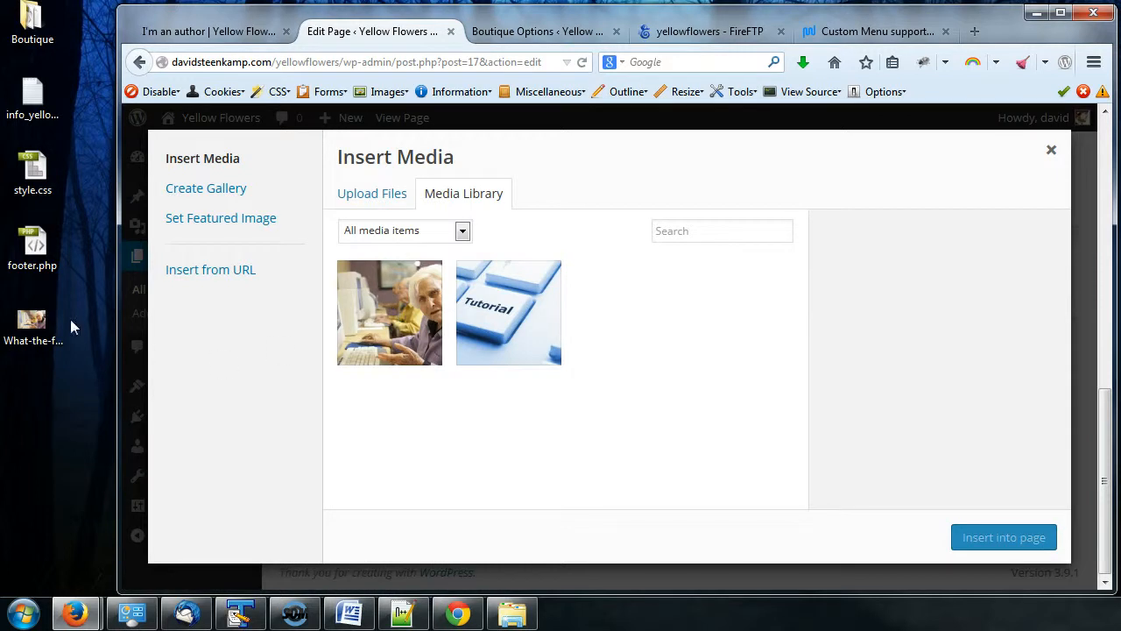
mouse_move(35, 328)
mouse_down()
mouse_move(571, 369)
mouse_move(257, 353)
mouse_move(33, 320)
mouse_up()
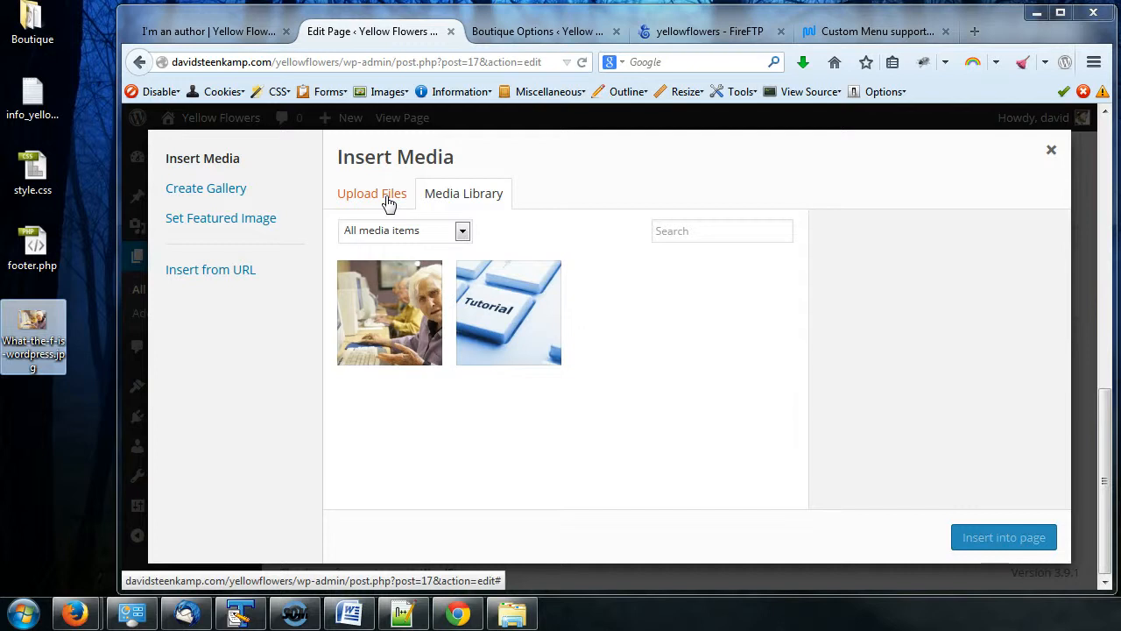
click(398, 323)
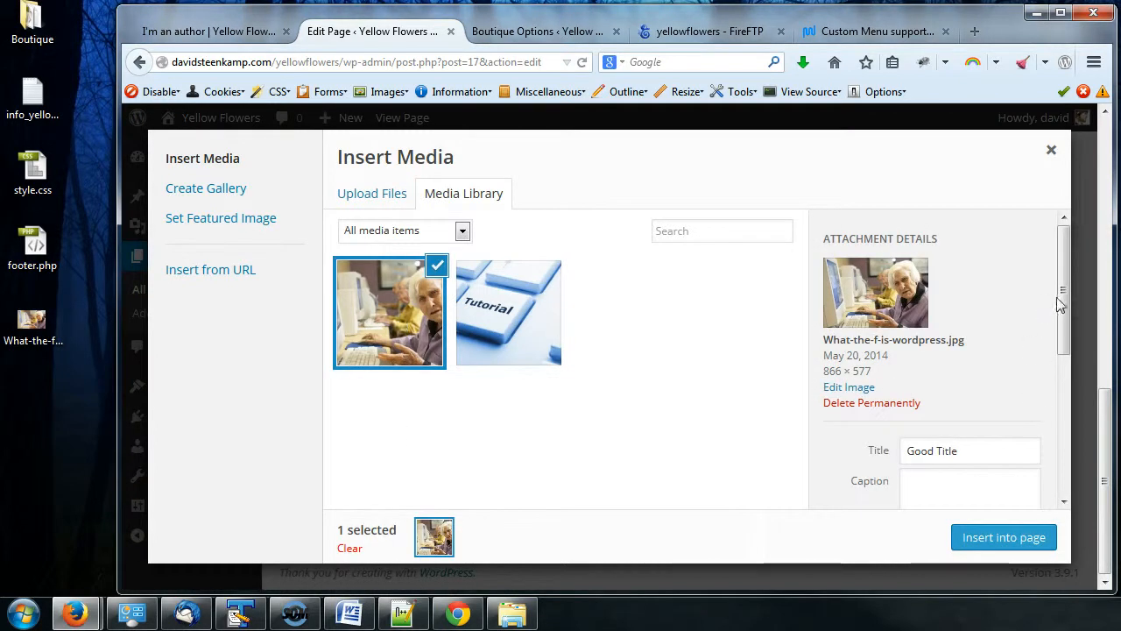
Set the selected image's alignment to Left and its link to None in the attachment display settings.
scroll(1073, 366, down, 2)
scroll(1072, 366, down, 2)
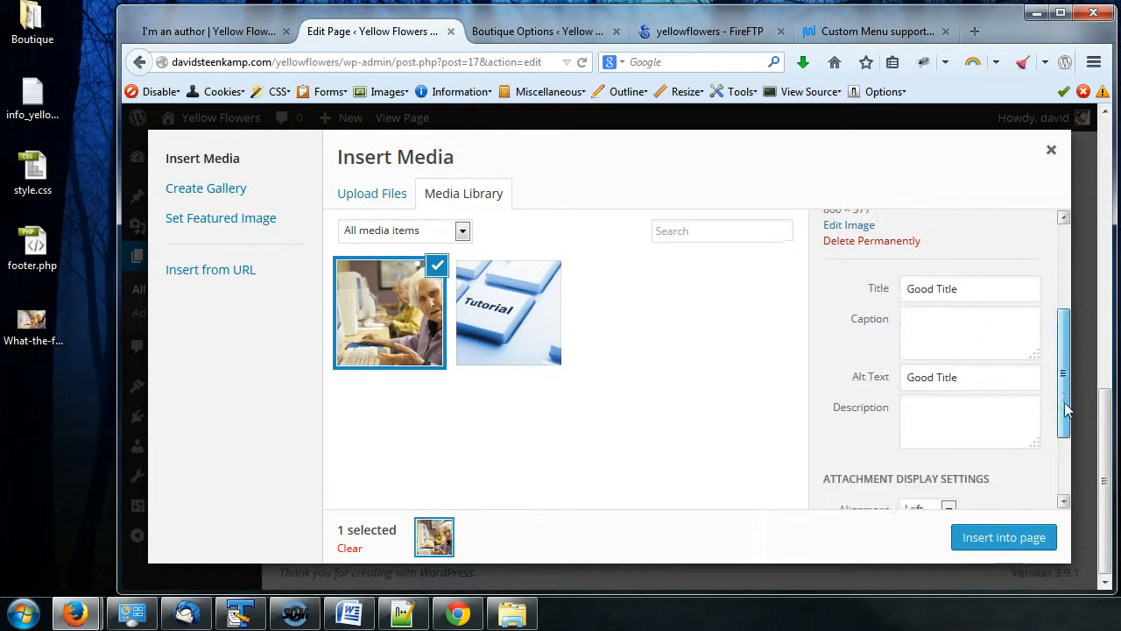
scroll(1063, 412, down, 2)
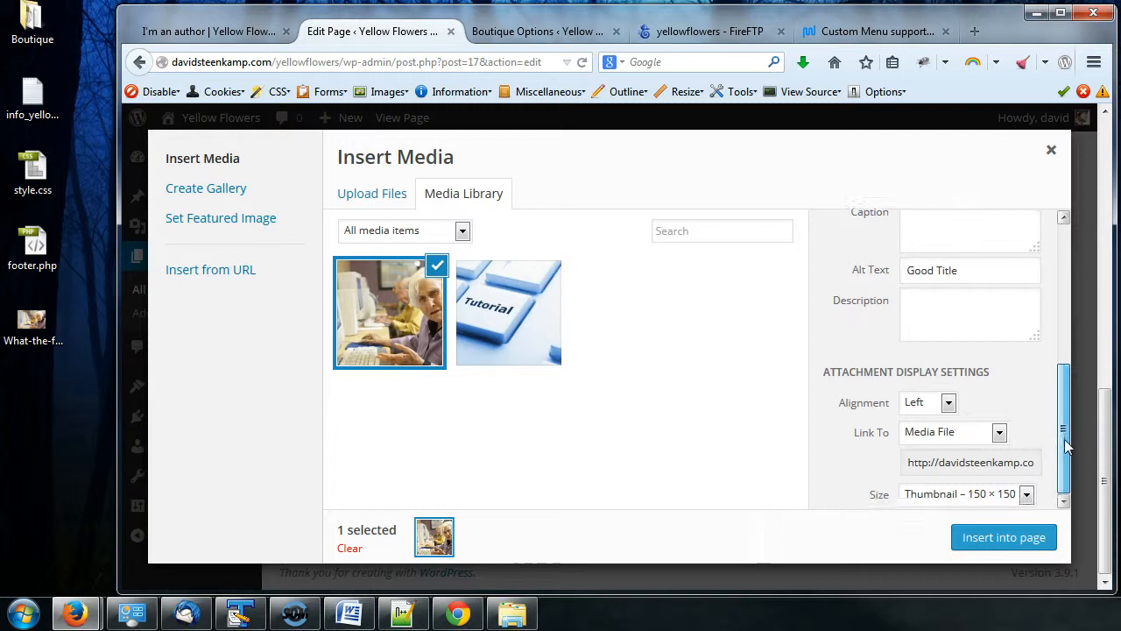
click(948, 402)
click(918, 422)
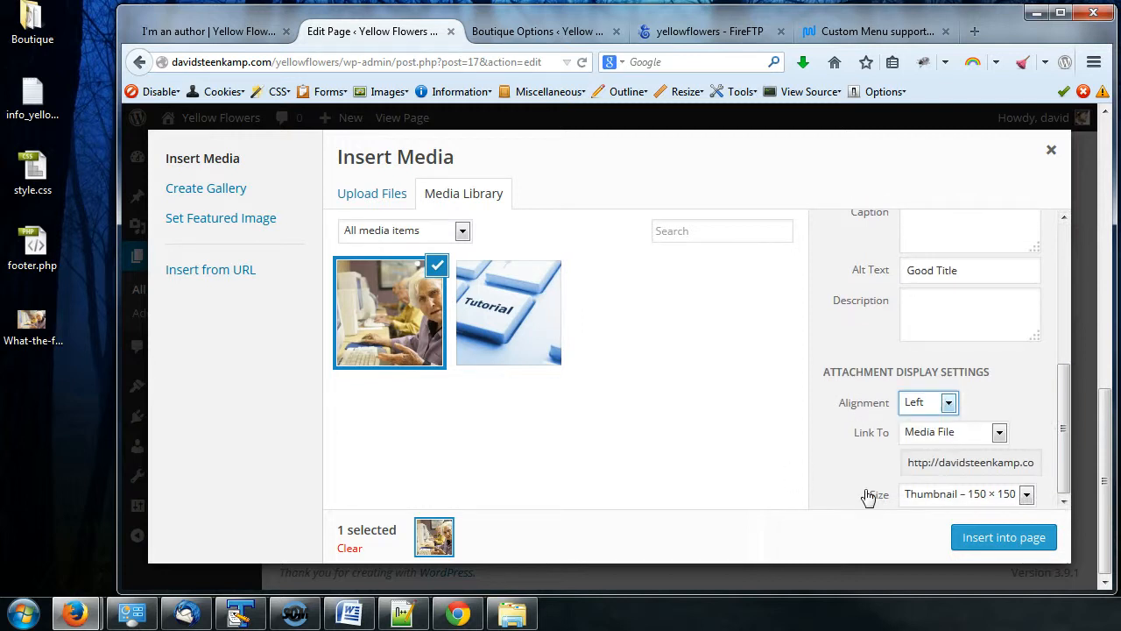
click(1001, 431)
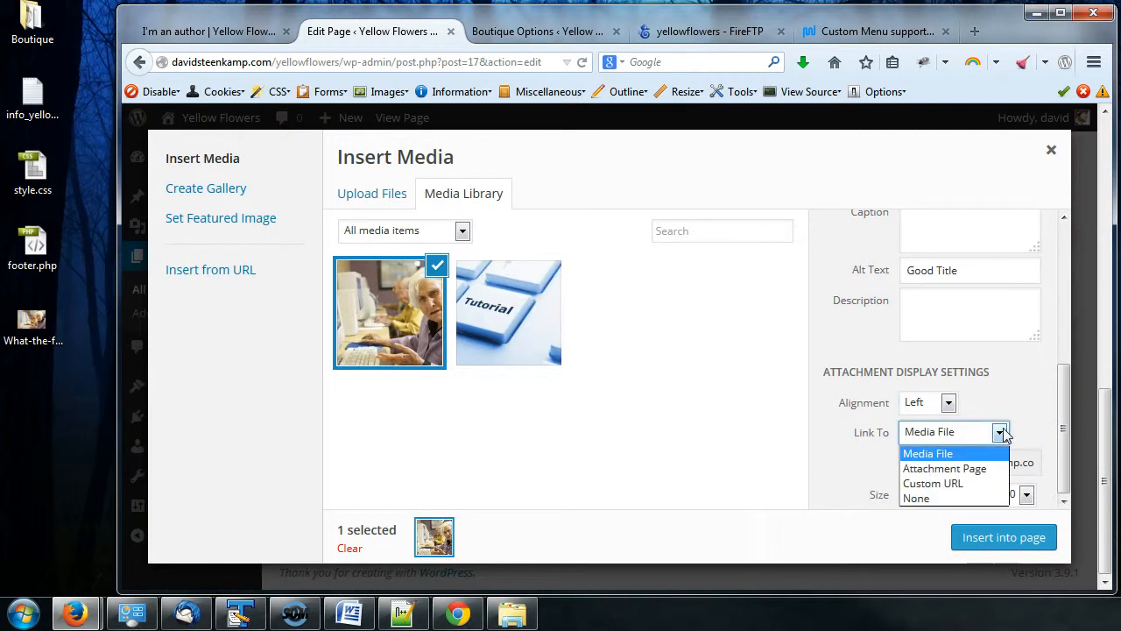
click(919, 498)
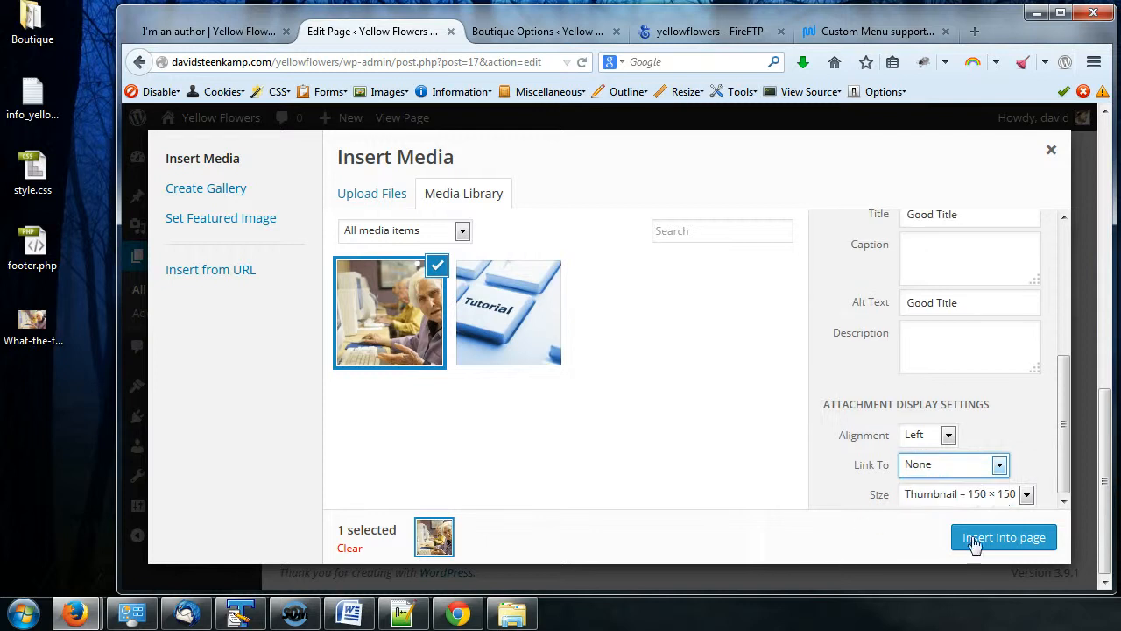
Set the selected image's size to Medium – 300 × 199 and insert it into the page.
click(1026, 494)
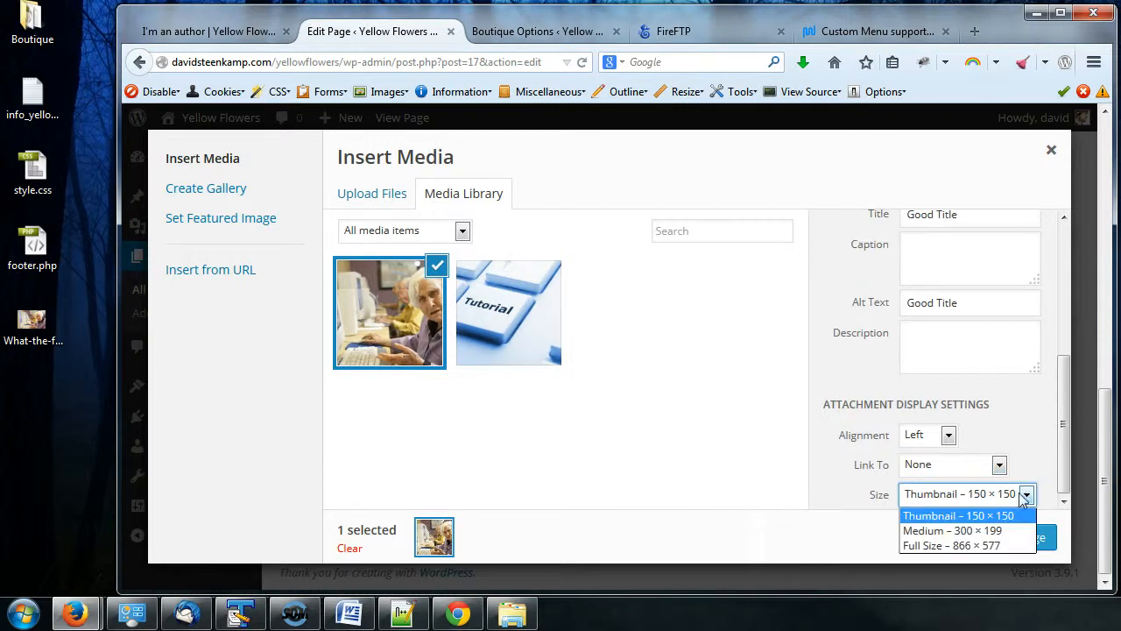
click(934, 532)
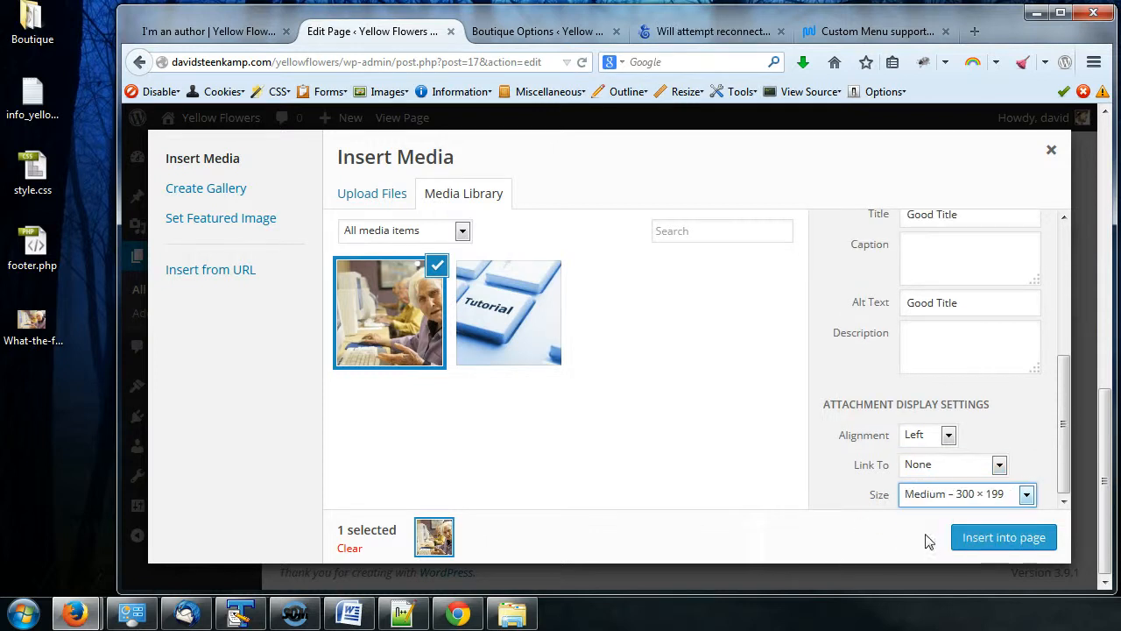
click(995, 538)
Update the "I'm an author" page and reload its live version to view the inserted image.
scroll(743, 448, down, 2)
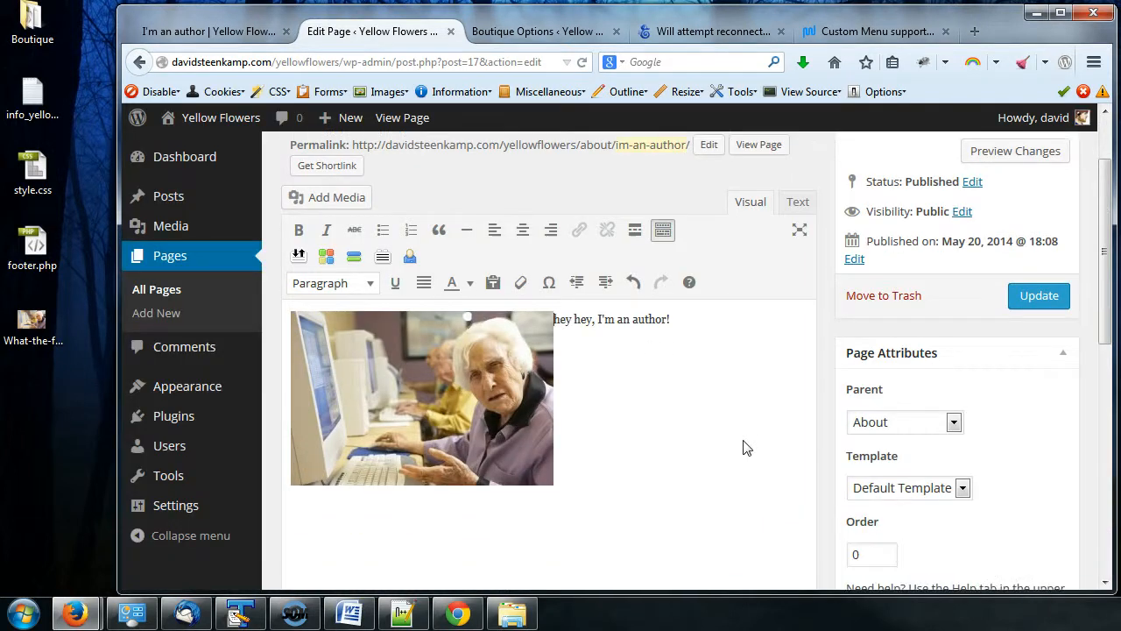
click(1037, 295)
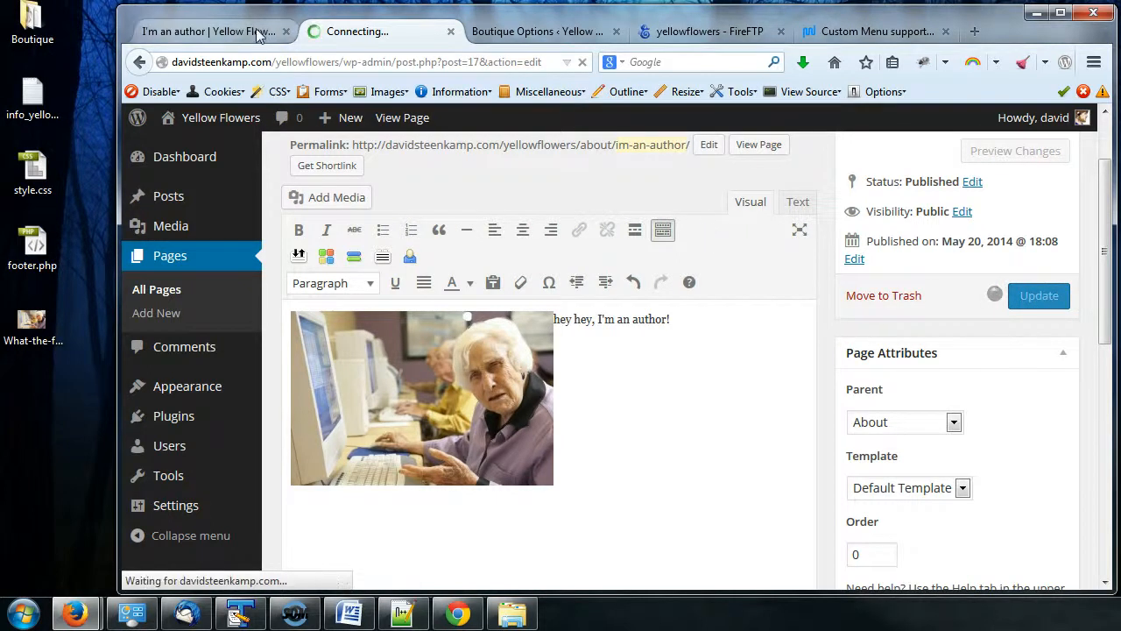
click(210, 31)
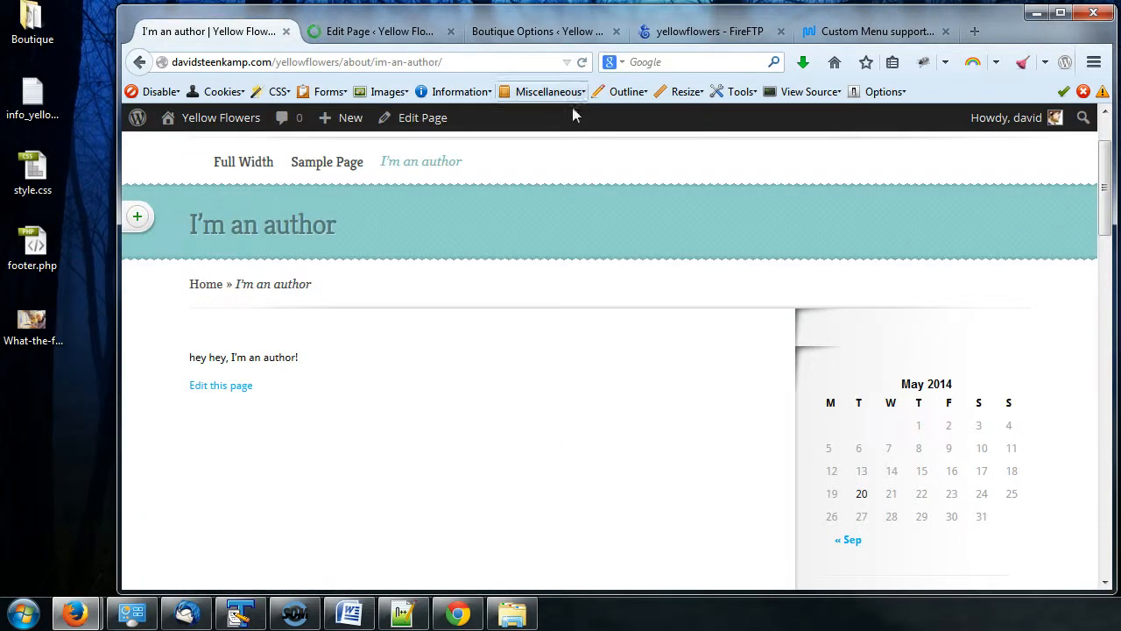
click(581, 63)
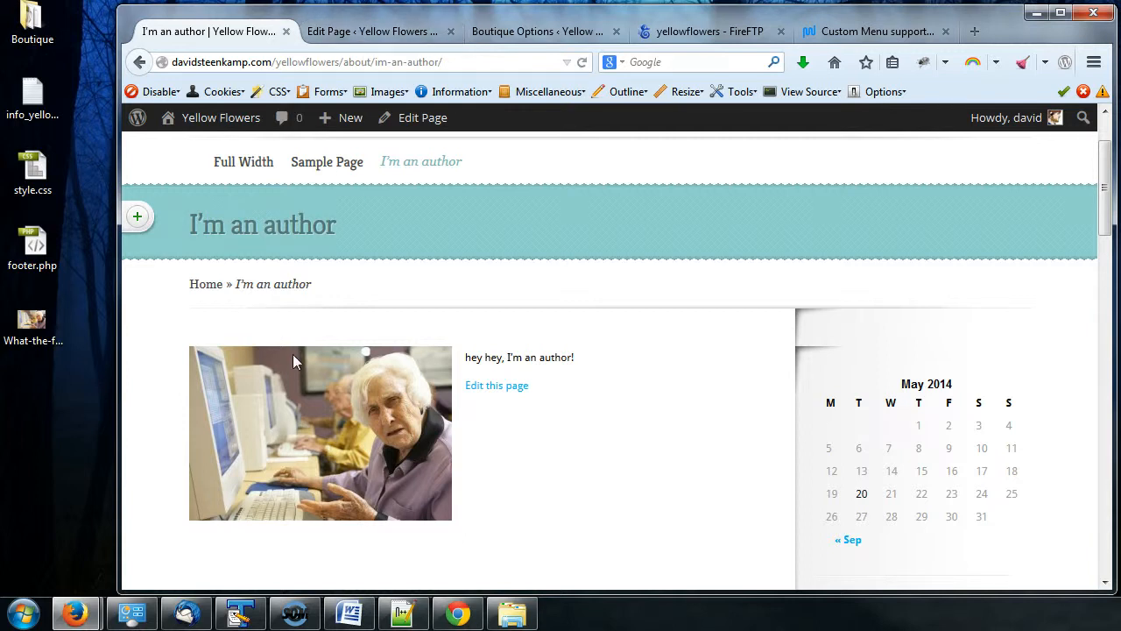
drag(332, 525, 248, 448)
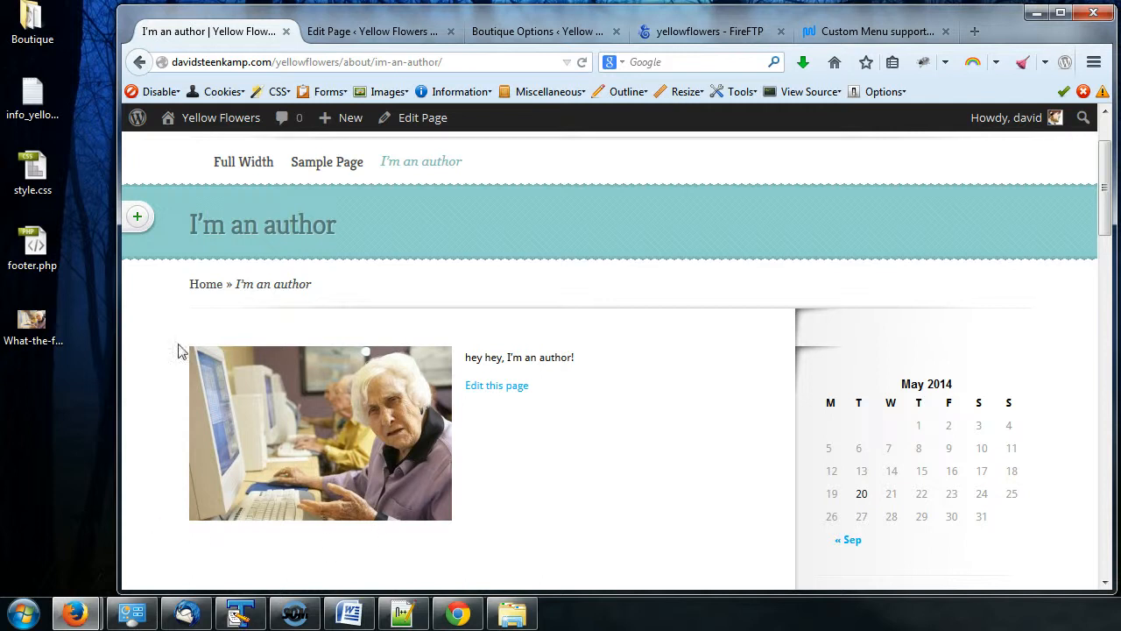
Return to editing the page, open the inserted image's details and review its advanced options.
click(374, 32)
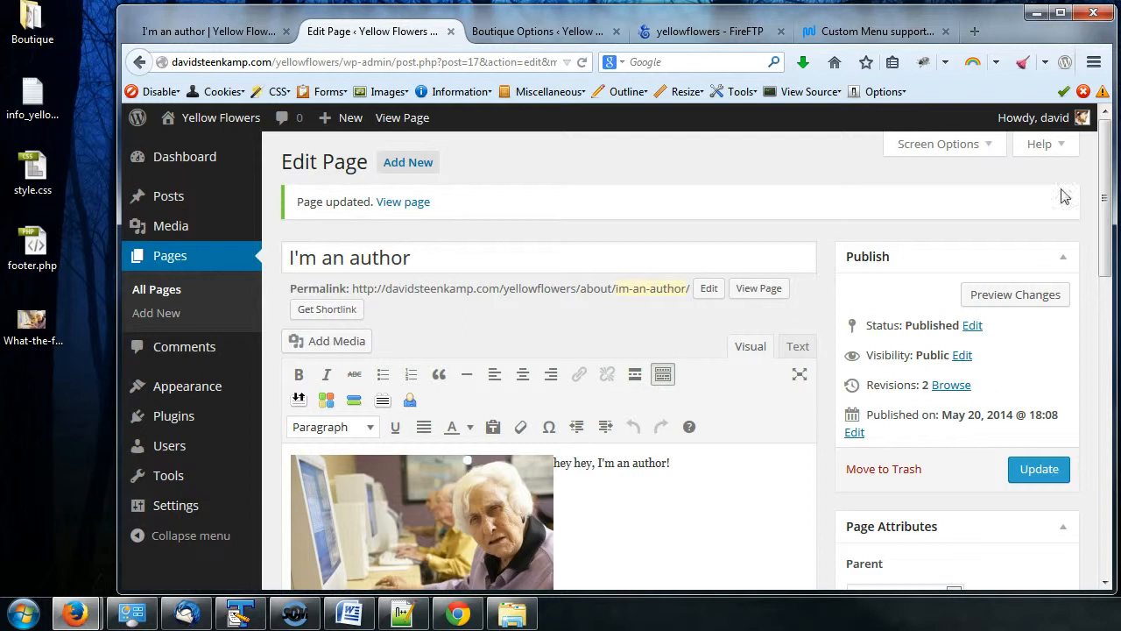
scroll(840, 313, down, 3)
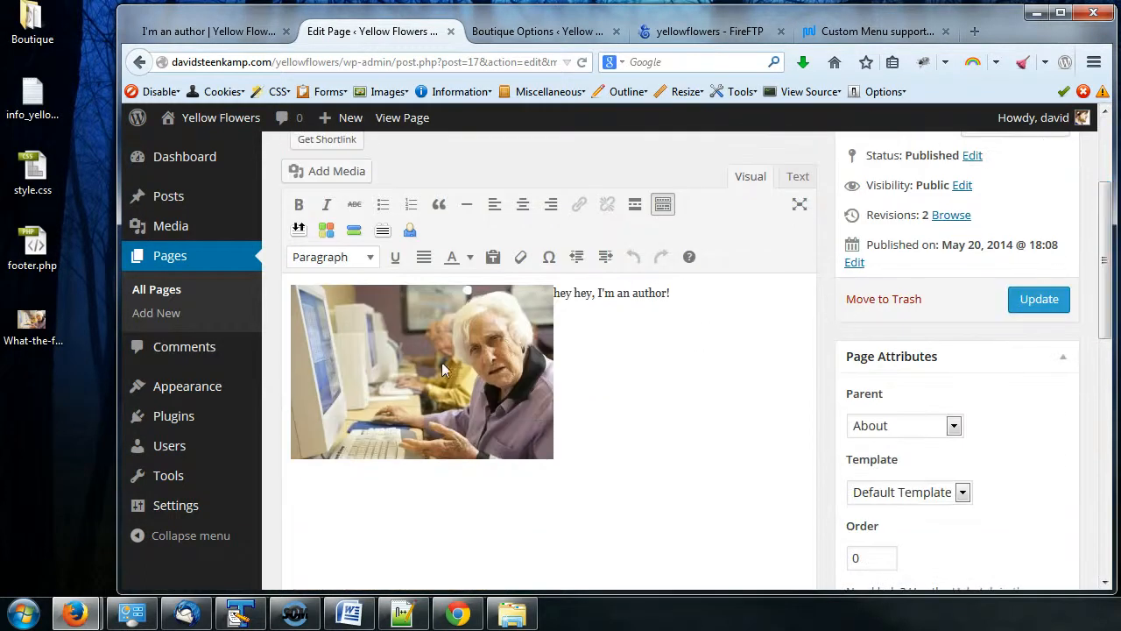
click(422, 371)
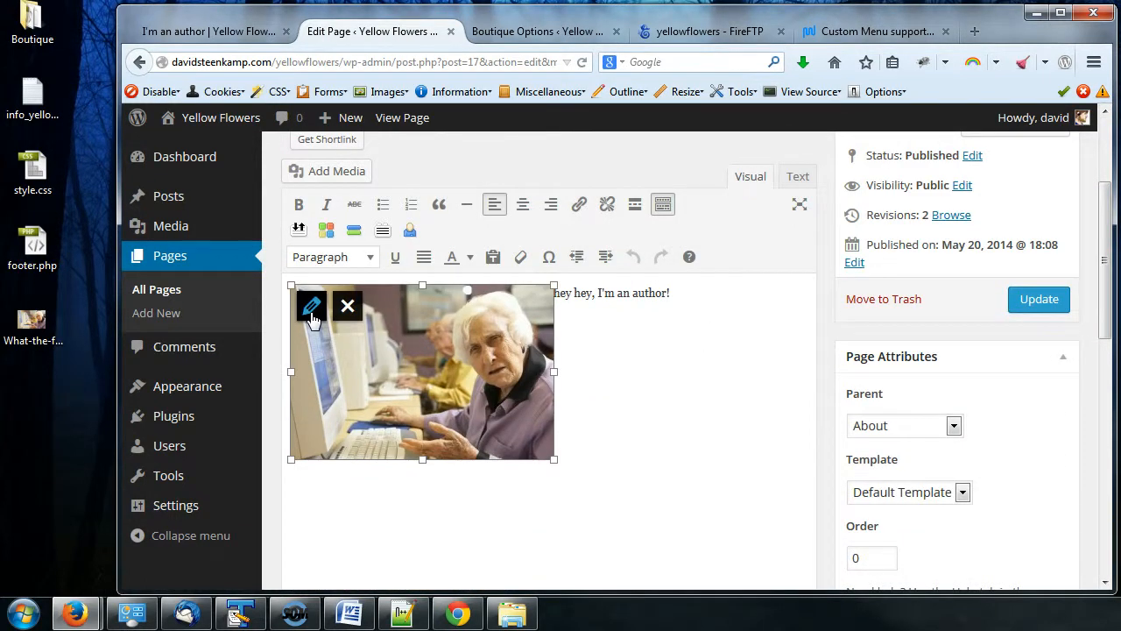
click(312, 306)
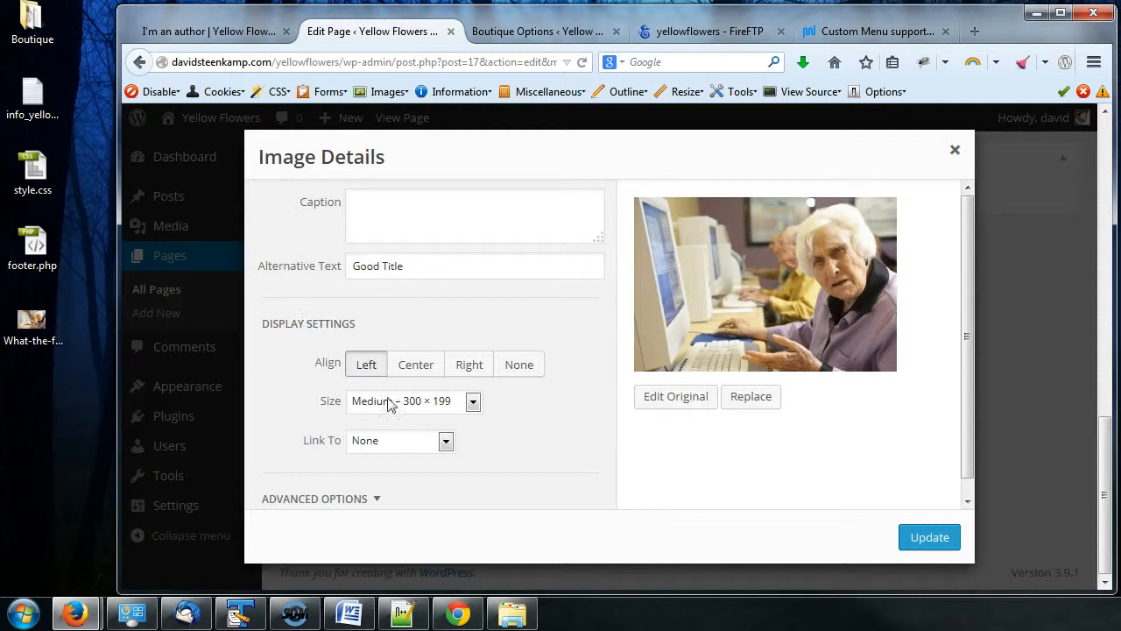
scroll(835, 458, up, 5)
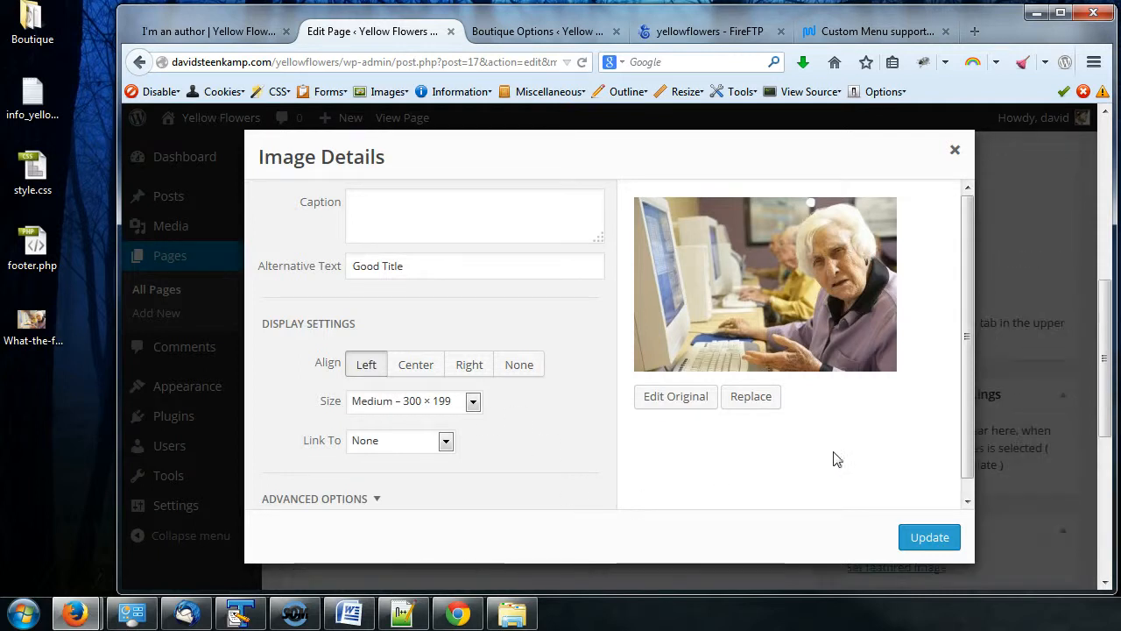
click(369, 500)
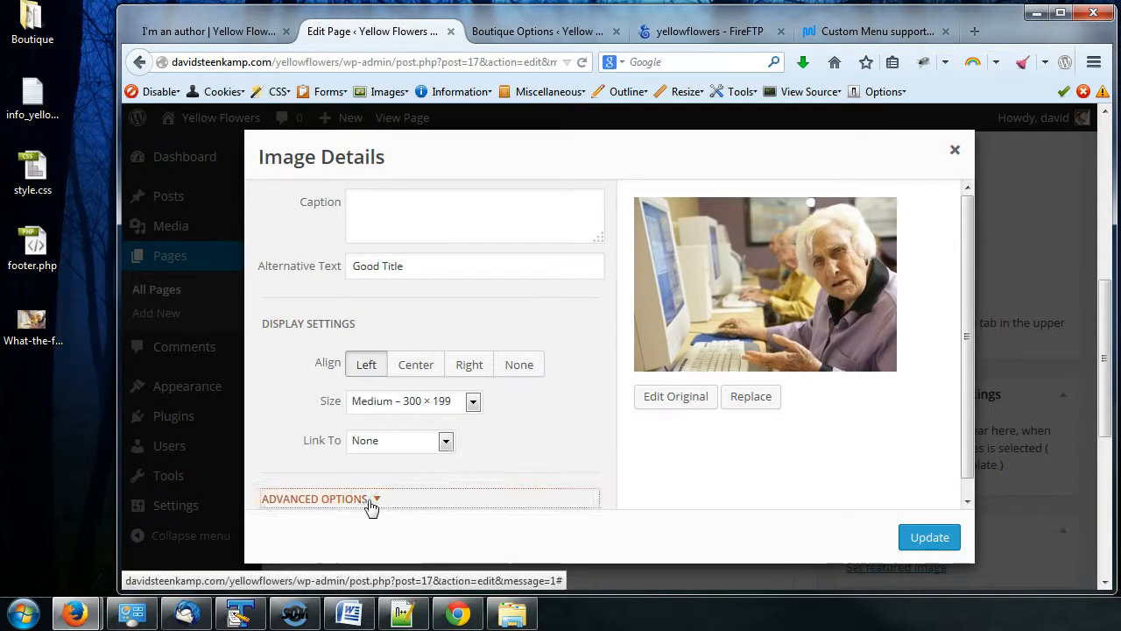
scroll(497, 485, down, 4)
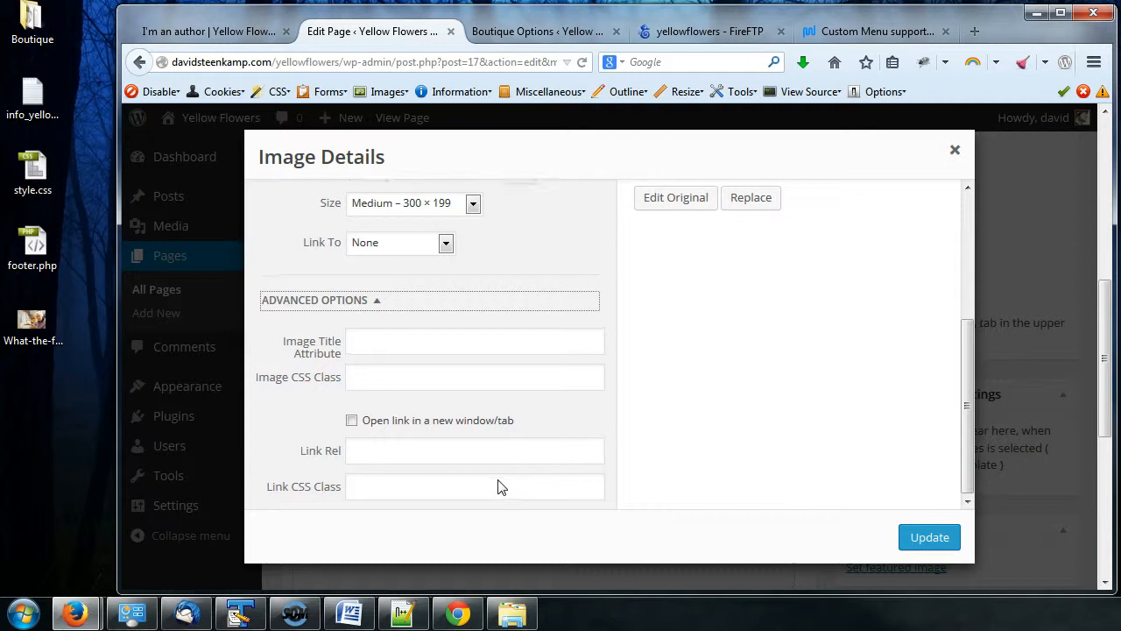
scroll(721, 395, up, 5)
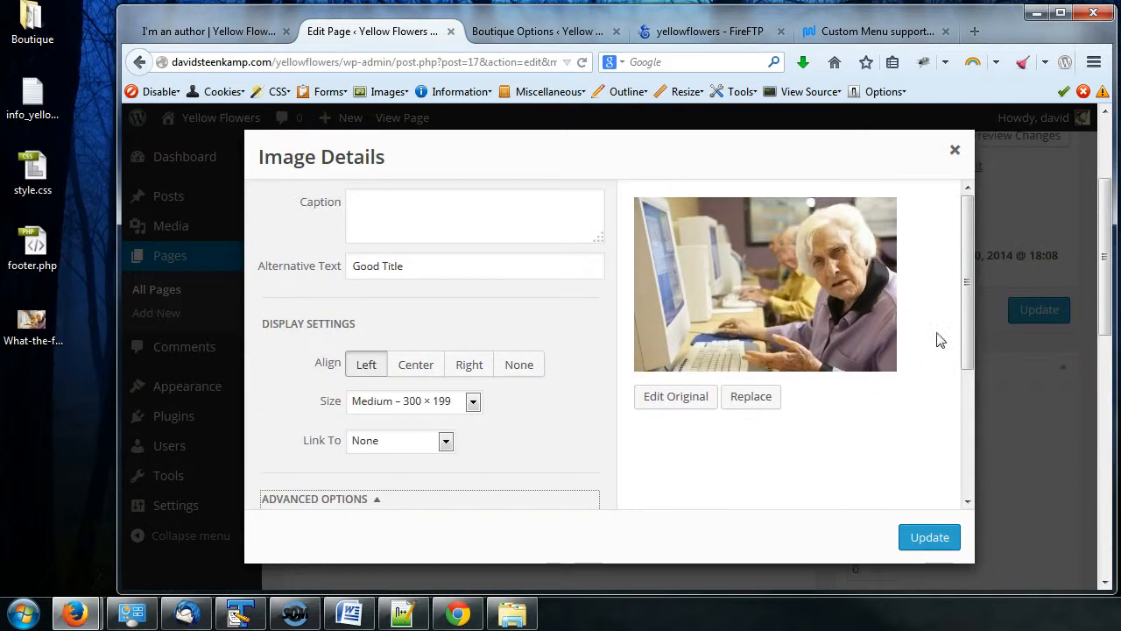
mouse_move(968, 276)
mouse_down()
mouse_move(968, 444)
mouse_move(967, 297)
mouse_up()
Open the original image for editing and crop it to a selection of about 678 × 567 pixels, trimming both sides.
click(675, 397)
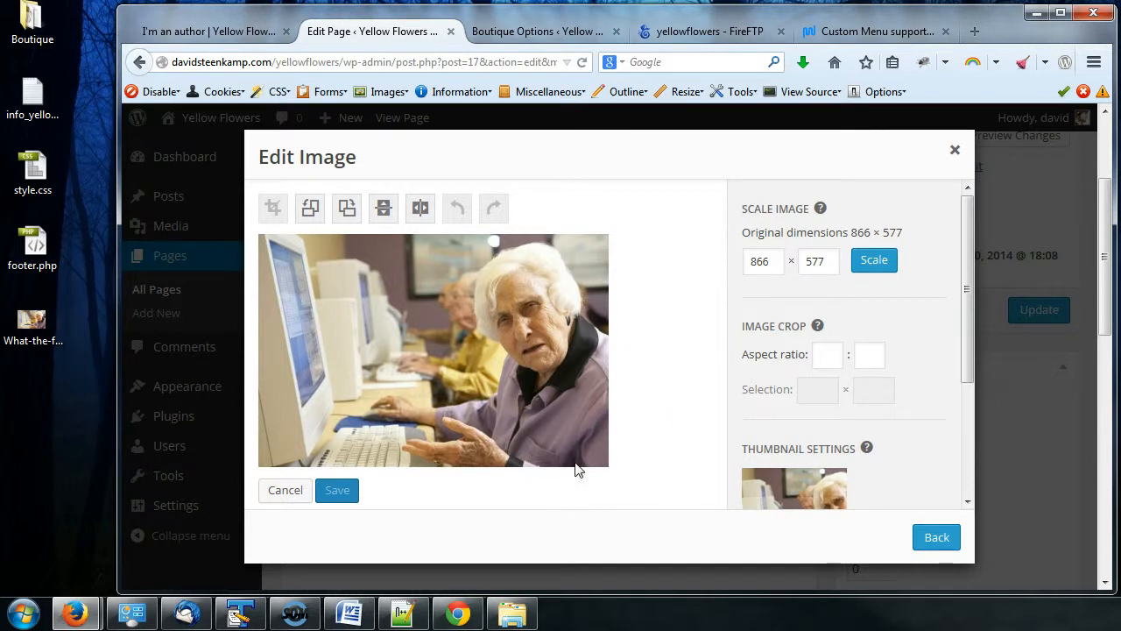
drag(566, 462, 573, 420)
click(590, 408)
drag(569, 236, 302, 469)
drag(298, 466, 296, 466)
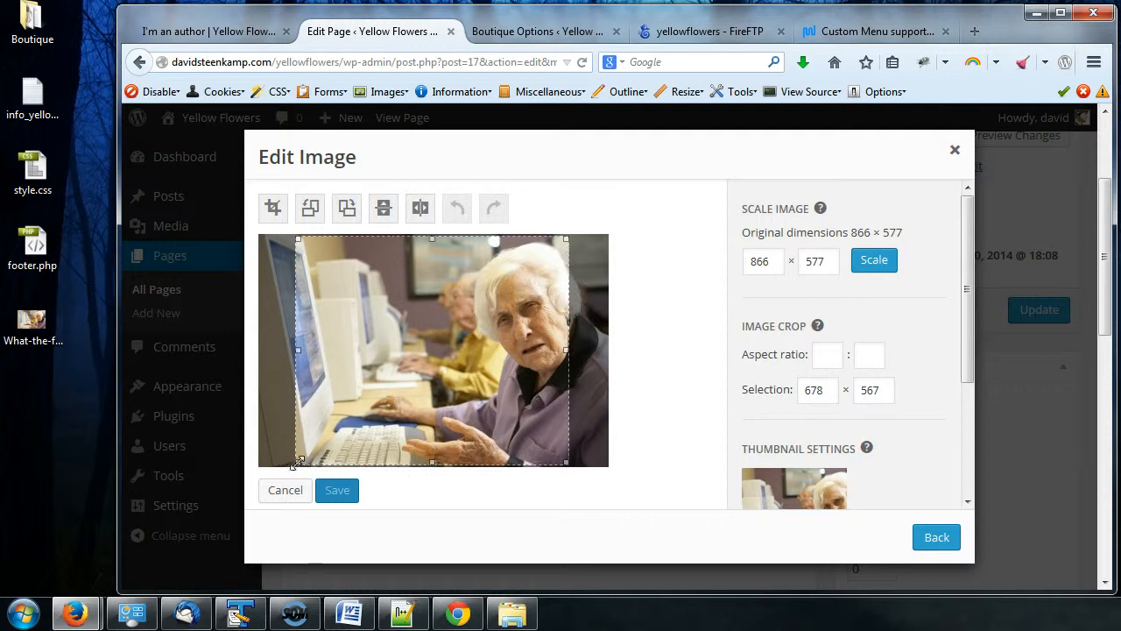
click(272, 210)
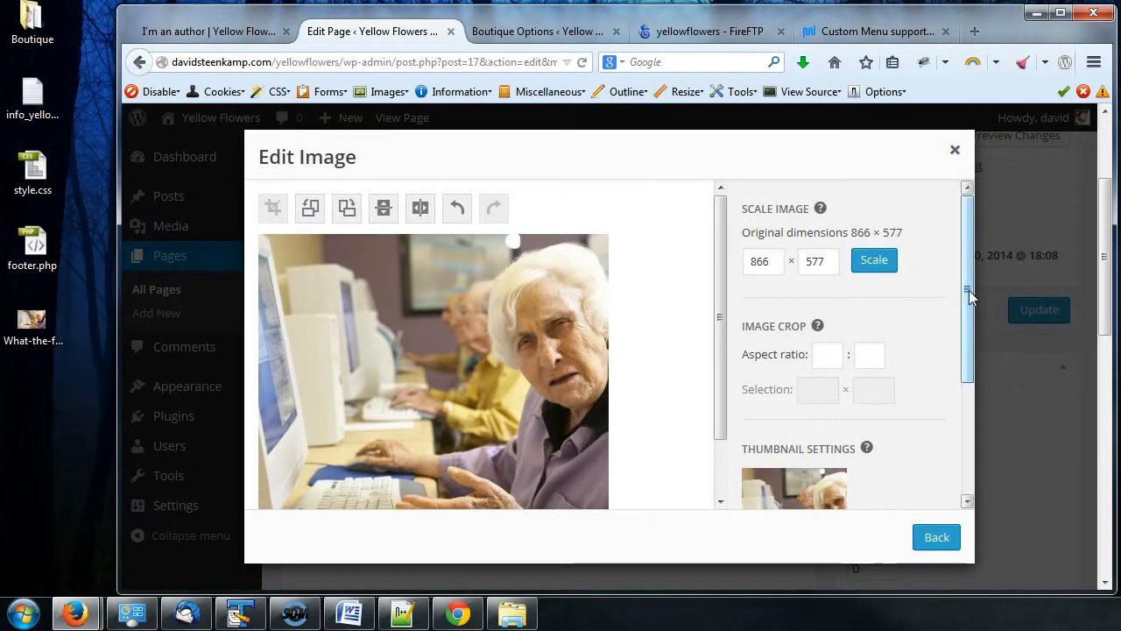
Save the cropped image with changes applied to all image sizes, and update the image in the page.
drag(968, 290, 968, 438)
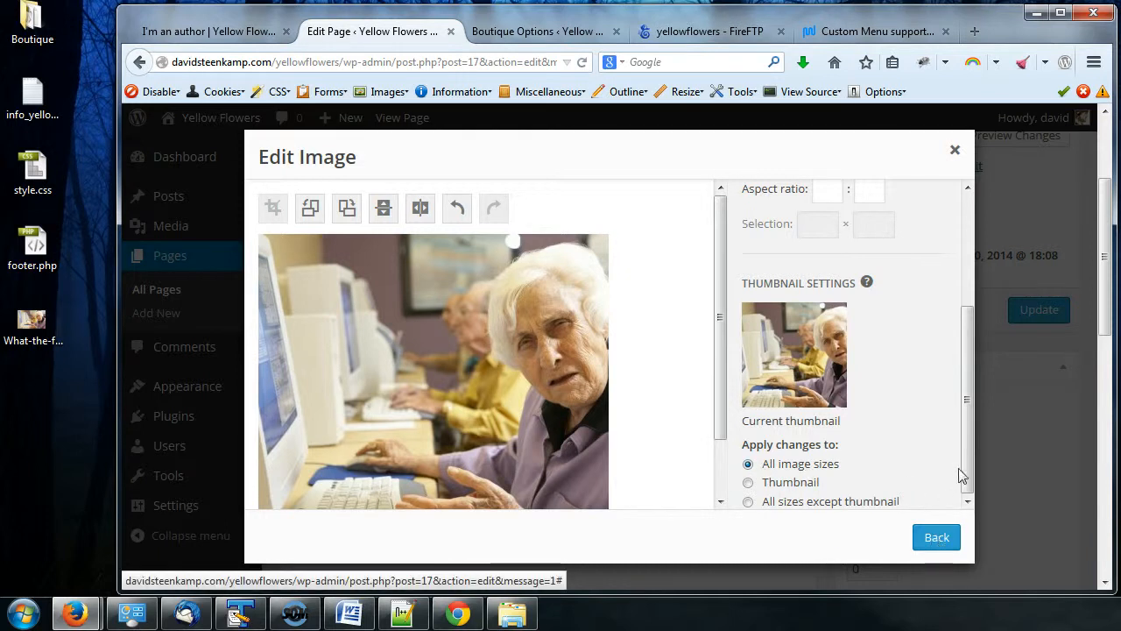
drag(964, 473, 939, 502)
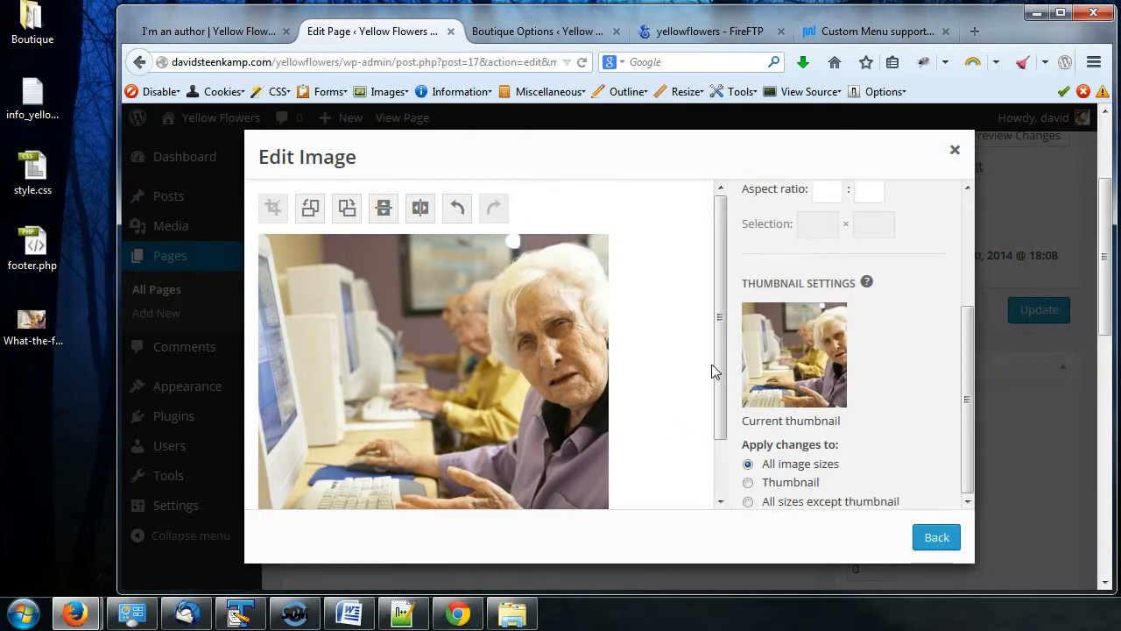
scroll(719, 443, down, 2)
click(343, 496)
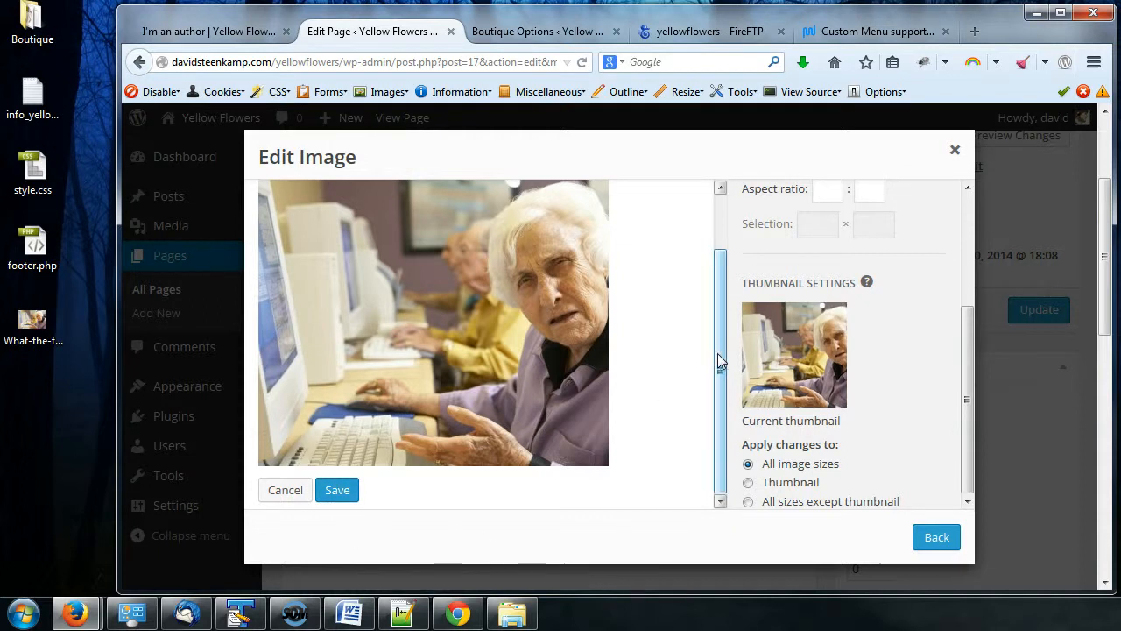
drag(718, 354, 714, 386)
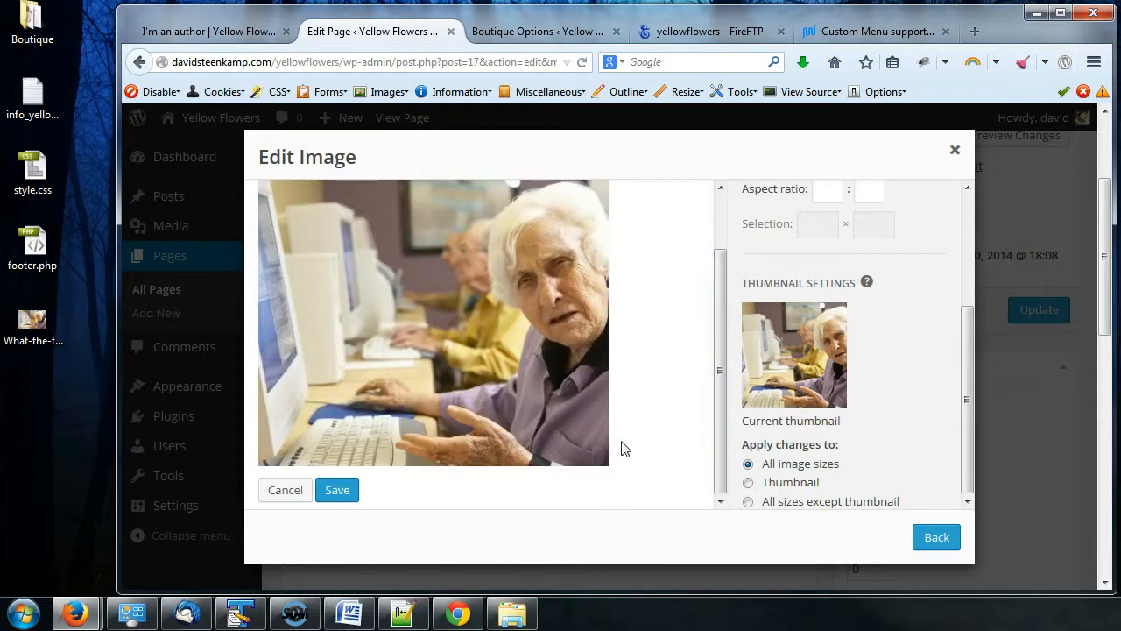
click(348, 495)
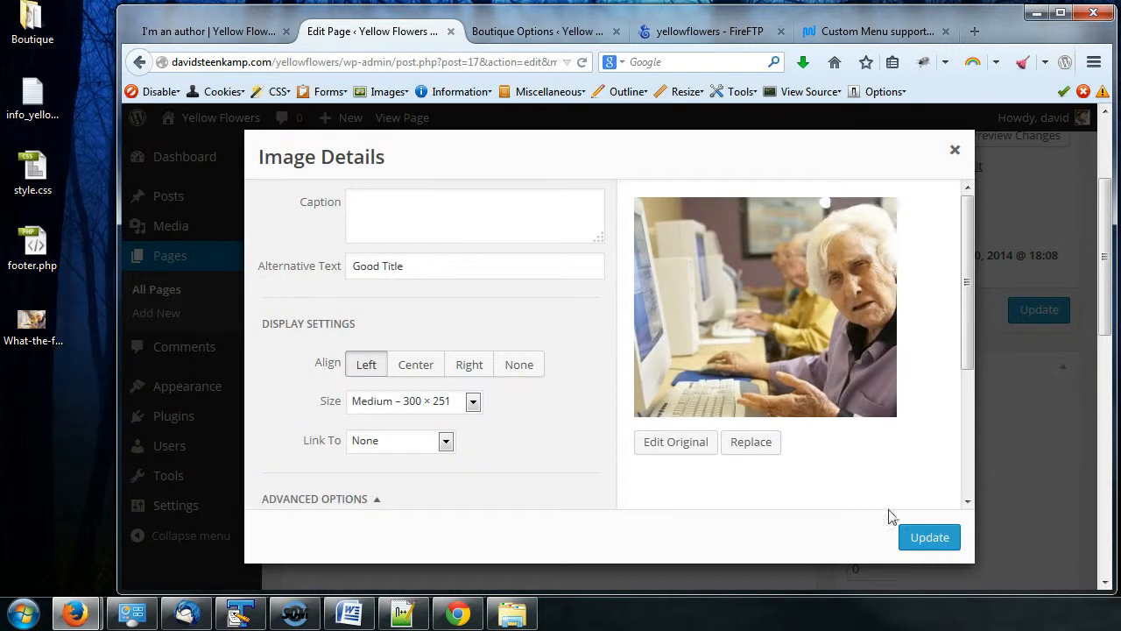
click(933, 538)
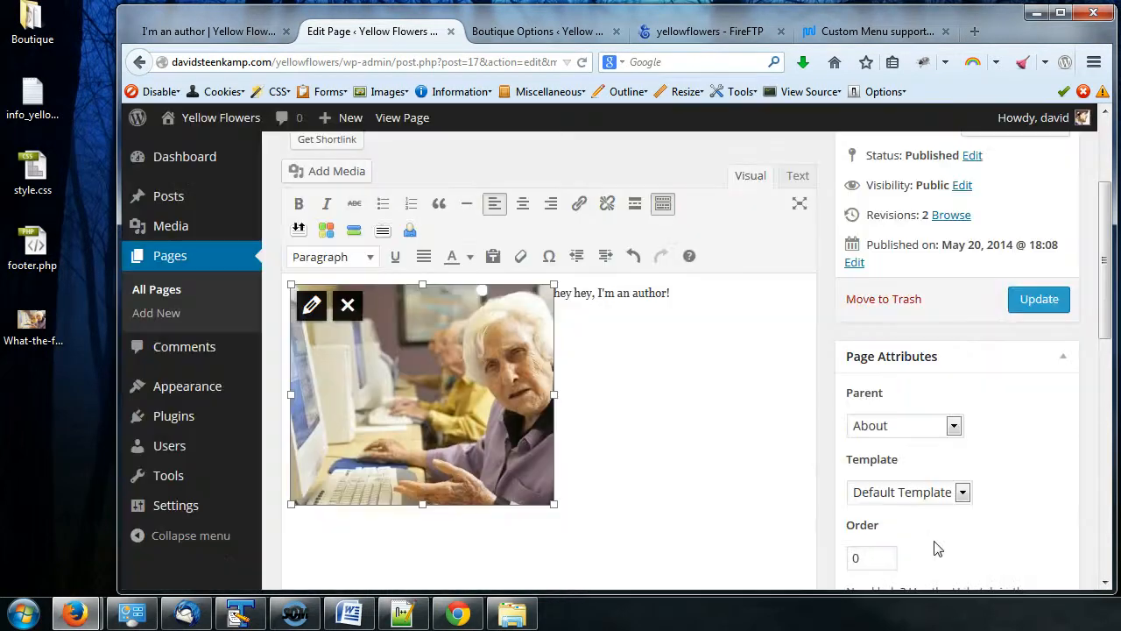
Update the "I'm an author" page and reload its live version to check the cropped image.
click(1040, 309)
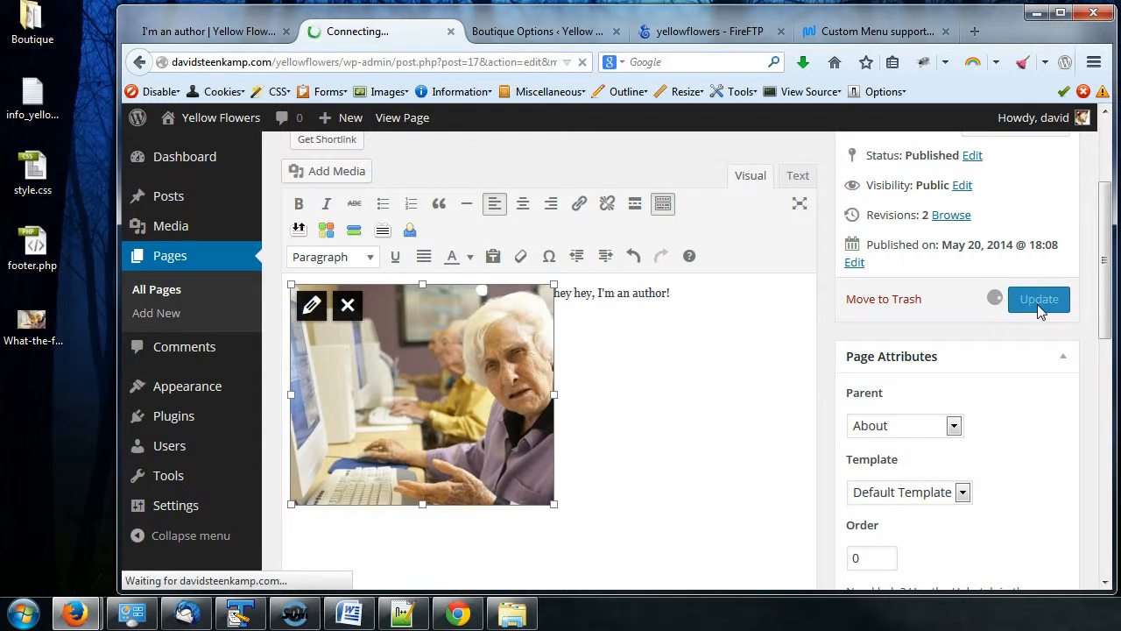
click(245, 34)
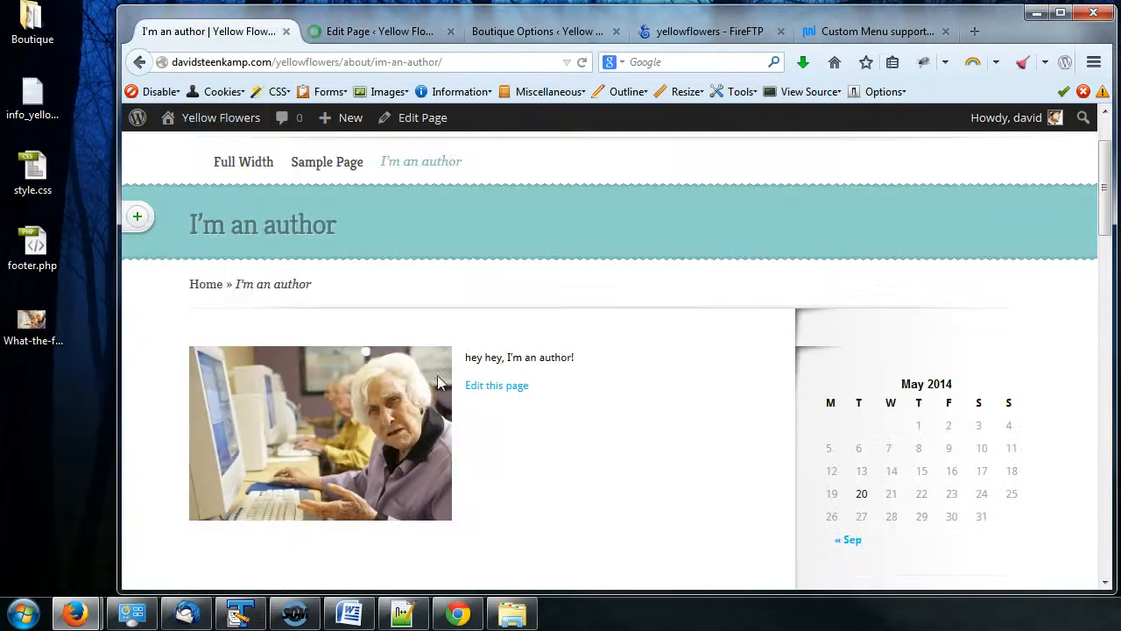
click(331, 30)
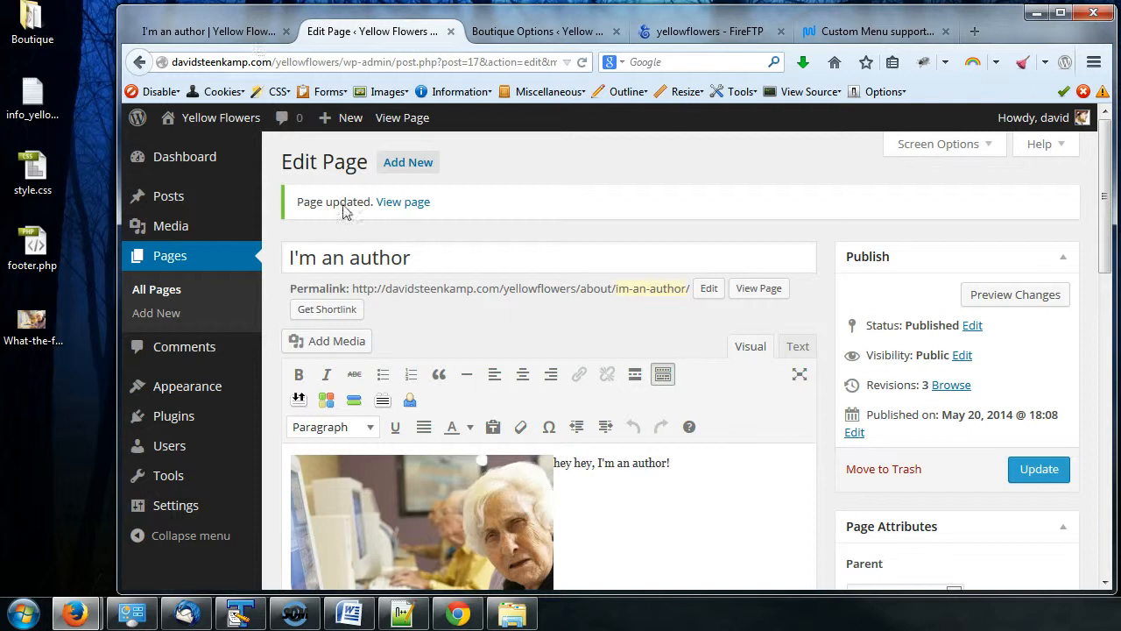
click(210, 35)
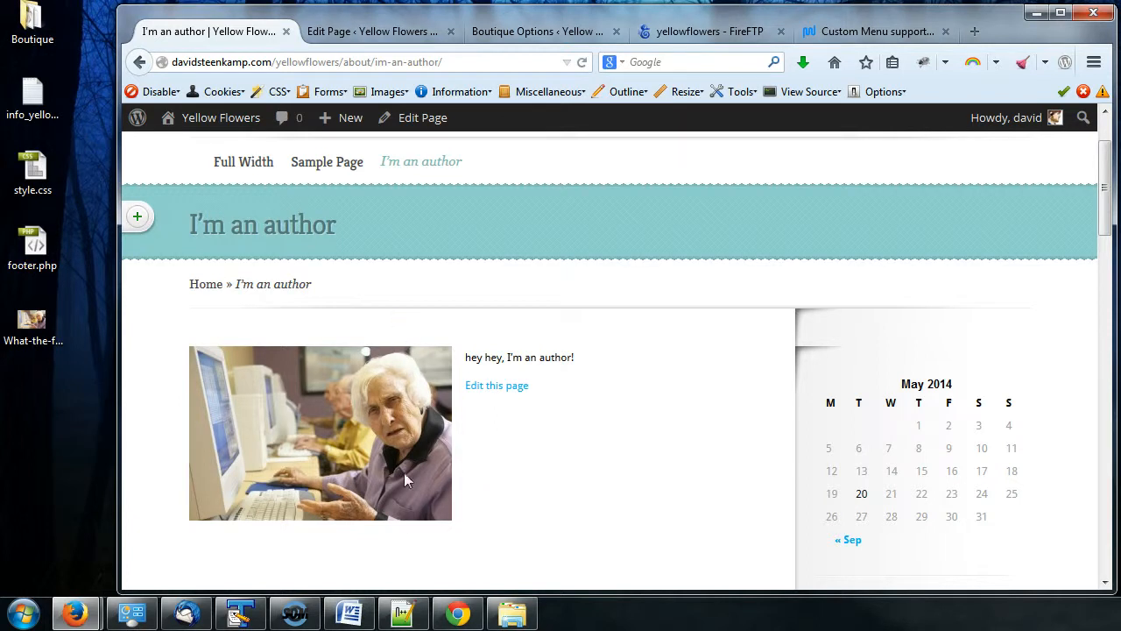
click(582, 63)
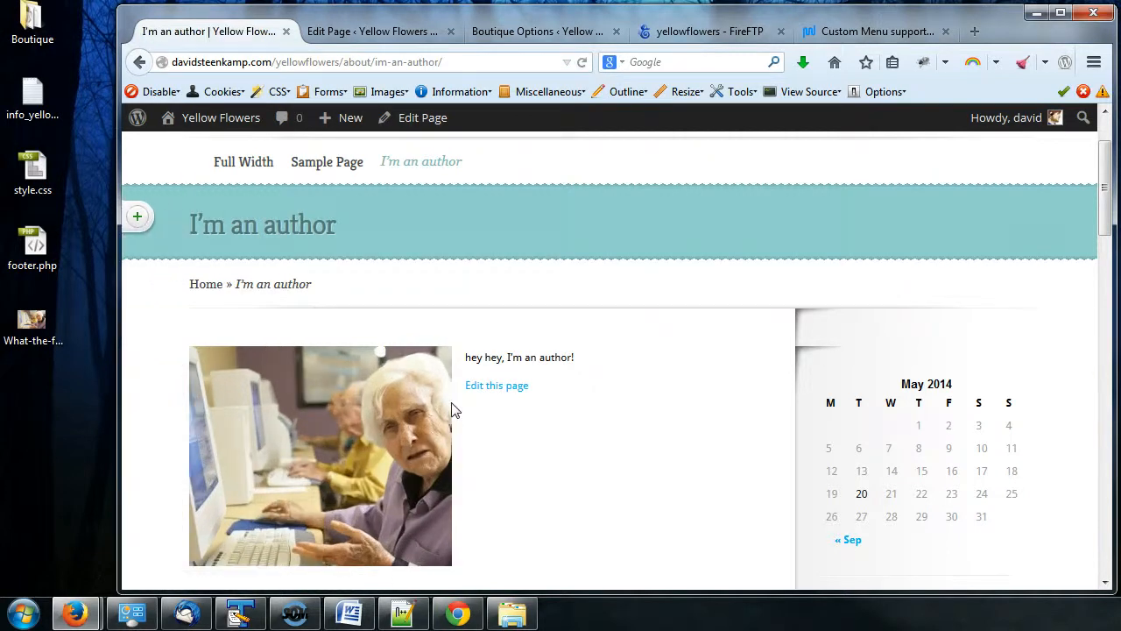
scroll(596, 397, down, 3)
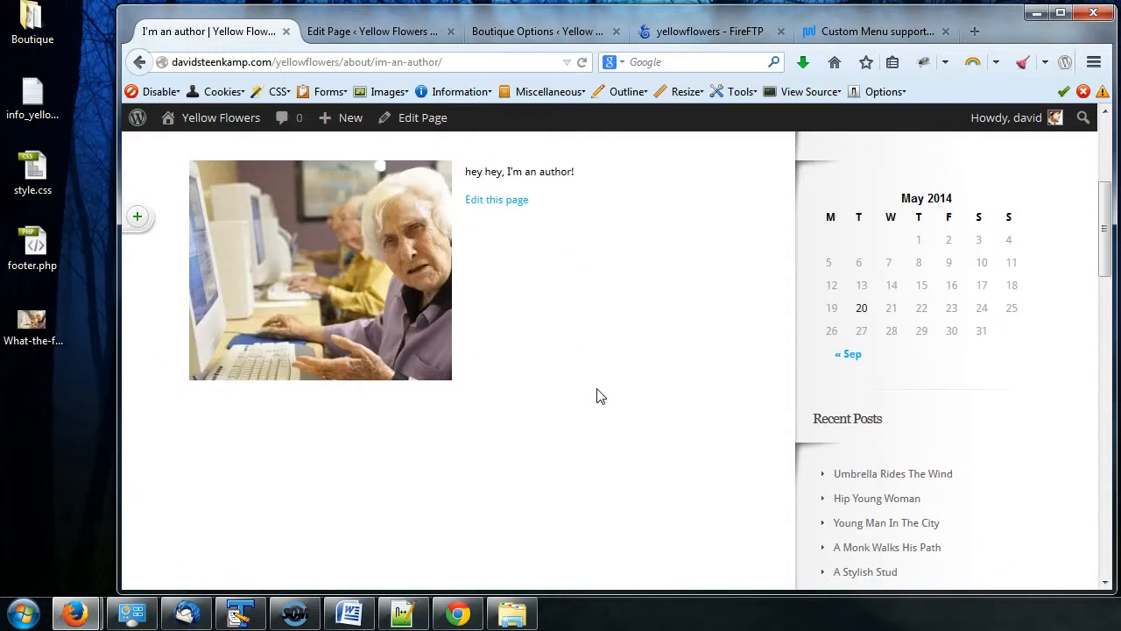
scroll(596, 395, up, 2)
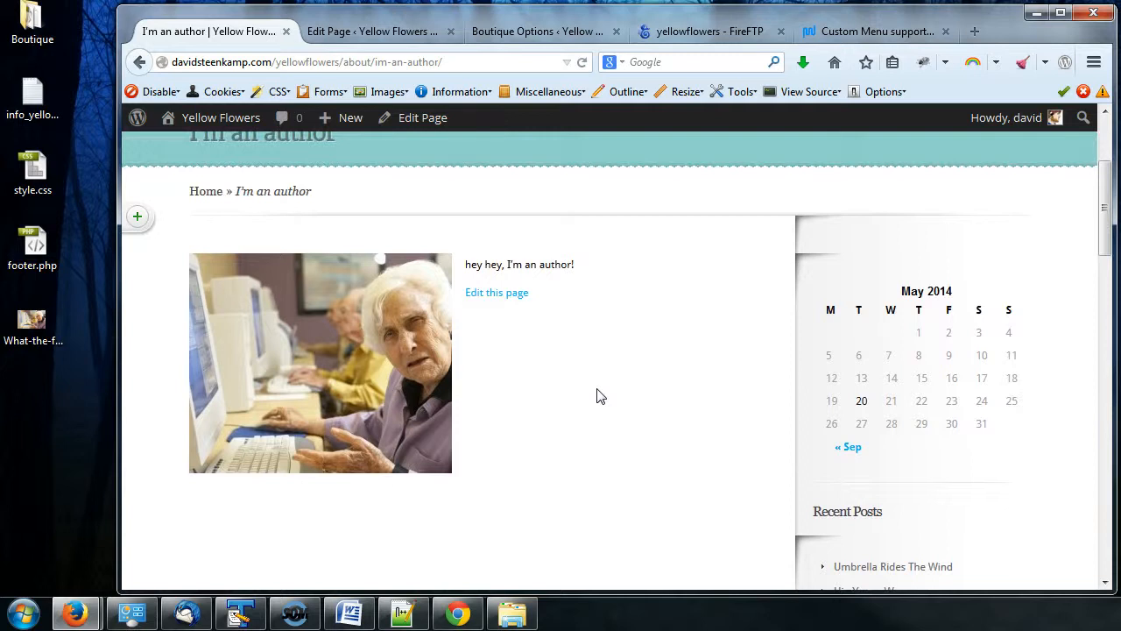
Measure the width of the image on the live page with the Web Developer ruler and close the ruler.
click(549, 96)
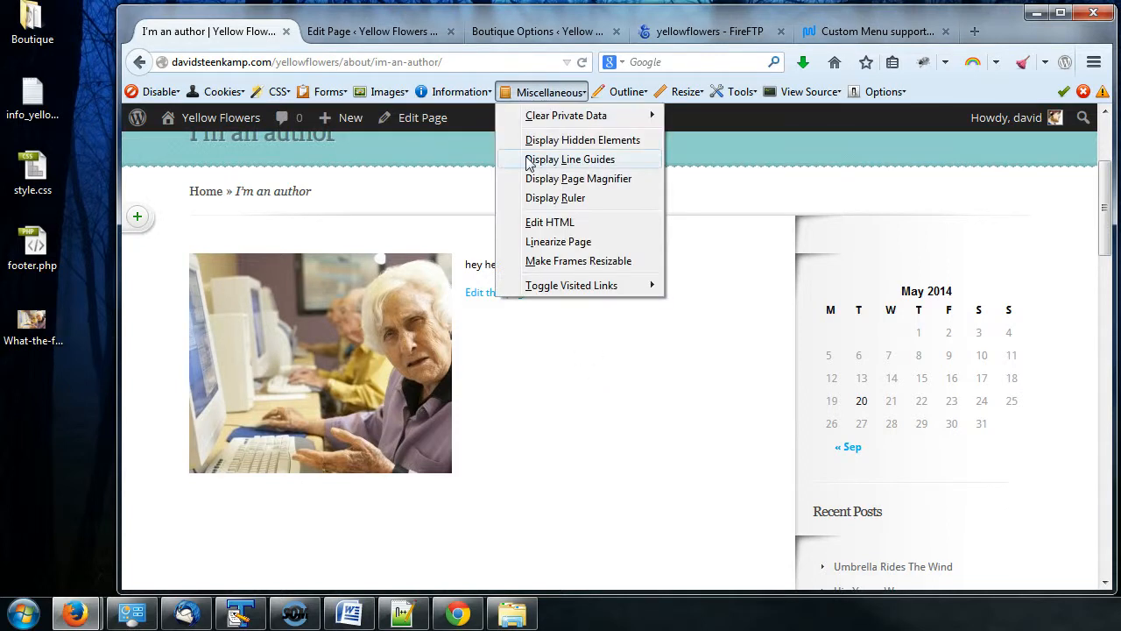
click(558, 202)
drag(440, 207, 333, 481)
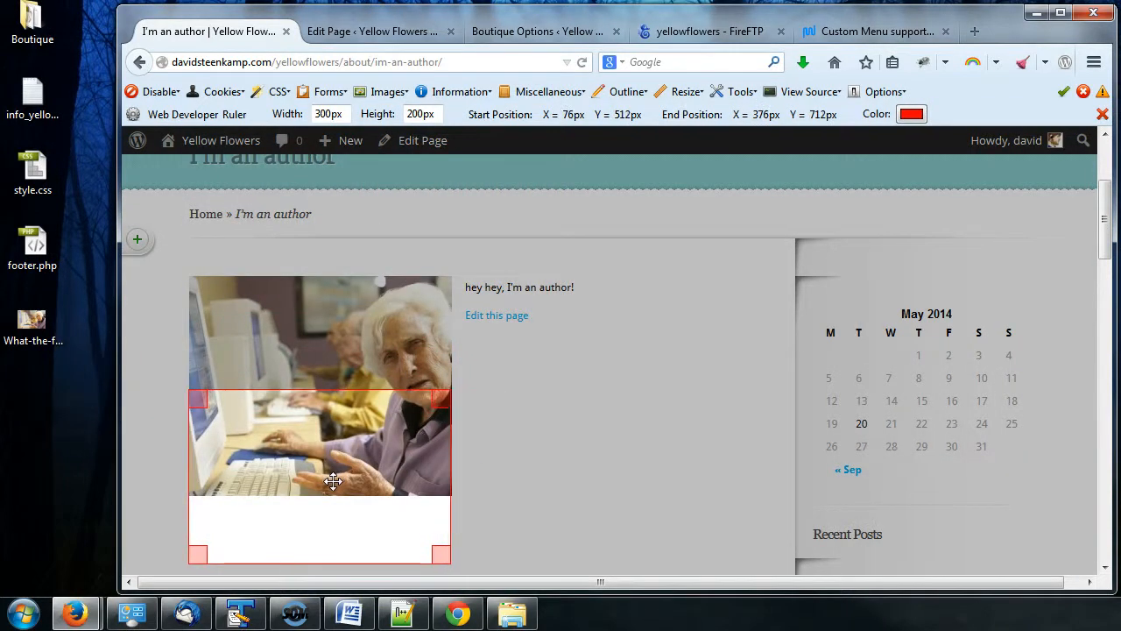
click(317, 115)
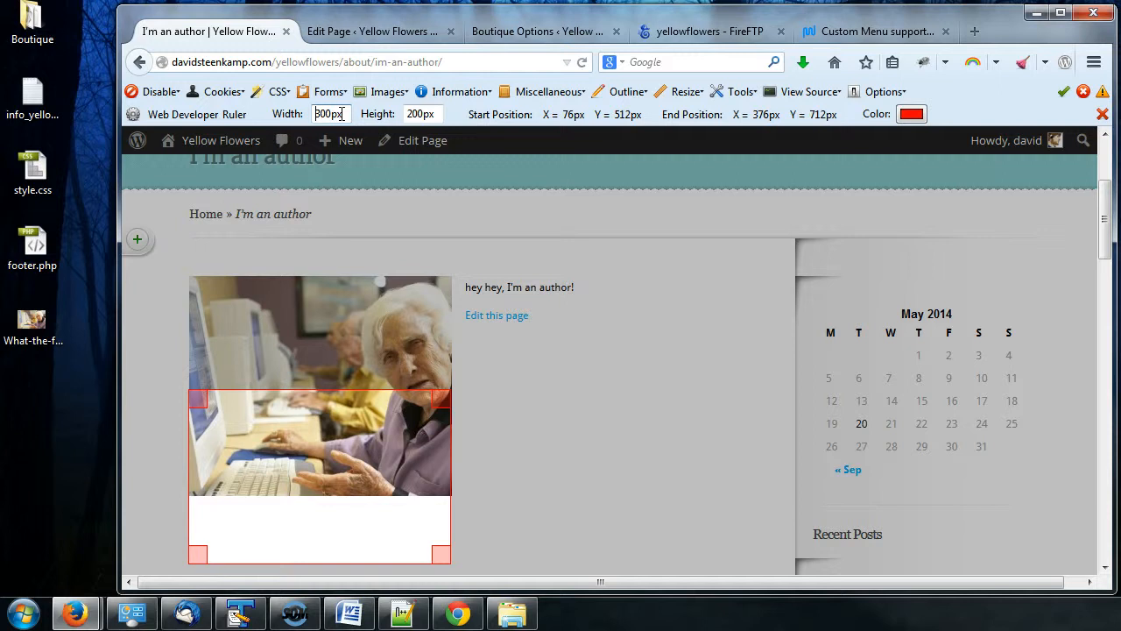
double_click(341, 106)
drag(329, 466, 330, 455)
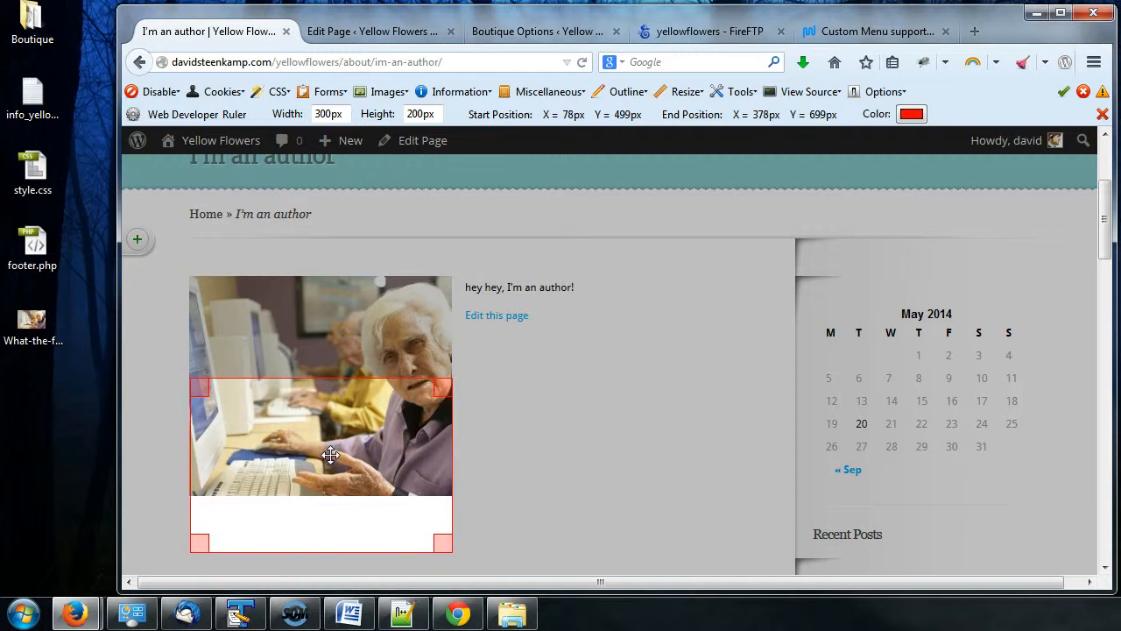
click(1102, 114)
Return to editing the page, open the inserted image's details, set its alignment to Right and update the image.
click(399, 33)
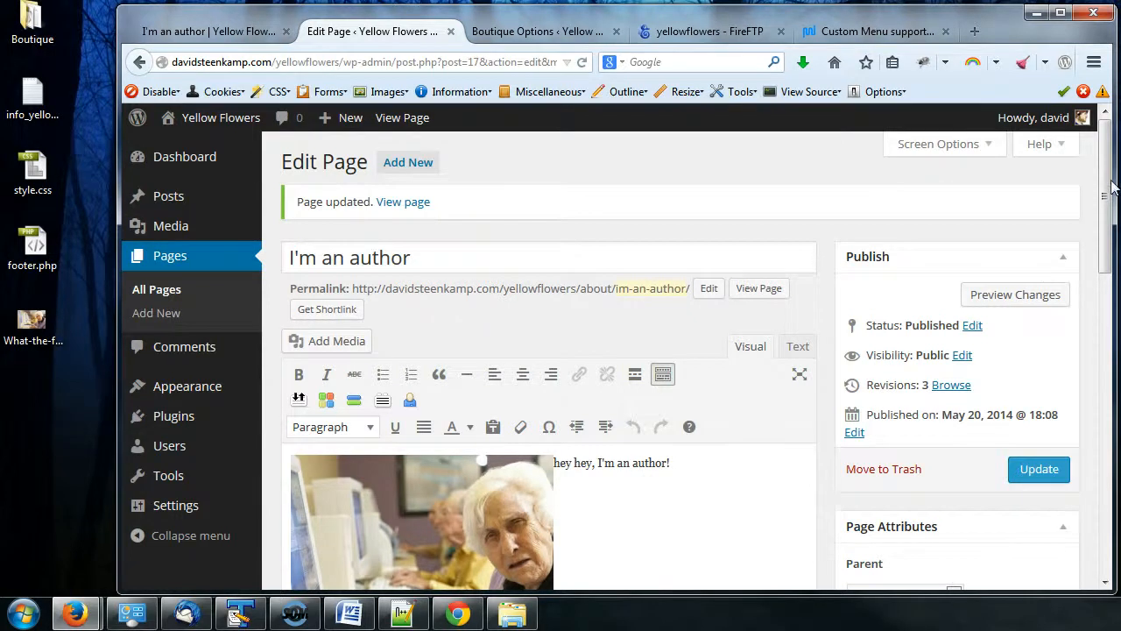
scroll(1112, 186, down, 3)
click(422, 412)
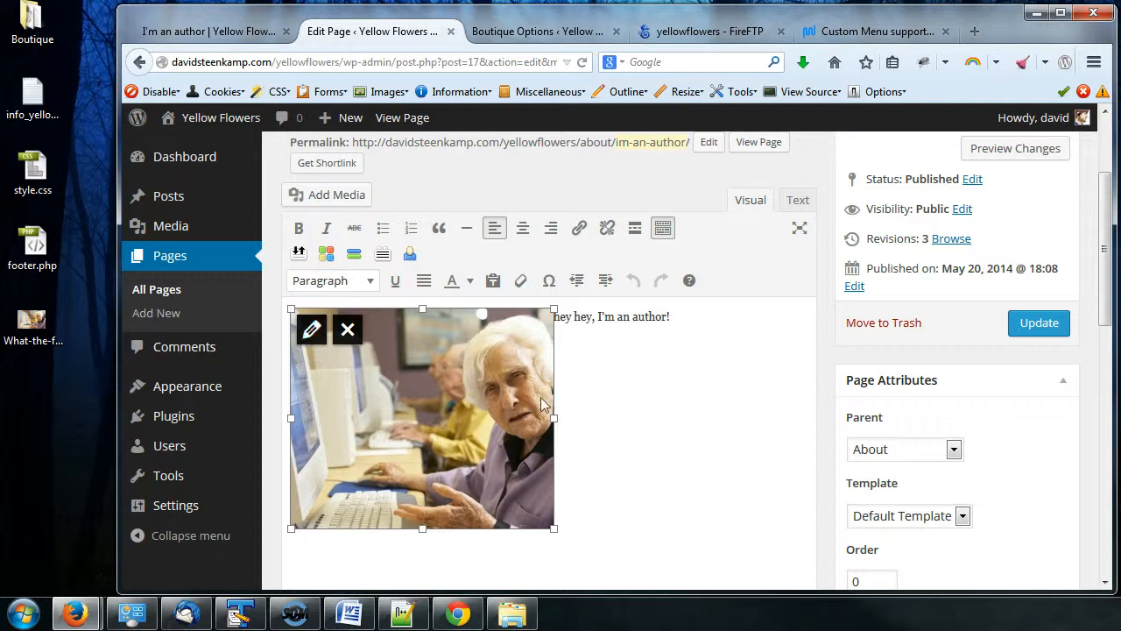
click(313, 332)
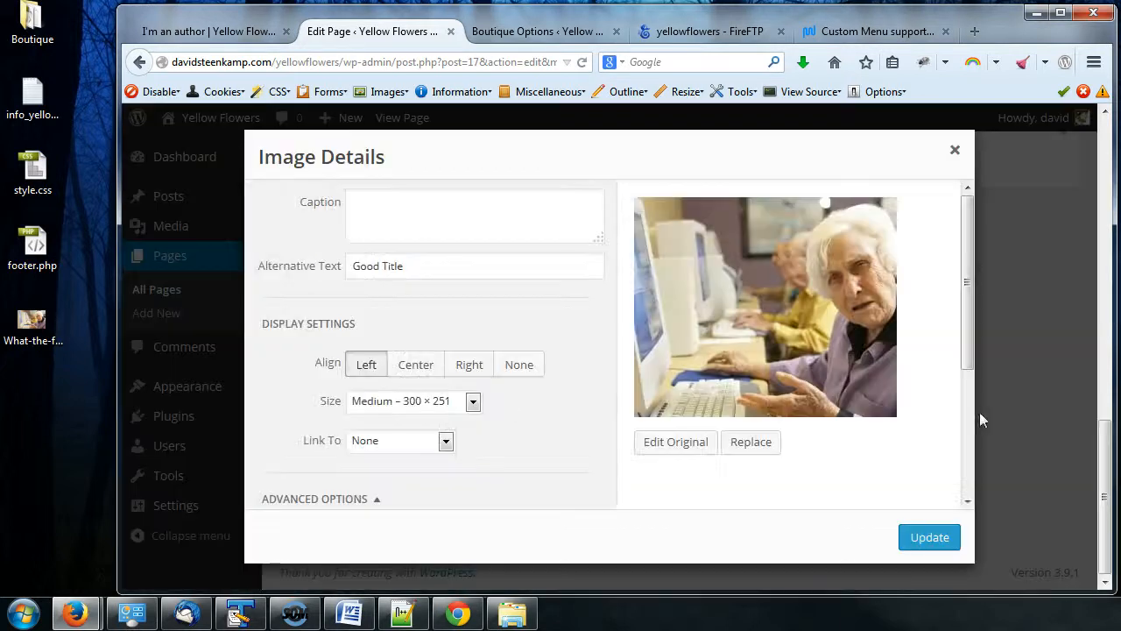
click(473, 375)
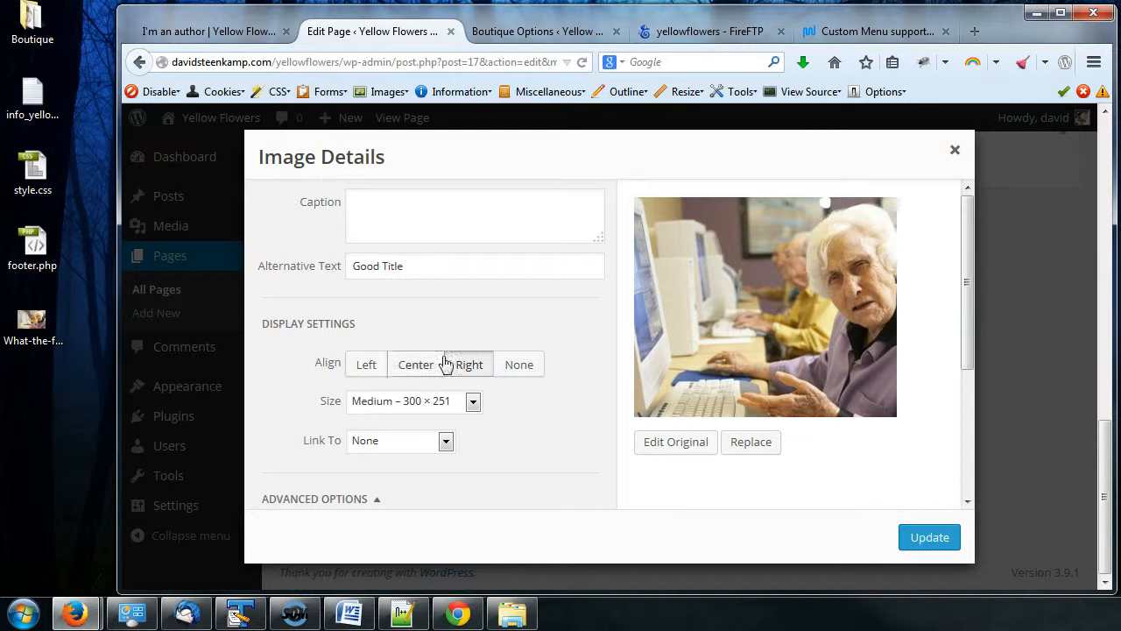
click(911, 538)
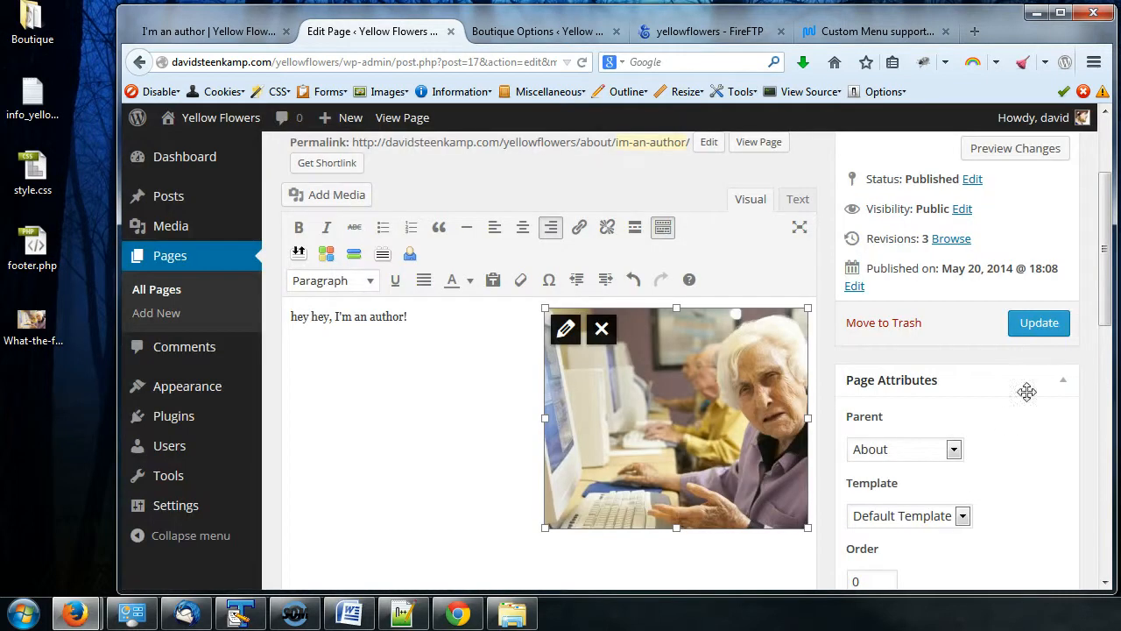
Update the "I'm an author" page and reload its live version to check the right-aligned image.
click(1040, 323)
click(249, 31)
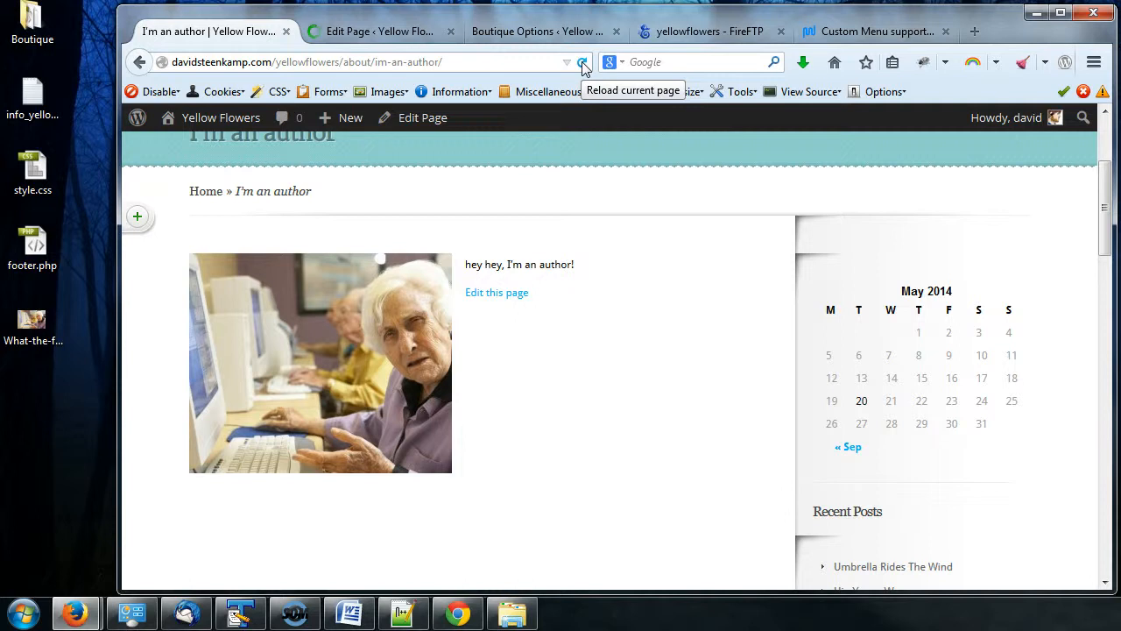
click(582, 63)
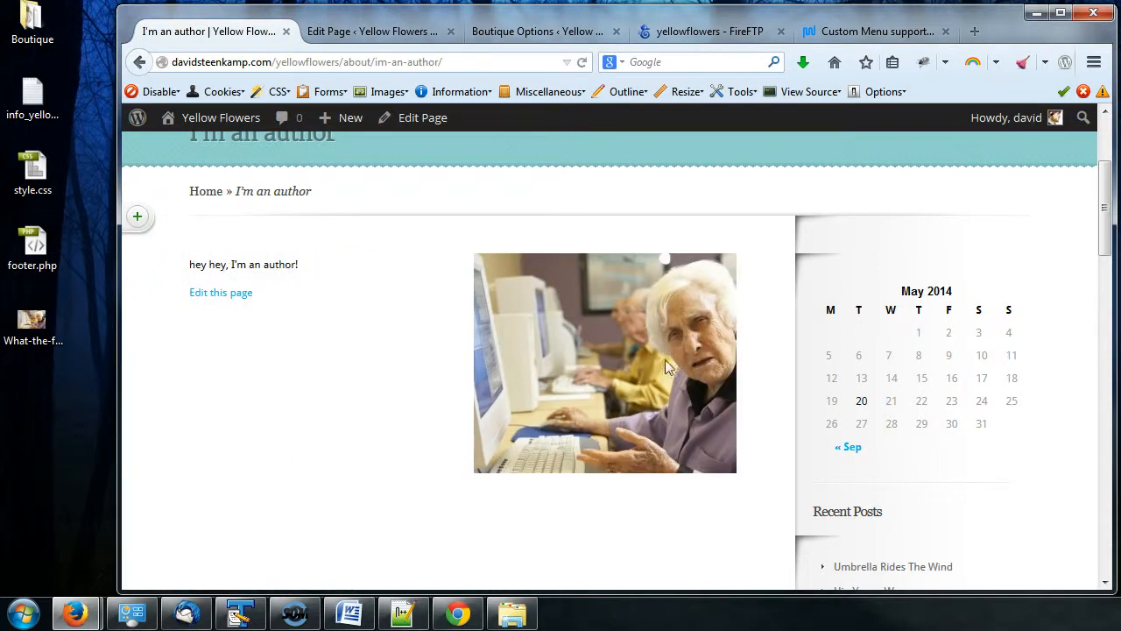
Return to editing the page, open the image's details, set its size to Thumbnail – 150 × 150 and update the image.
click(368, 31)
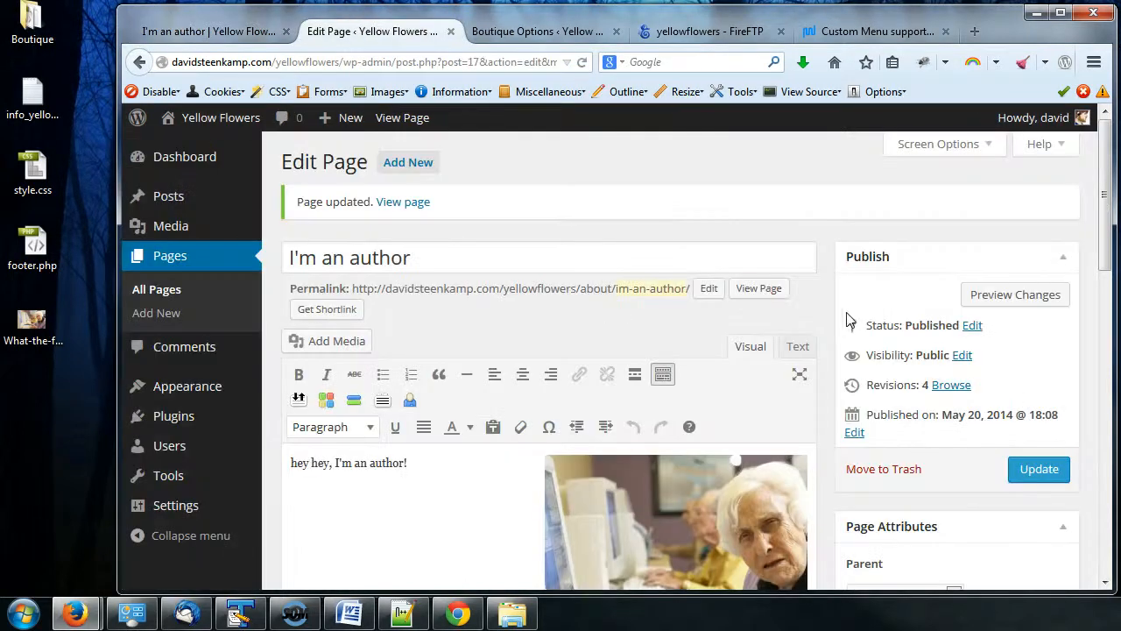
scroll(661, 466, down, 2)
click(642, 471)
click(565, 383)
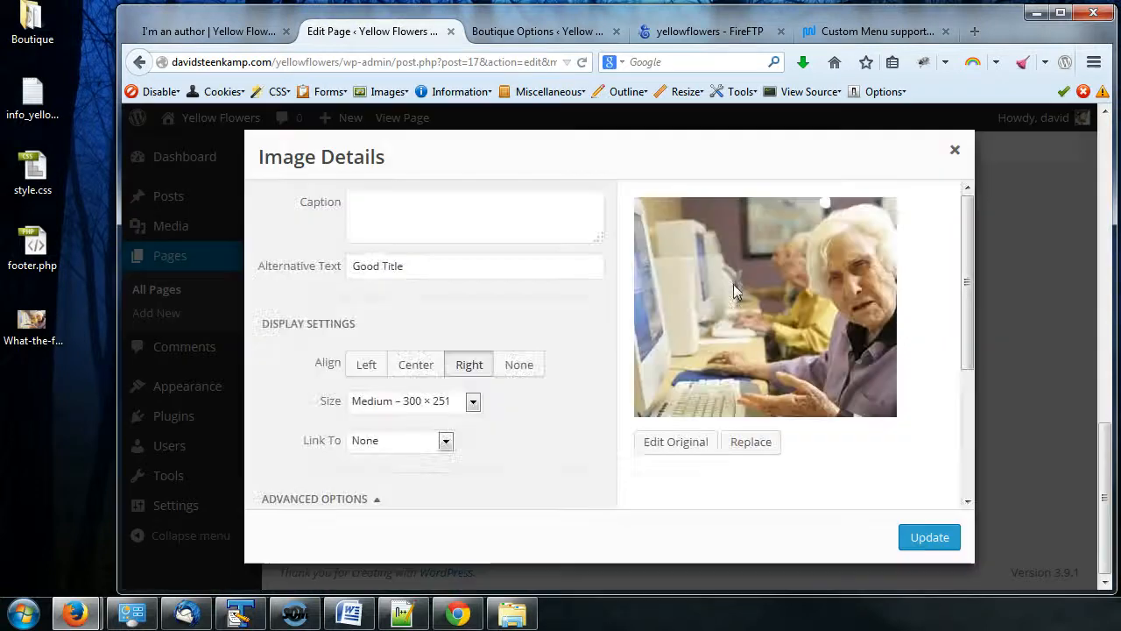
click(473, 401)
click(442, 423)
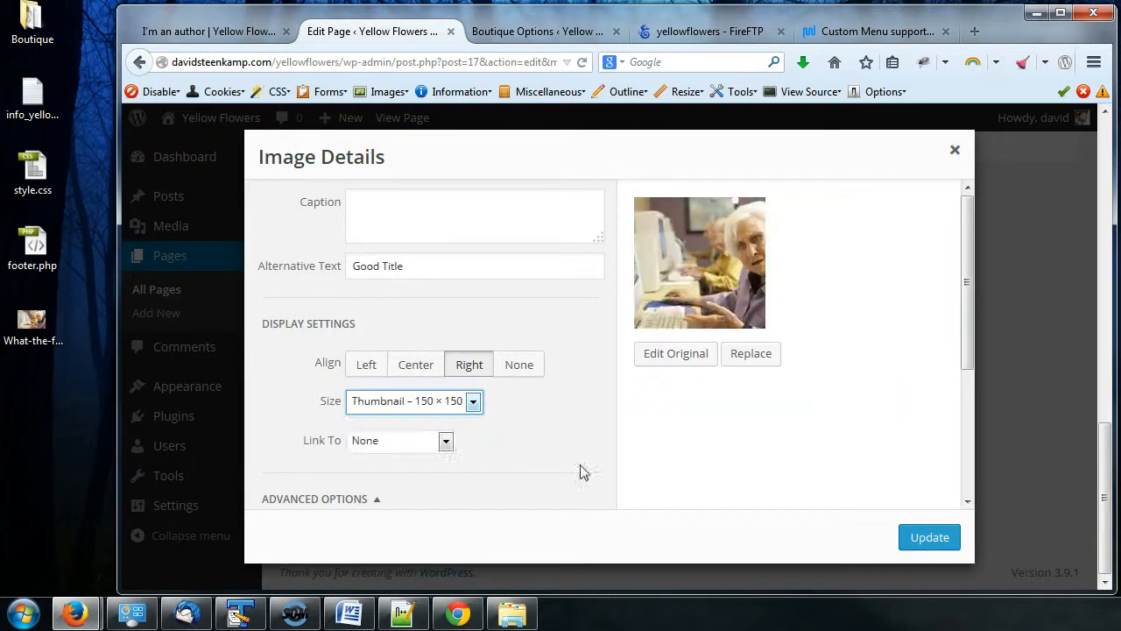
click(941, 539)
Save the page update and reload the live page to check the thumbnail-size image.
click(1039, 377)
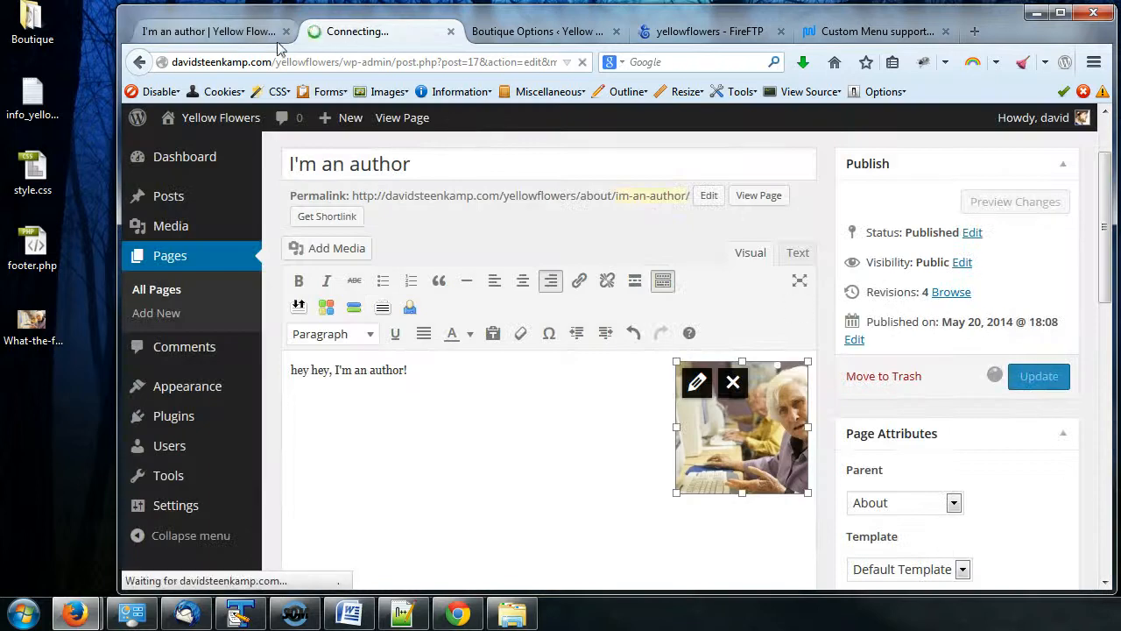
click(227, 37)
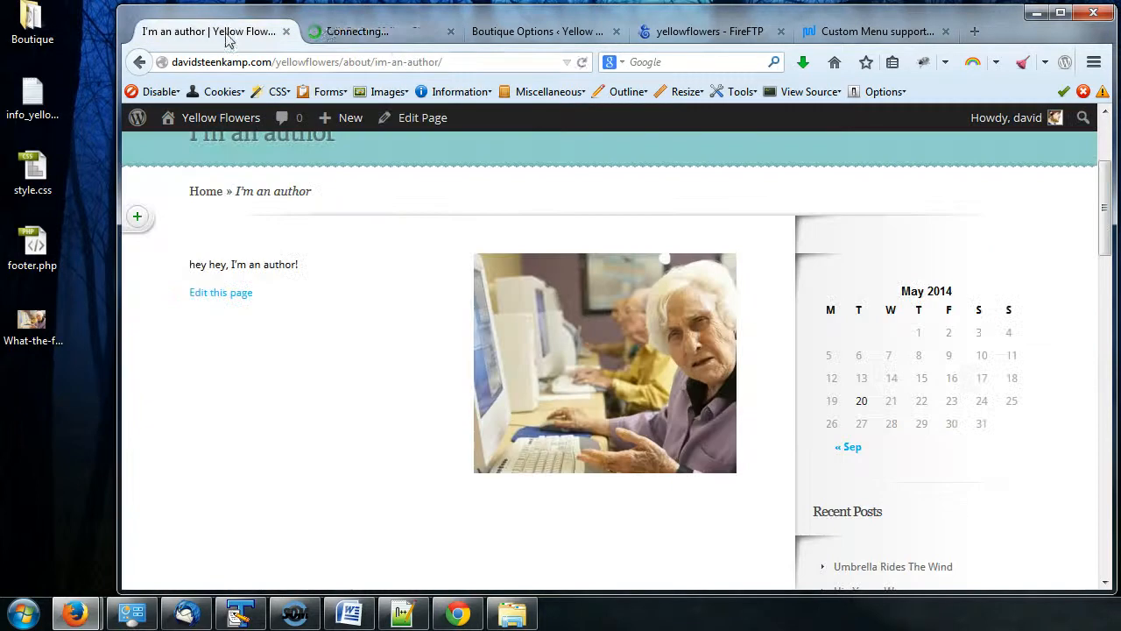
click(583, 65)
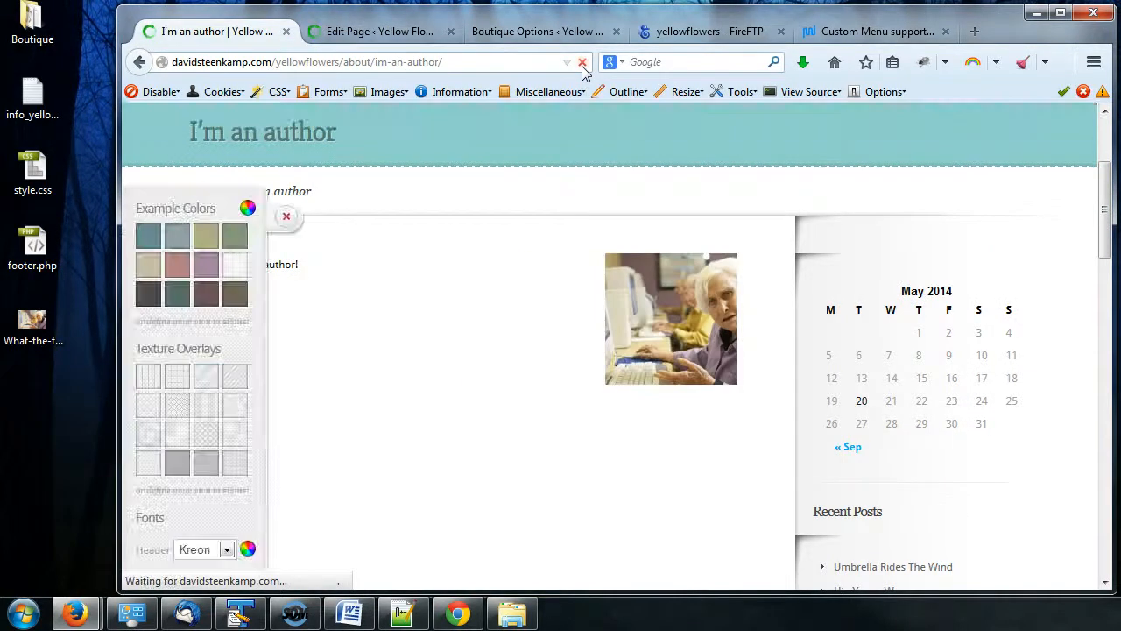
Return to editing the page, reopen the image's details, review its advanced, caption and Link To options, and close the details without changes.
click(375, 32)
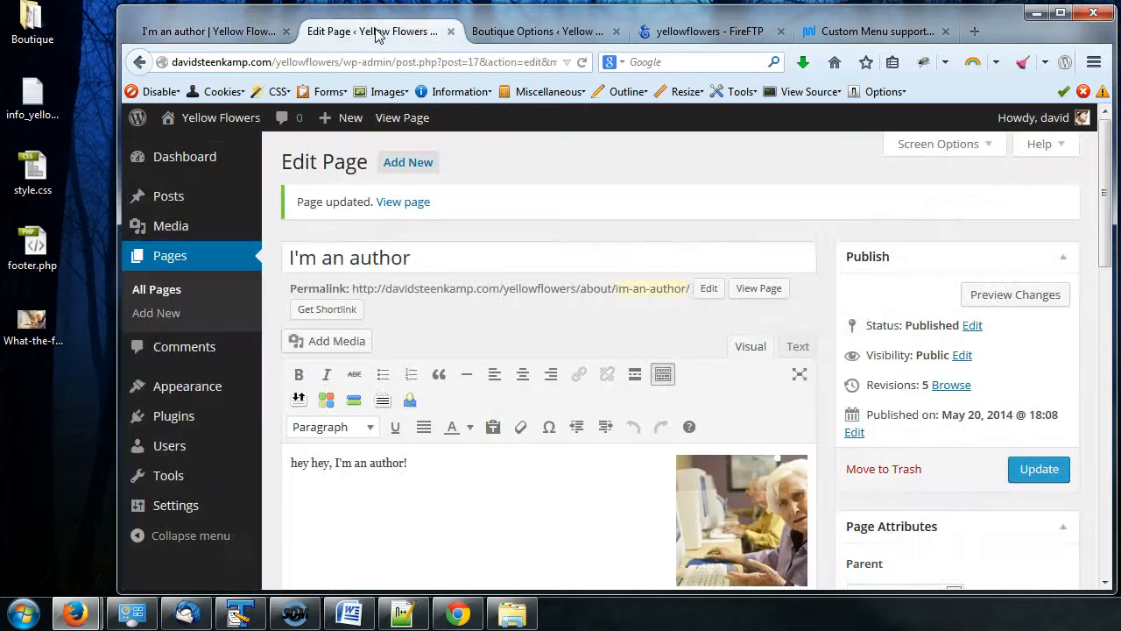
click(726, 500)
click(694, 477)
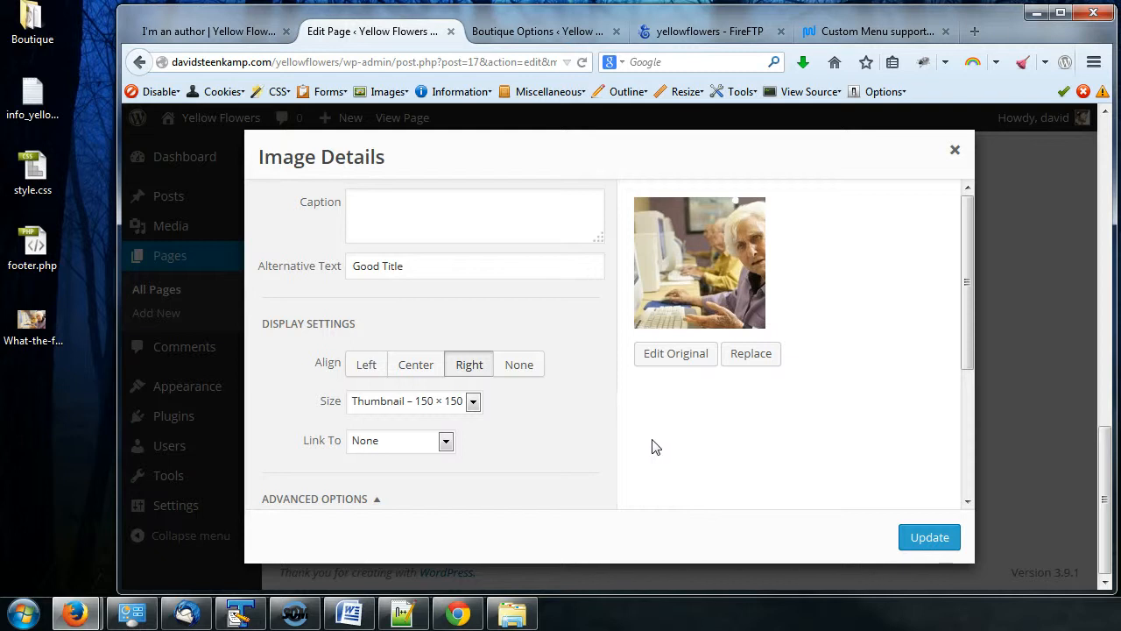
scroll(653, 447, down, 4)
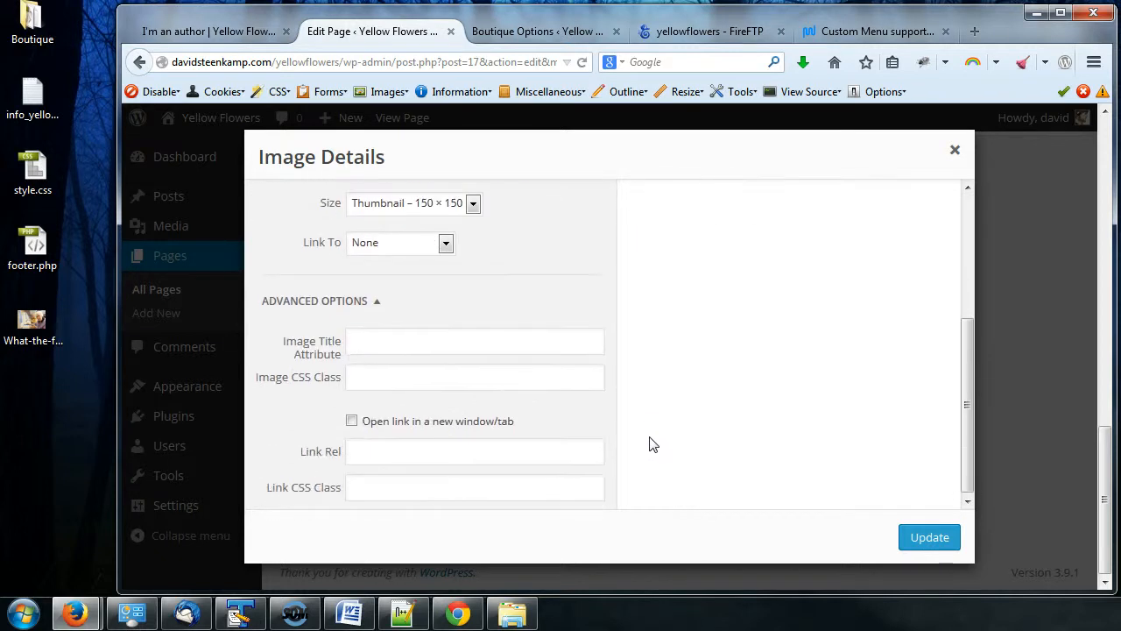
scroll(649, 444, up, 3)
scroll(649, 444, up, 1)
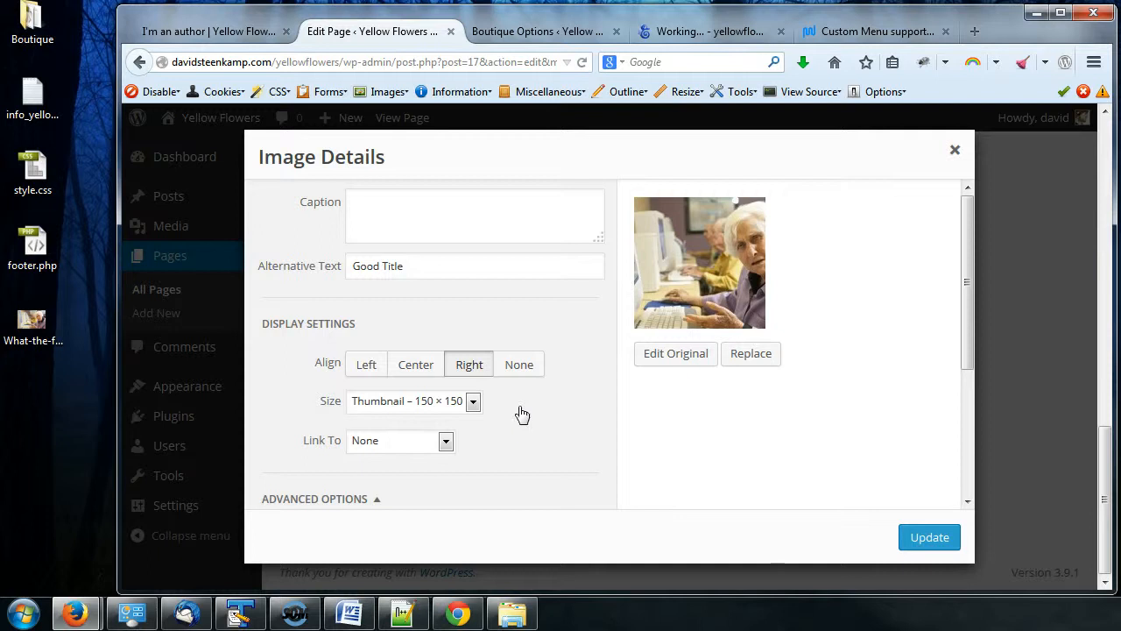
click(431, 210)
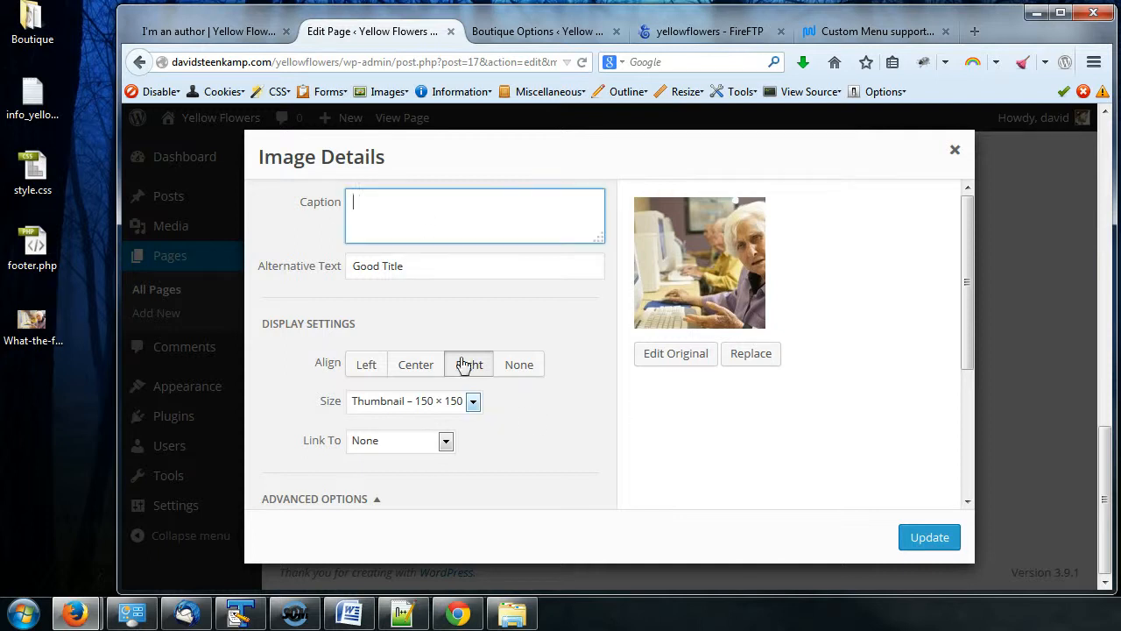
click(446, 442)
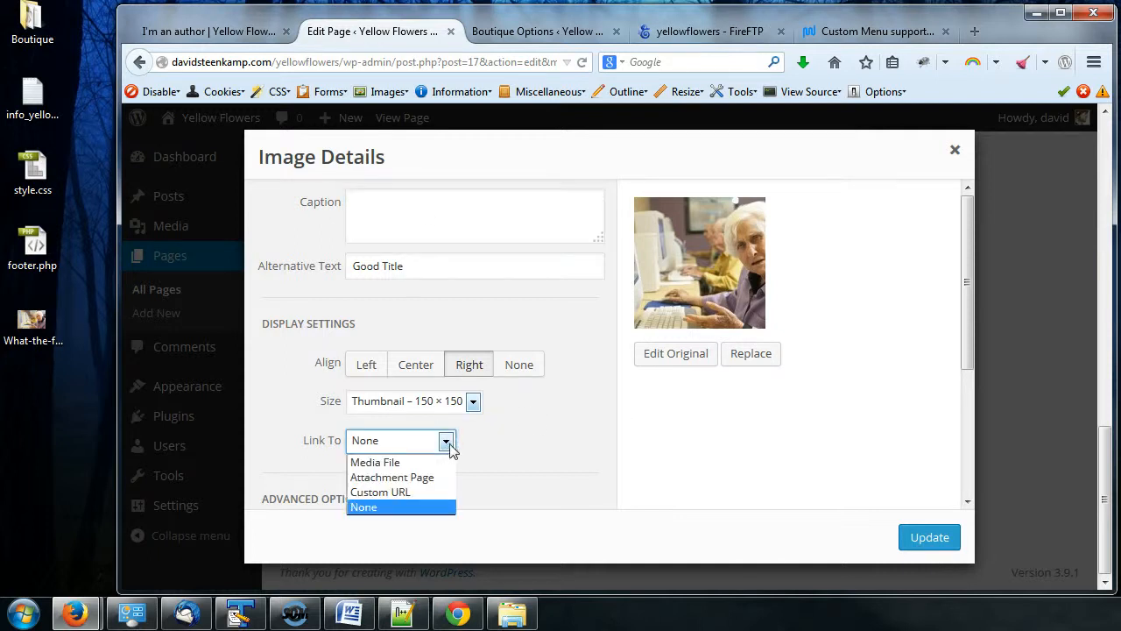
click(520, 452)
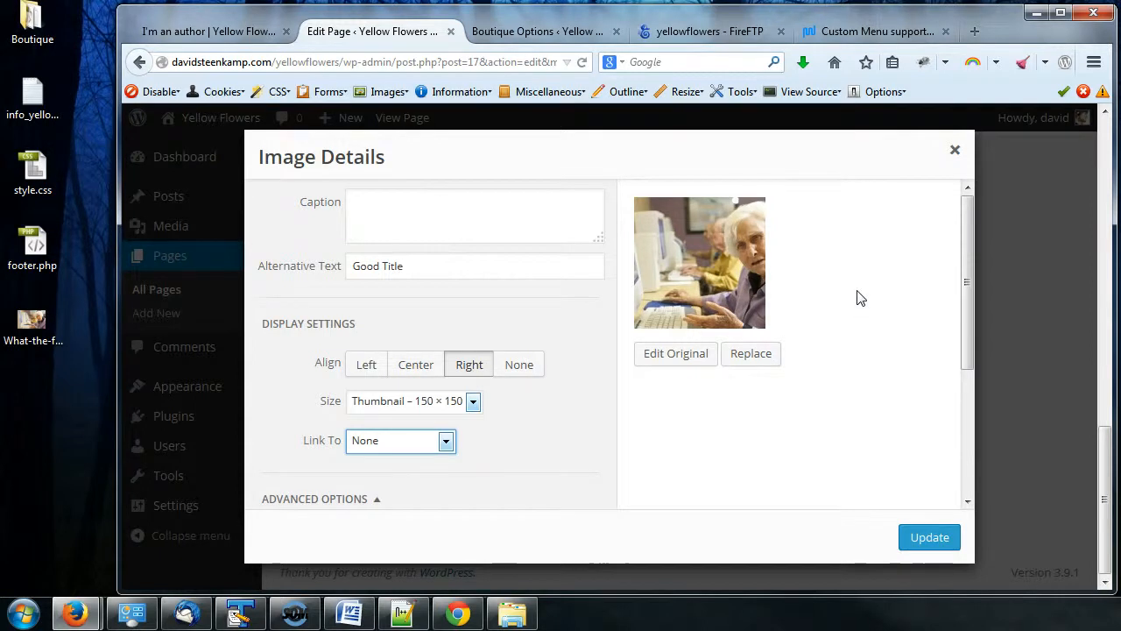
click(955, 150)
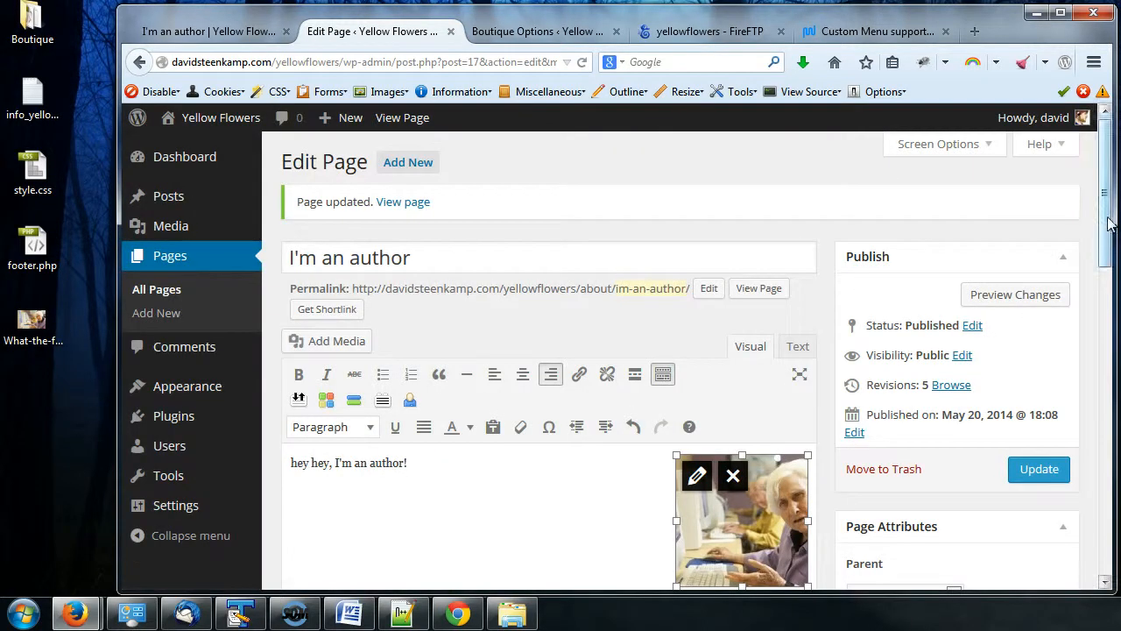
Review the page's Screen Options, collapse them, and examine the Featured Image and Revisions sections of the page editor.
click(977, 147)
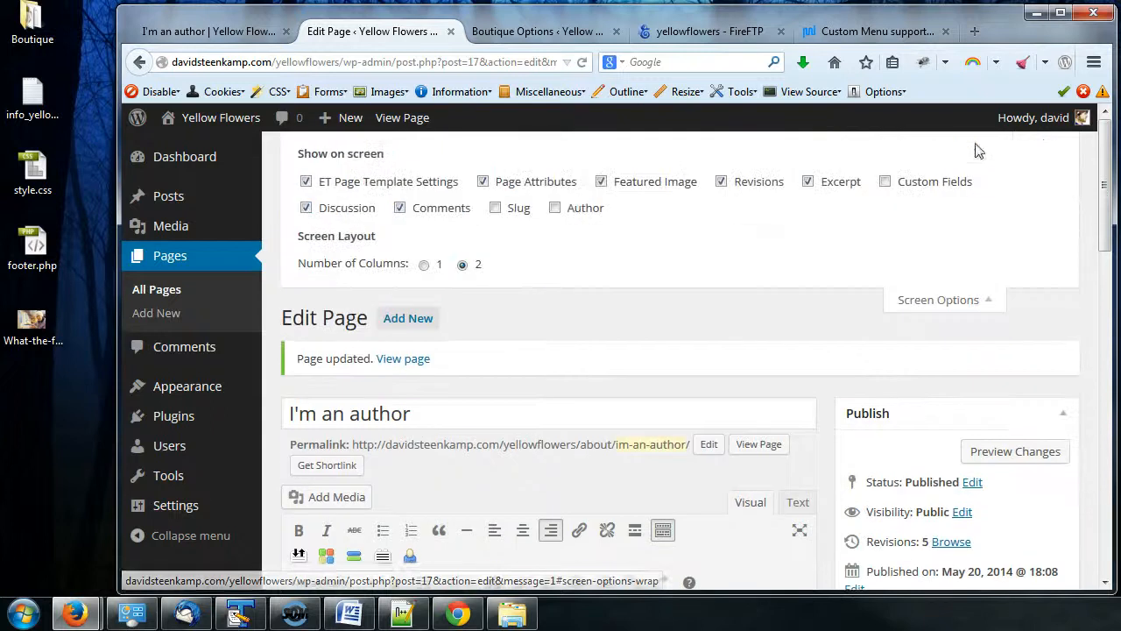
click(976, 298)
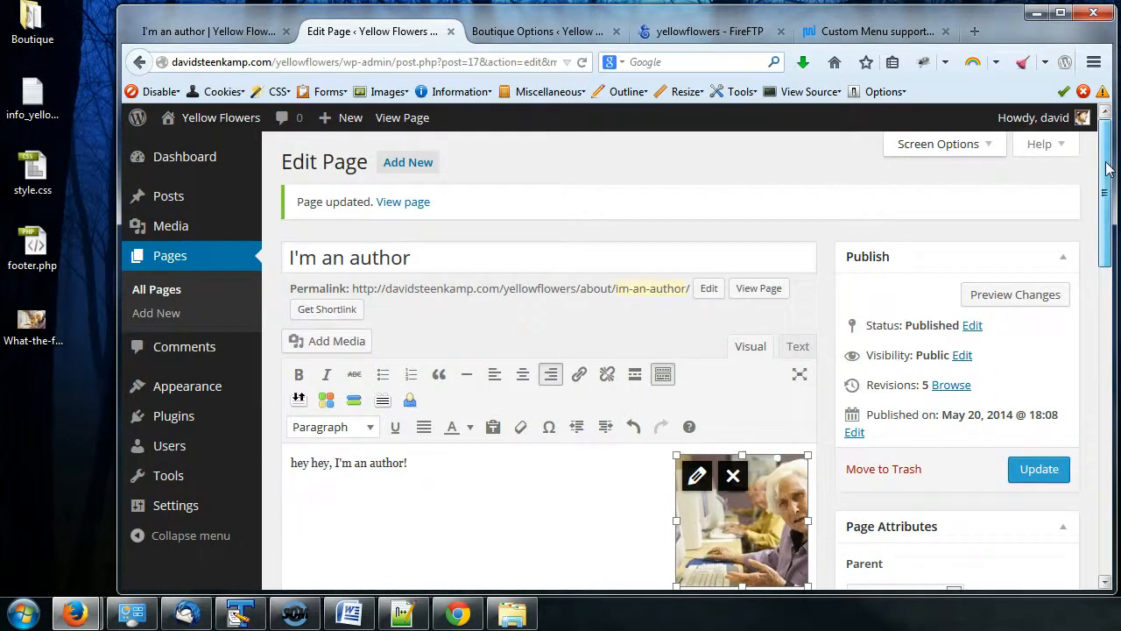
drag(1105, 171, 1107, 390)
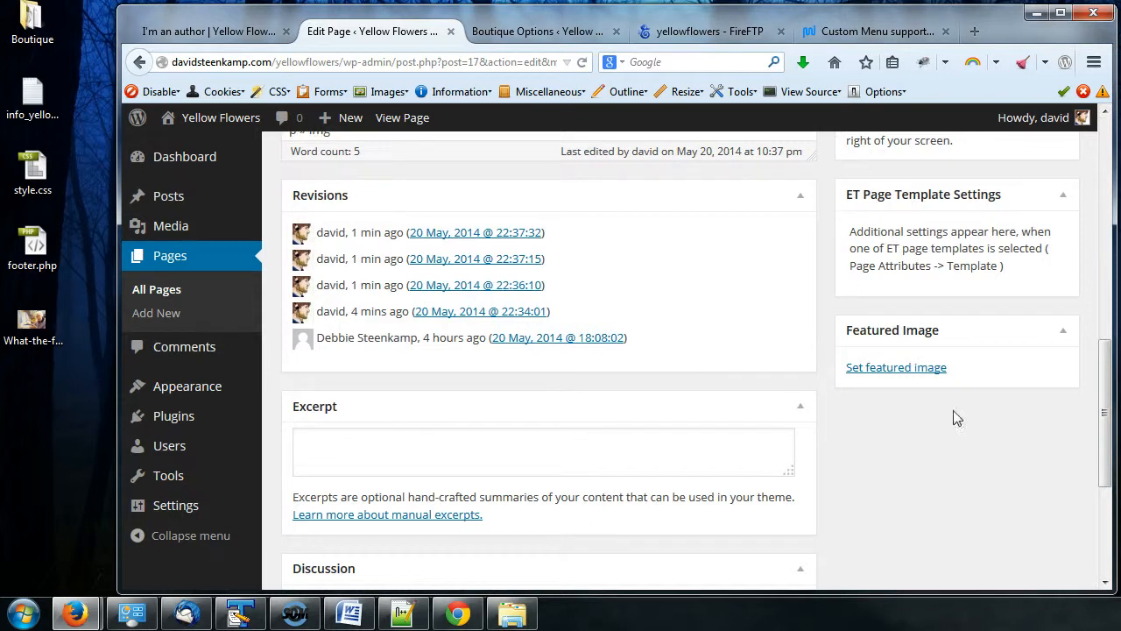
drag(1108, 398, 1108, 350)
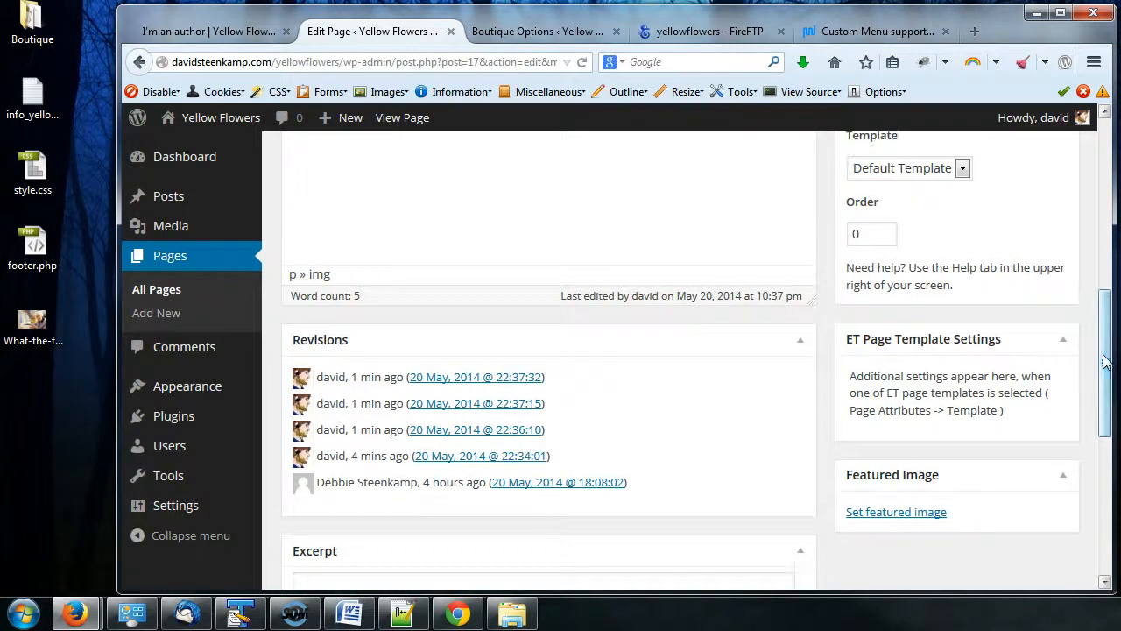
Open the page revision of 20 May, 2014 @ 22:34:01 and compare its content with the previous version.
click(508, 457)
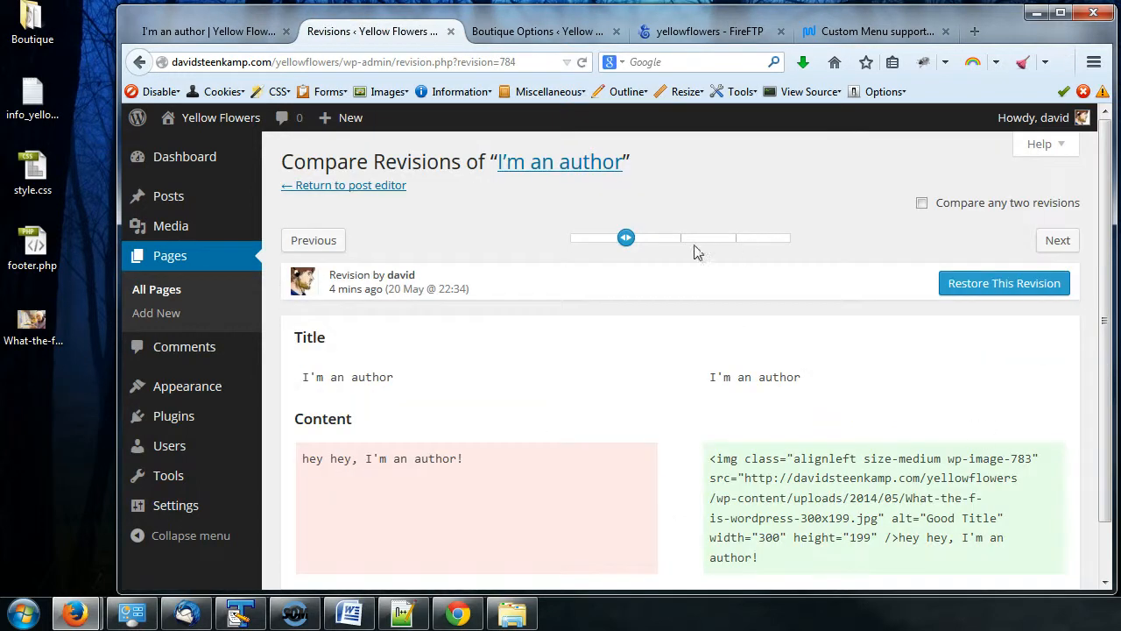
mouse_move(625, 244)
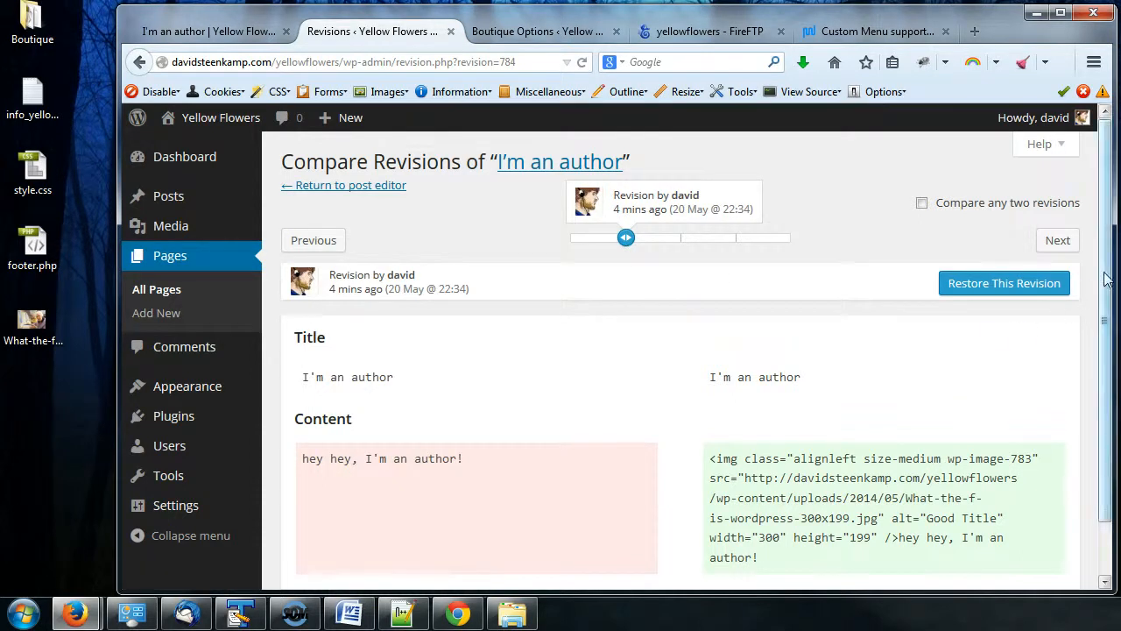
scroll(937, 423, down, 1)
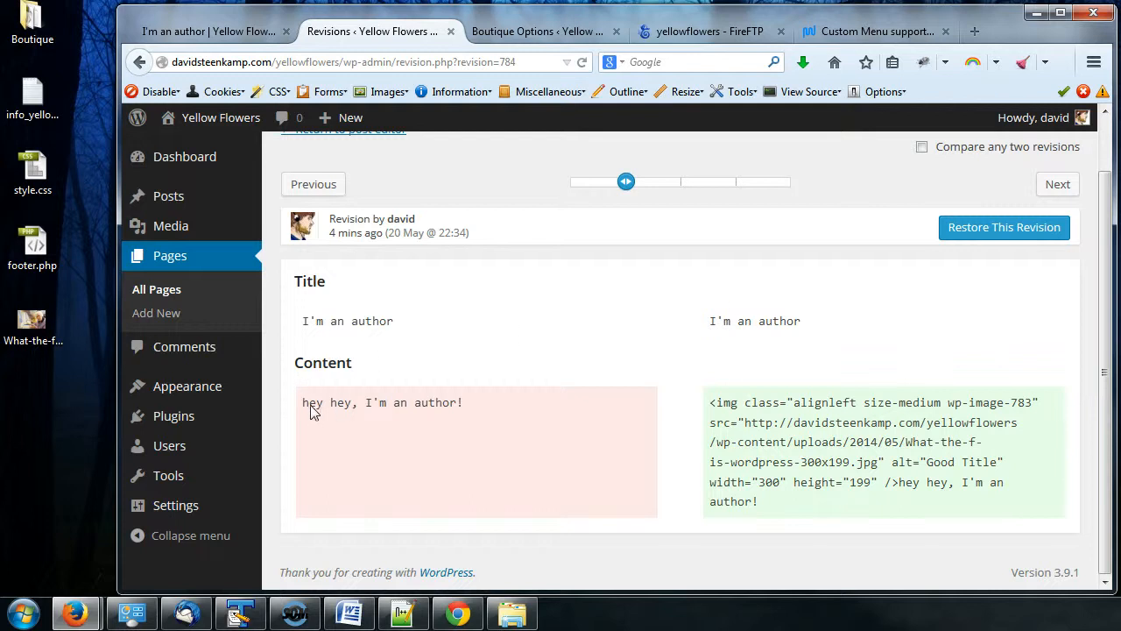
drag(1108, 357, 1114, 324)
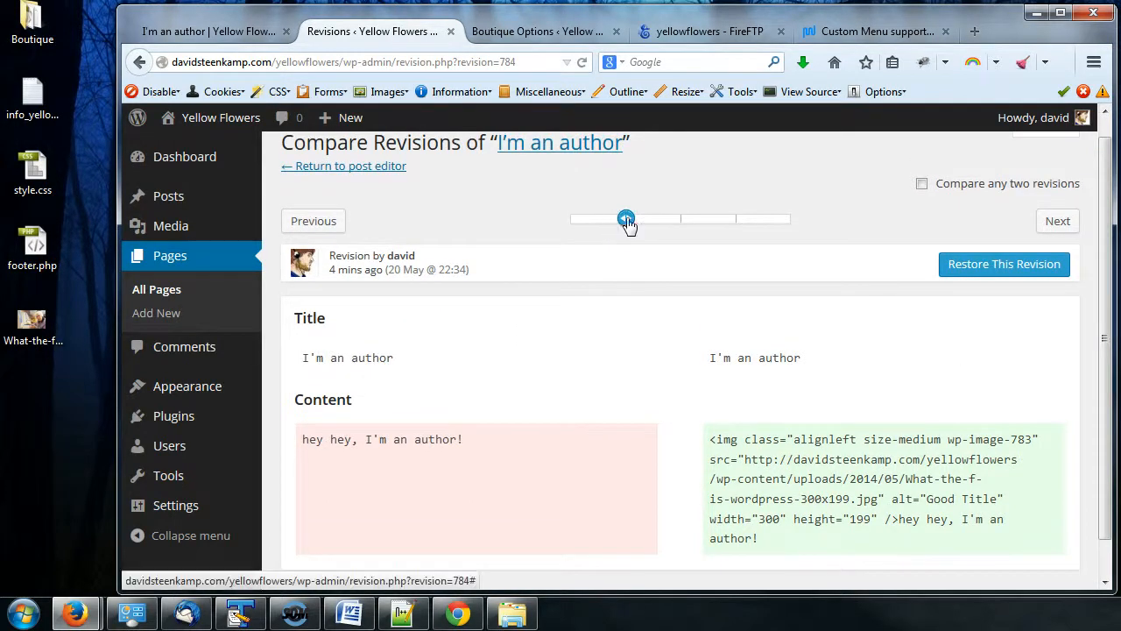
drag(627, 224, 631, 251)
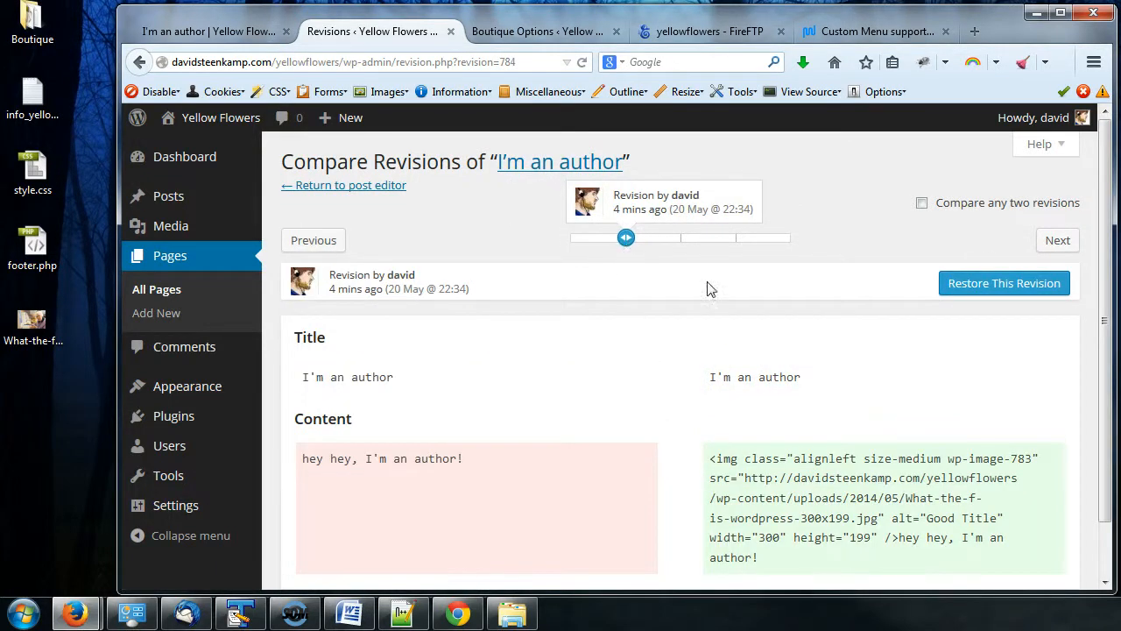
scroll(1101, 274, down, 1)
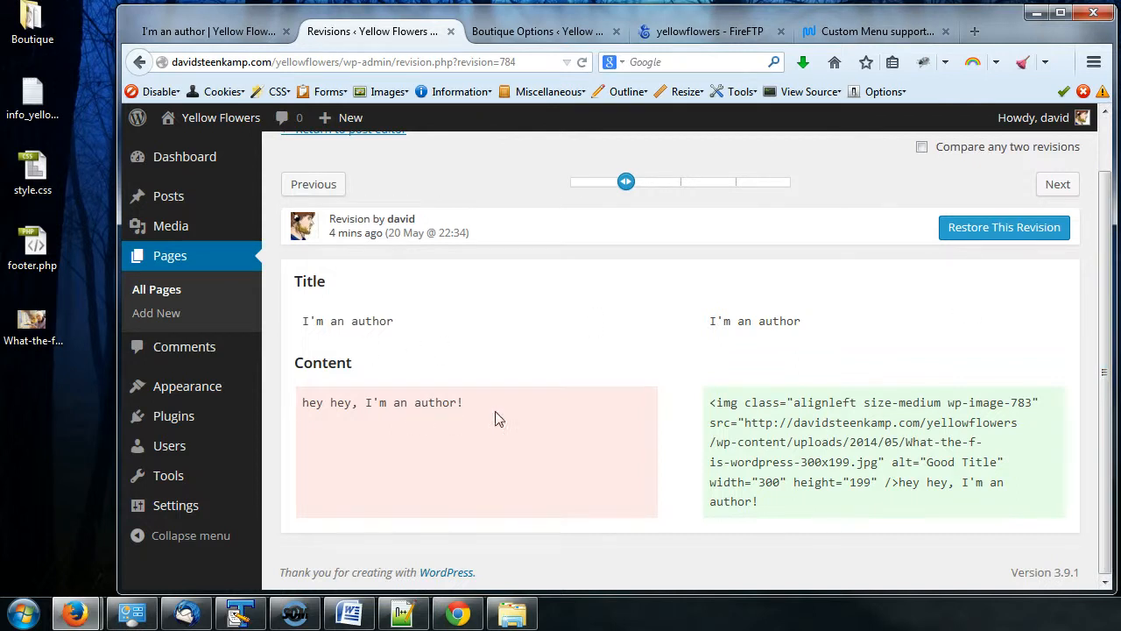
Restore the 20 May @ 22:34 revision of the page and reload the live page to check its content.
drag(463, 402, 301, 403)
click(599, 438)
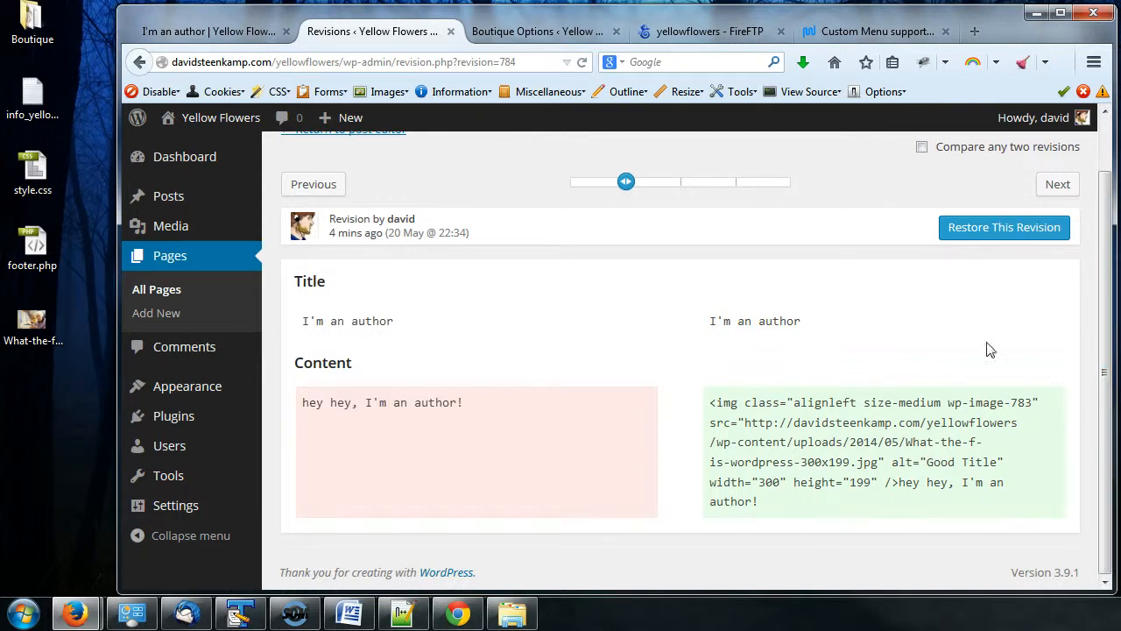
click(1004, 229)
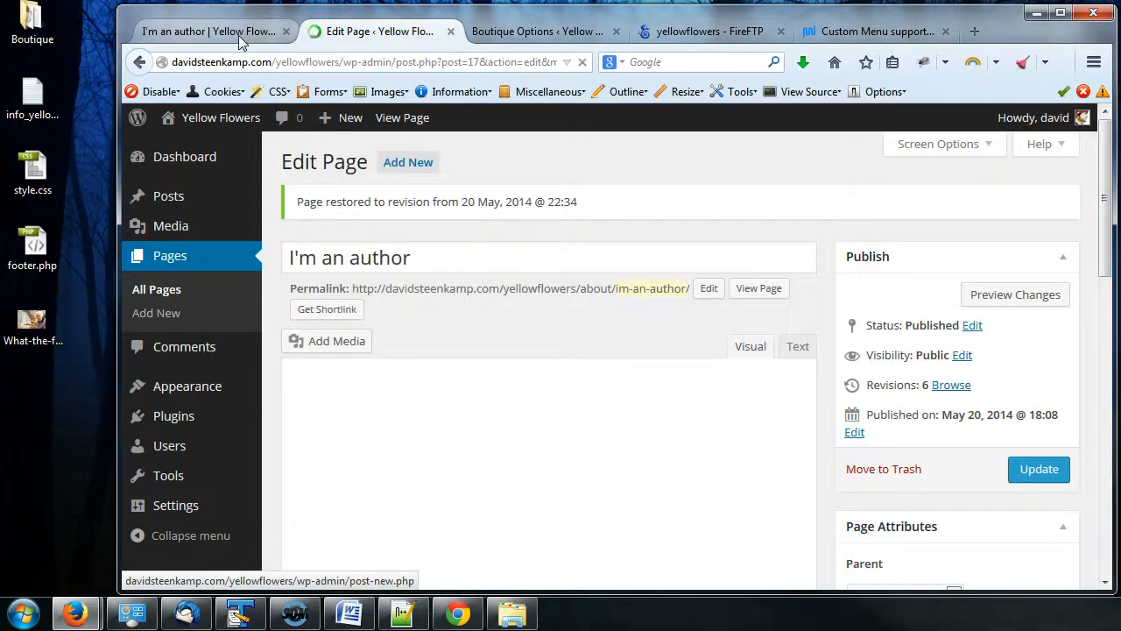
click(243, 40)
click(582, 63)
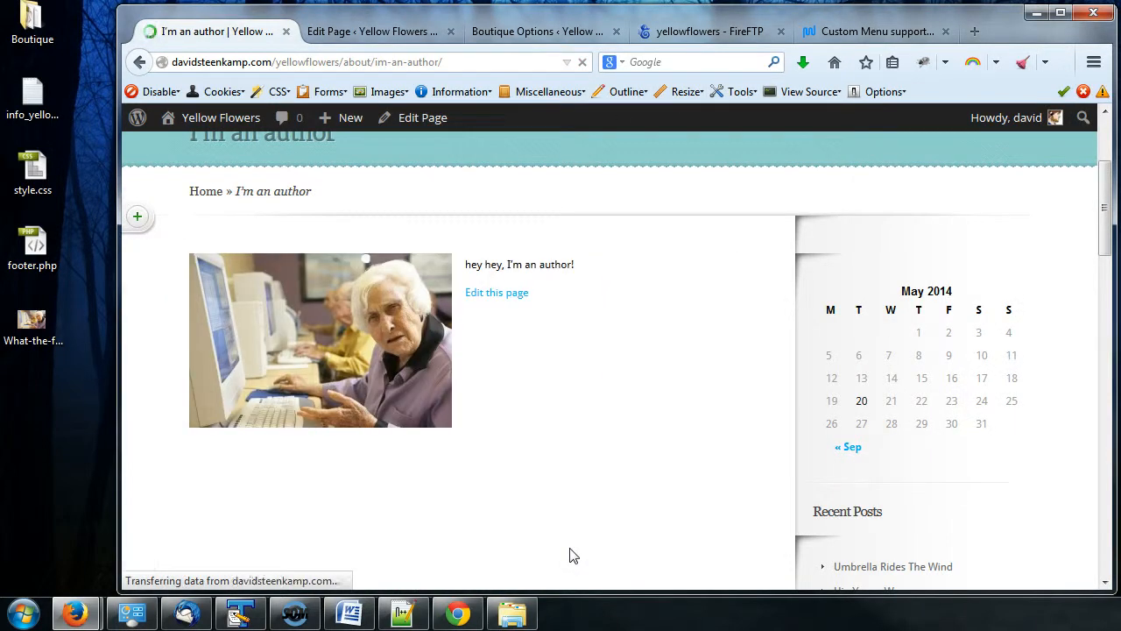
Open the page's revisions, move back to the 20 May @ 18:08 revision, restore it and reload the live page.
click(399, 33)
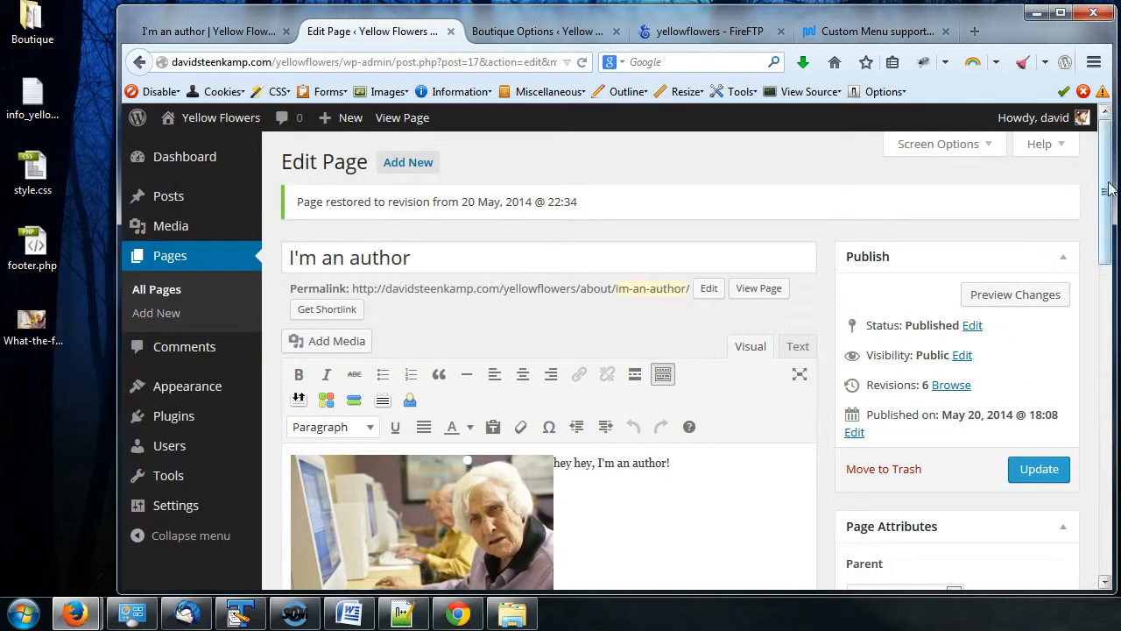
scroll(1108, 188, down, 7)
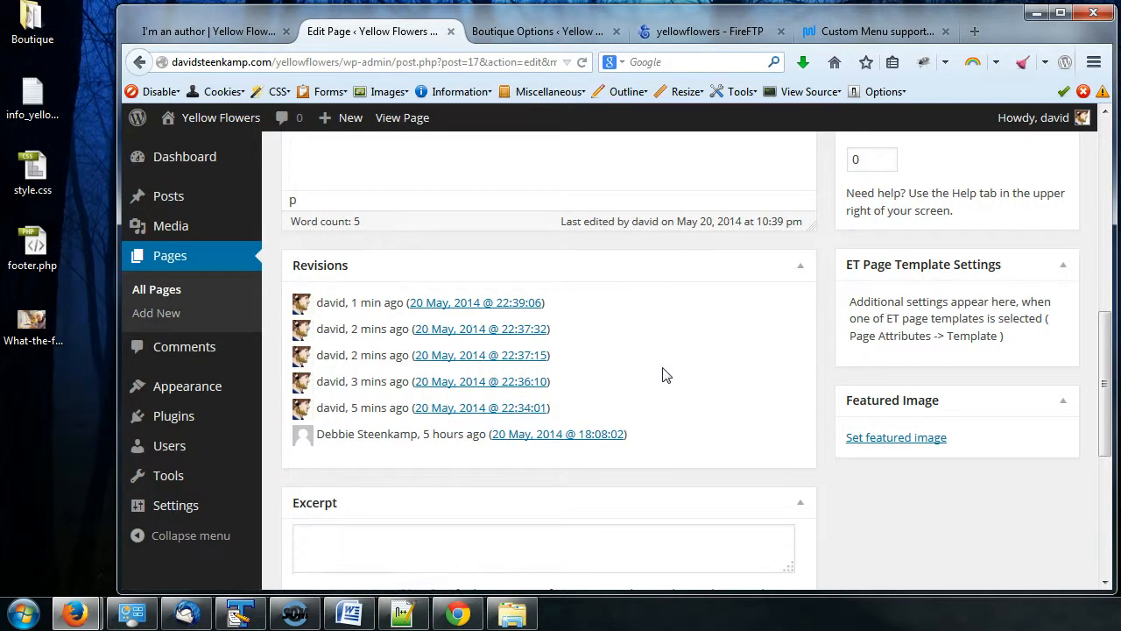
click(484, 410)
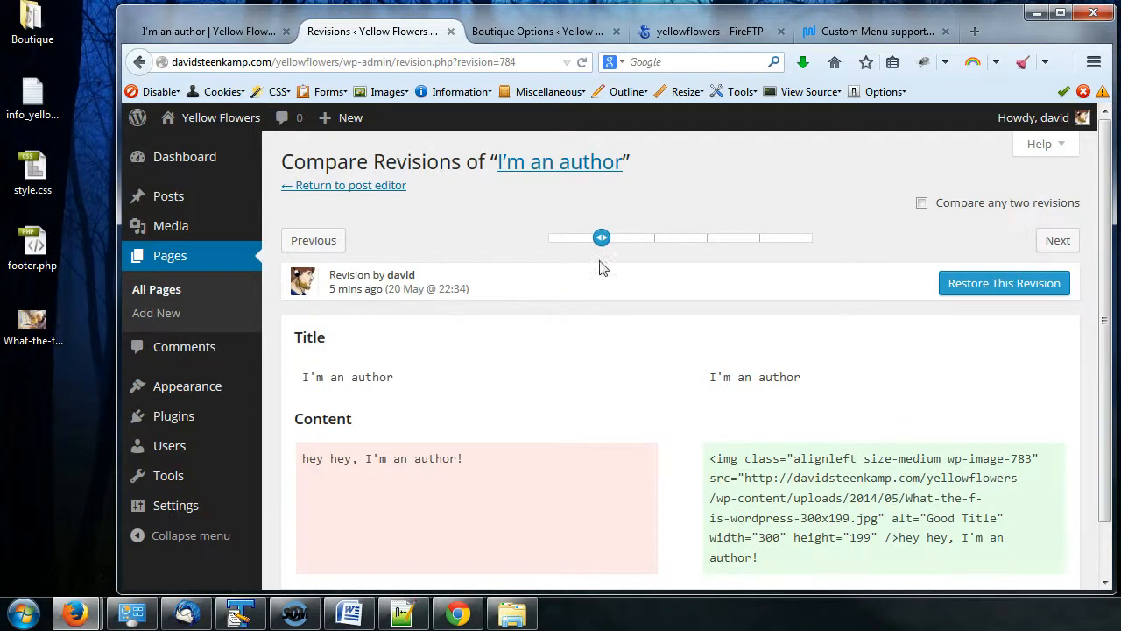
drag(603, 247, 549, 245)
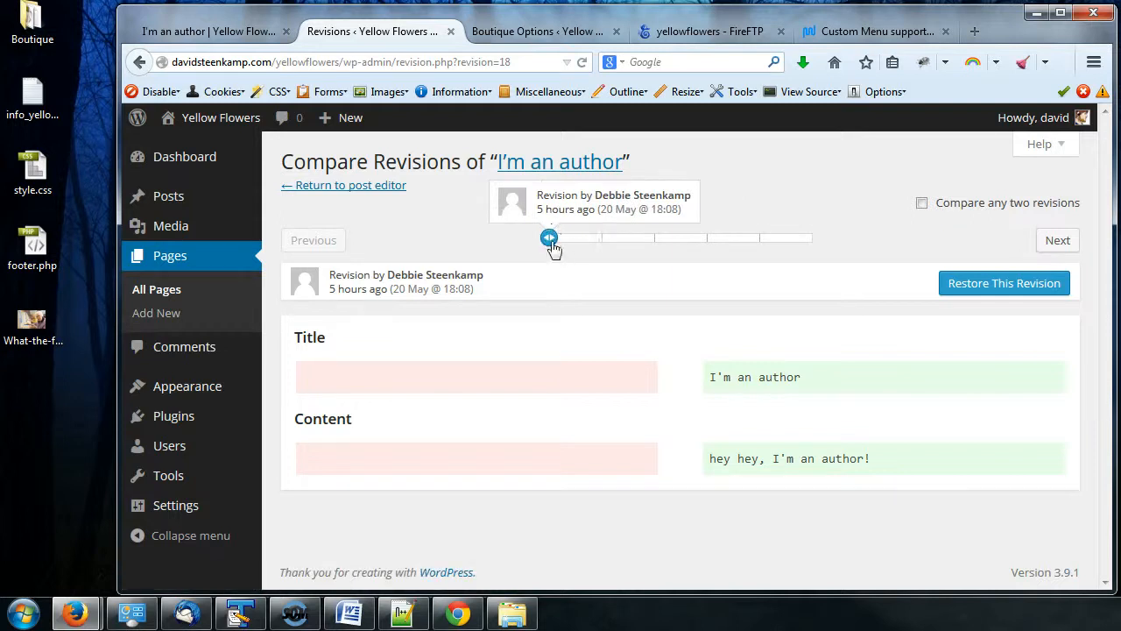
click(1005, 287)
key(ctrl+Page_Up)
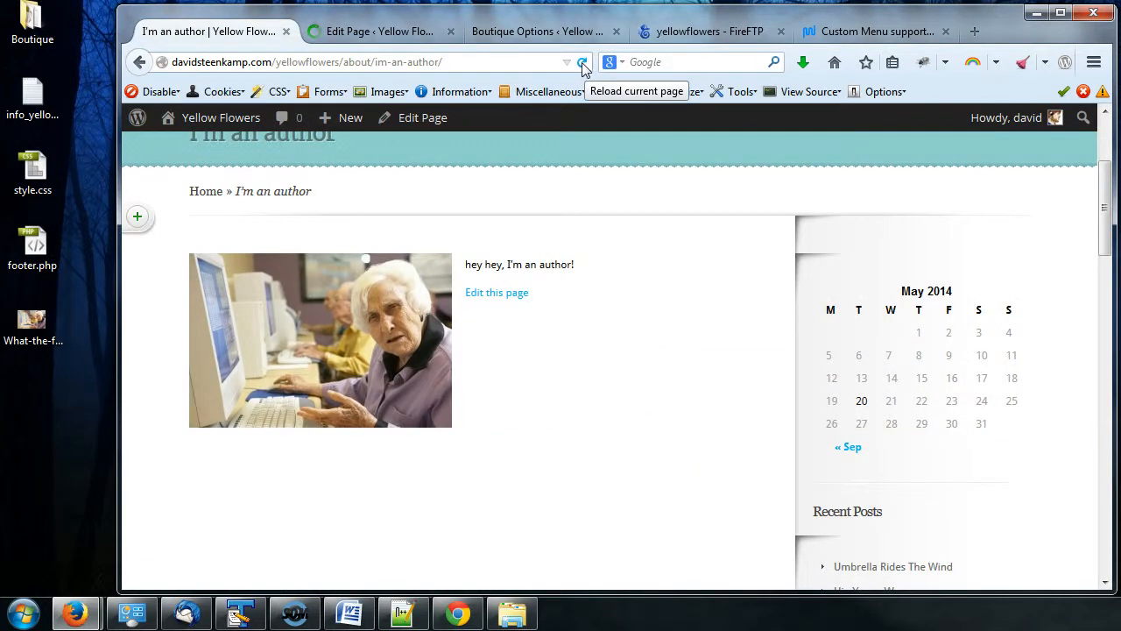
click(583, 67)
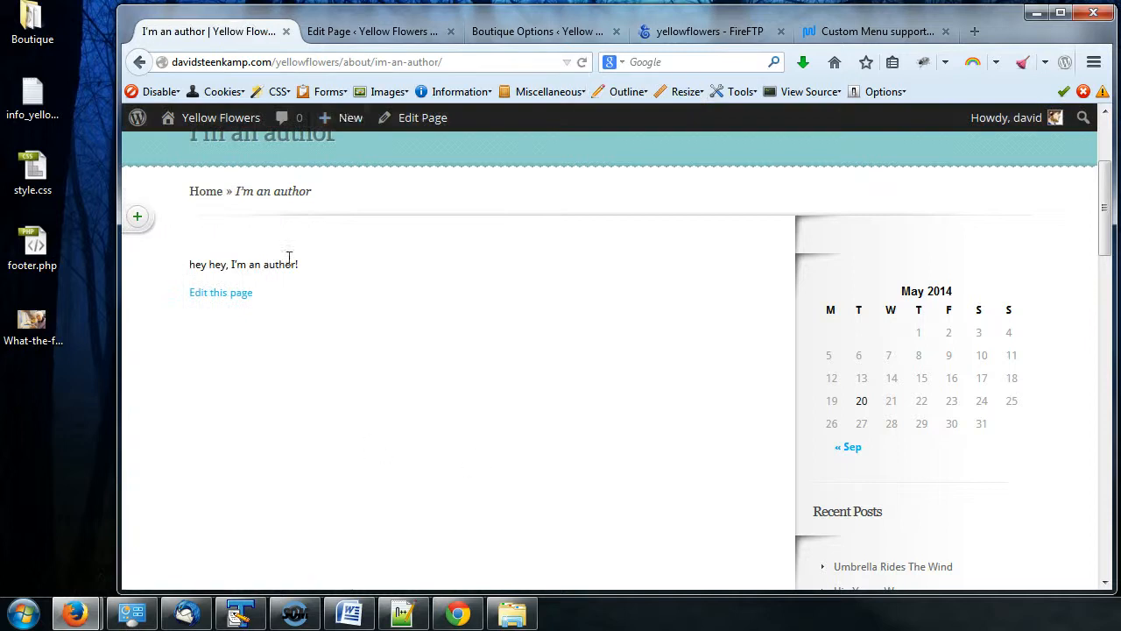
Open the page revision of 20 May, 2014 @ 22:37:32 and compare its image size class and dimensions with the previous version.
click(394, 35)
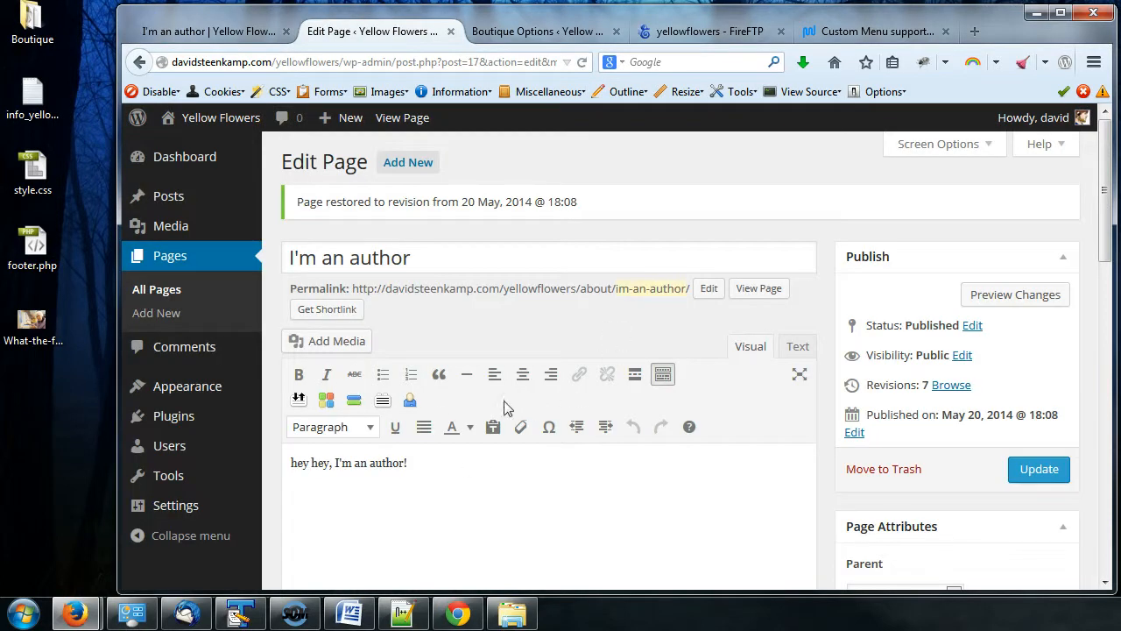
scroll(755, 385, down, 4)
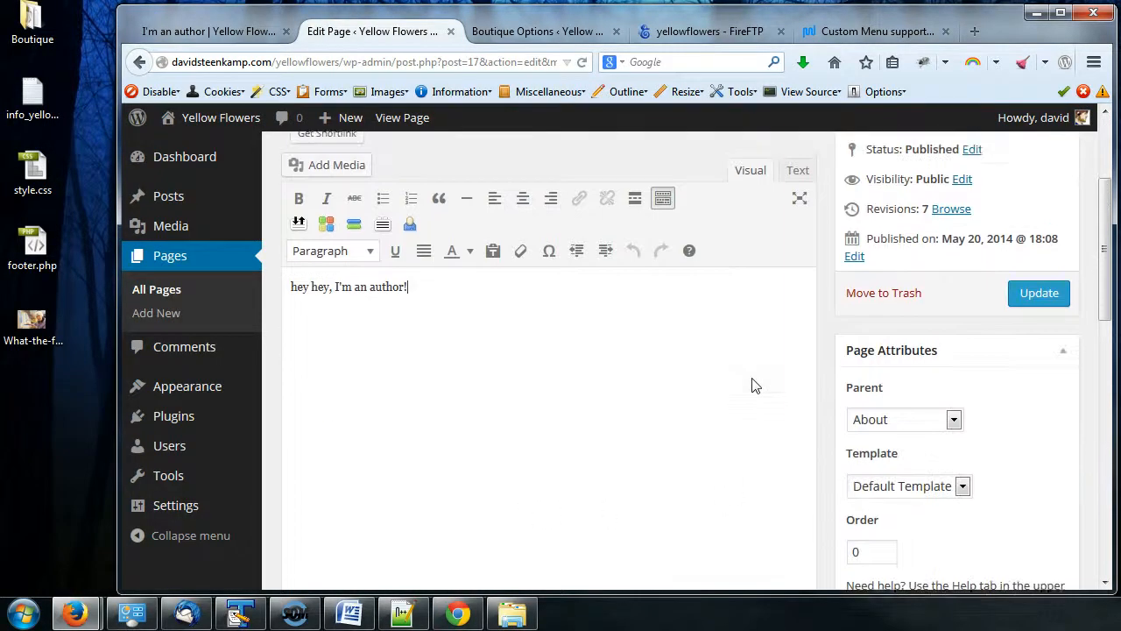
scroll(878, 380, up, 4)
scroll(884, 388, down, 9)
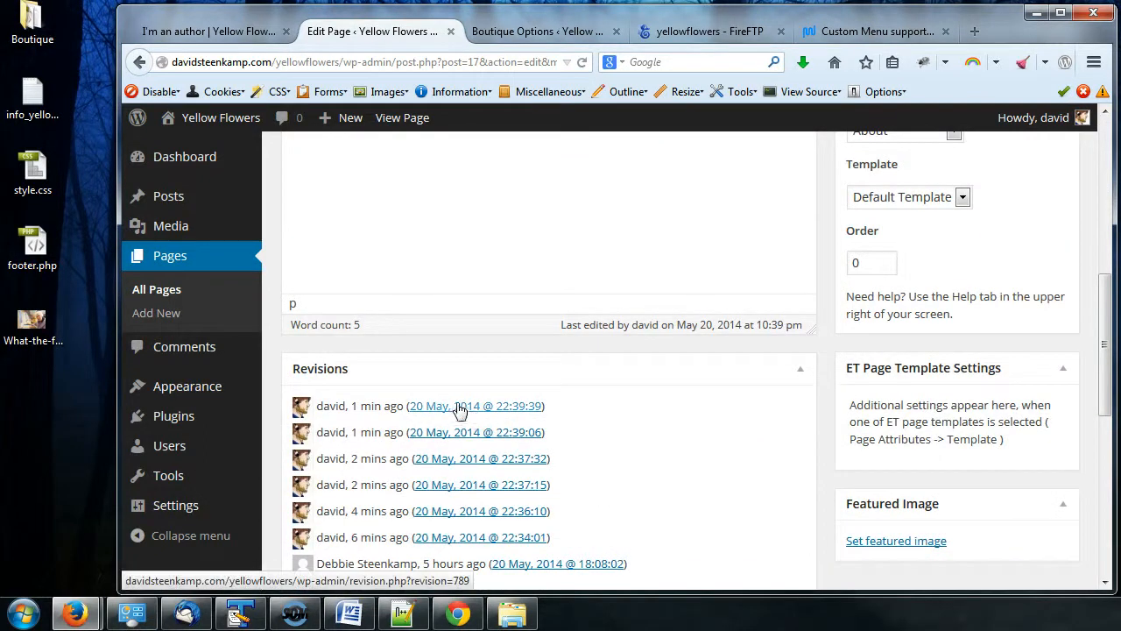
click(469, 465)
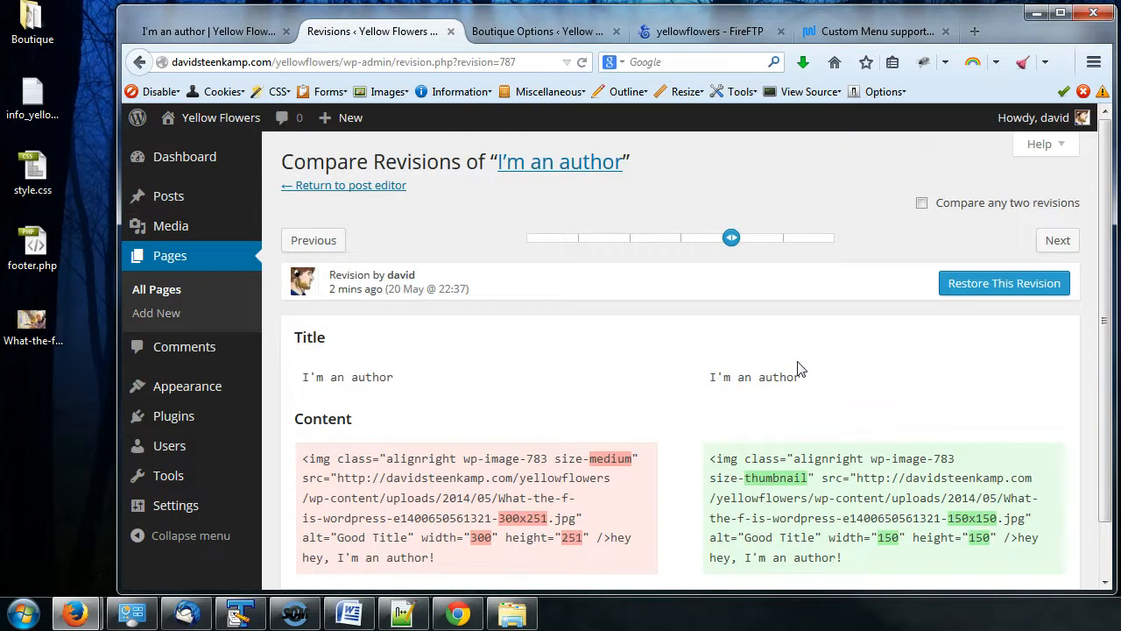
scroll(797, 368, down, 2)
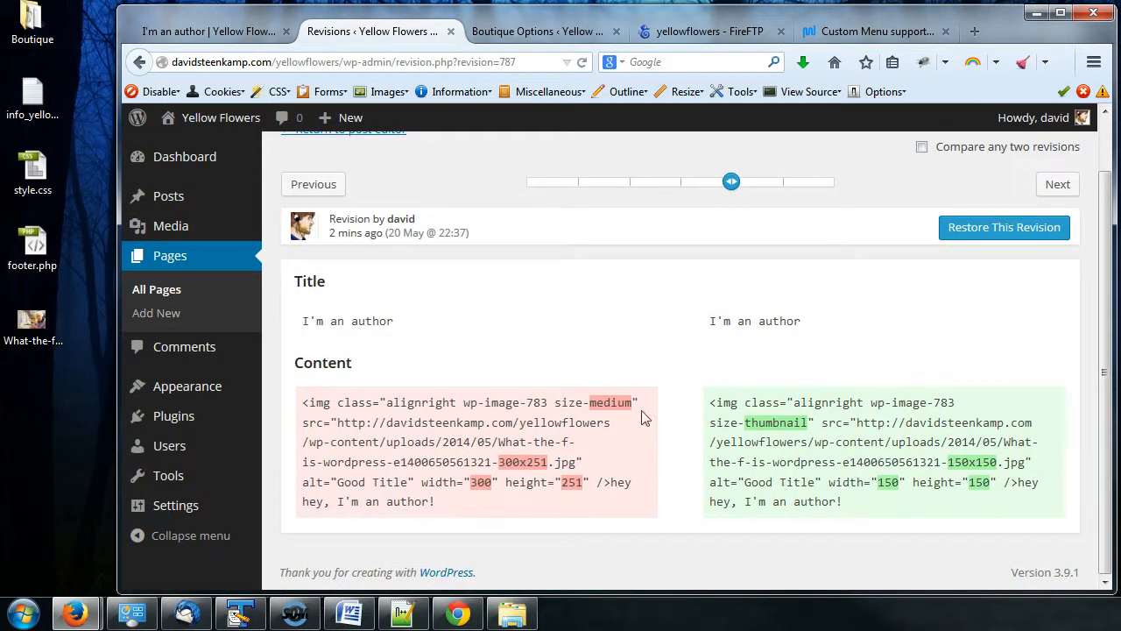
drag(590, 404, 632, 411)
drag(745, 423, 785, 438)
drag(498, 462, 555, 468)
drag(947, 463, 998, 470)
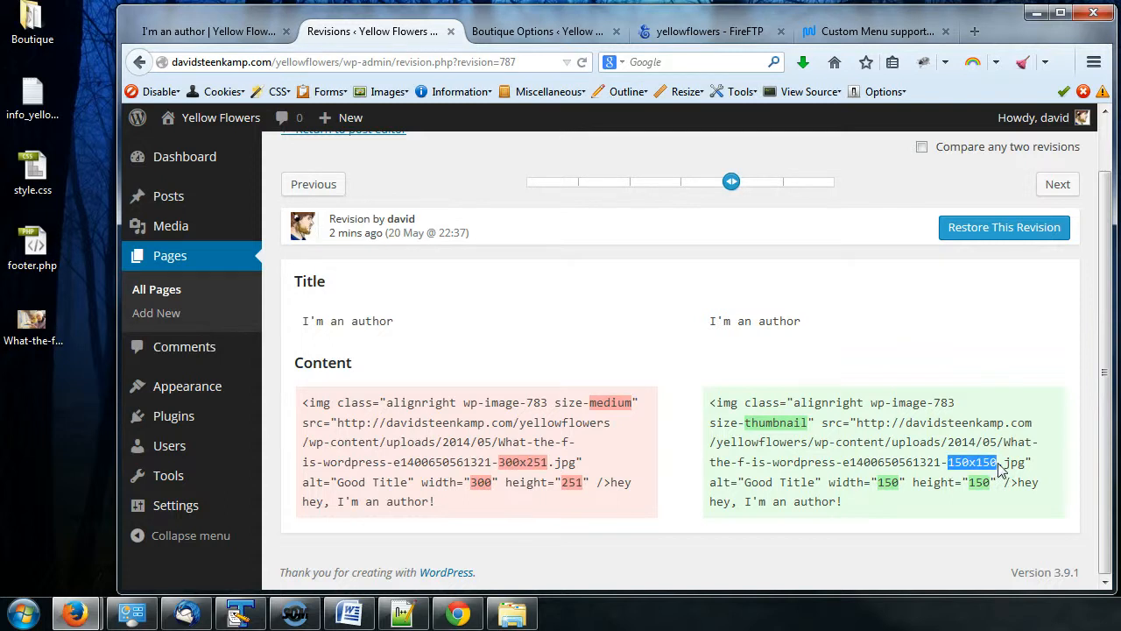
click(903, 491)
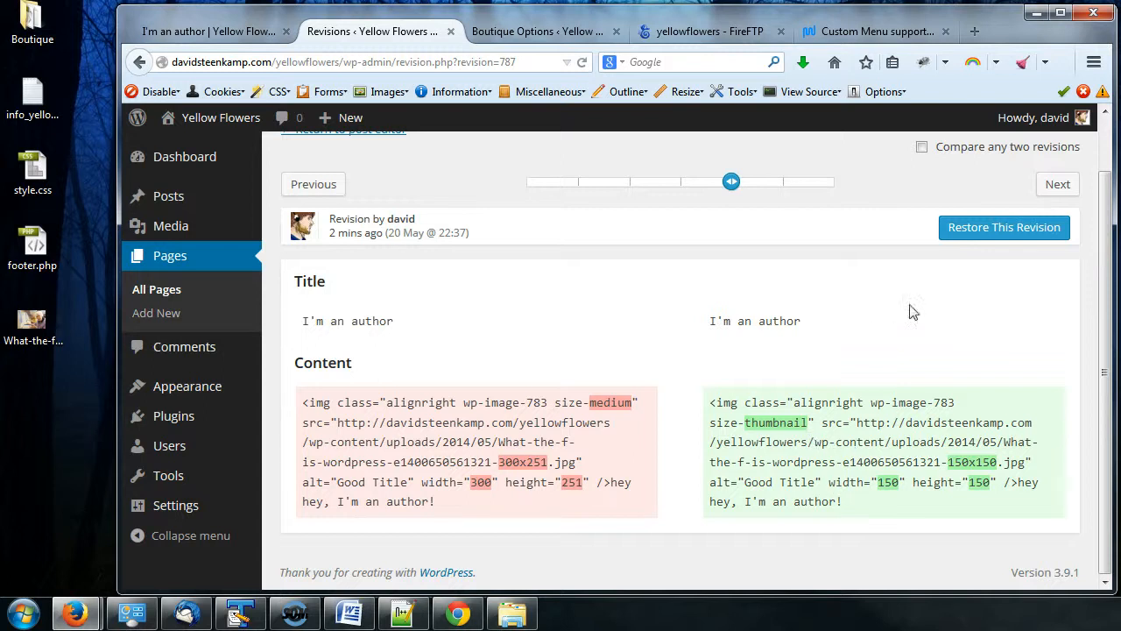
Check the live page against the 20 May @ 22:37 revision's code, restore that thumbnail-size revision and reload the live page.
click(245, 31)
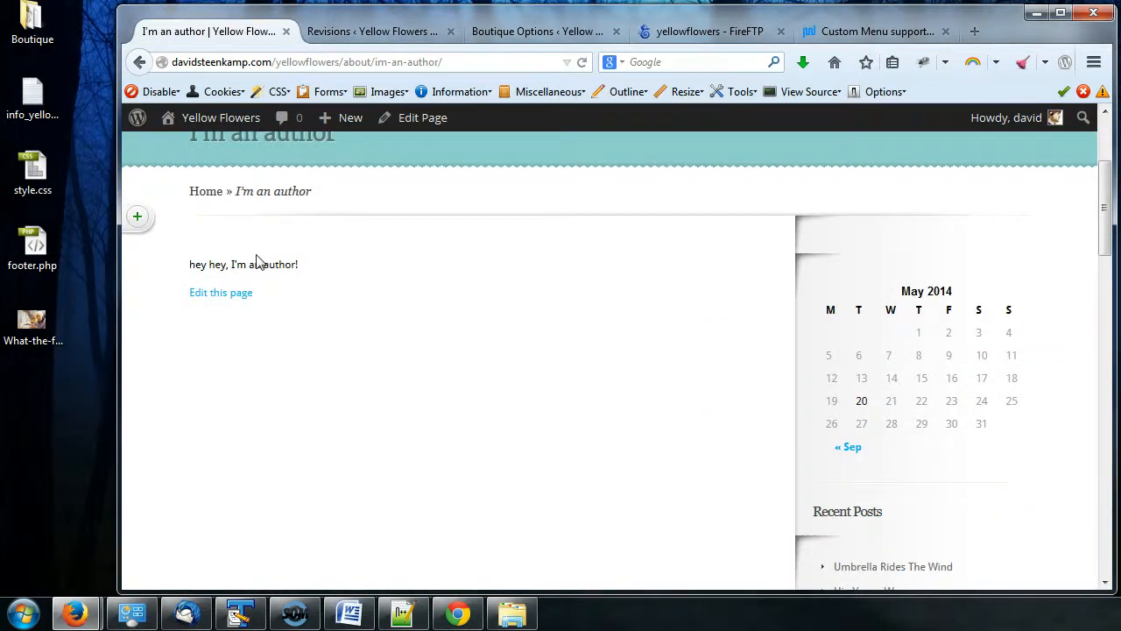
click(351, 31)
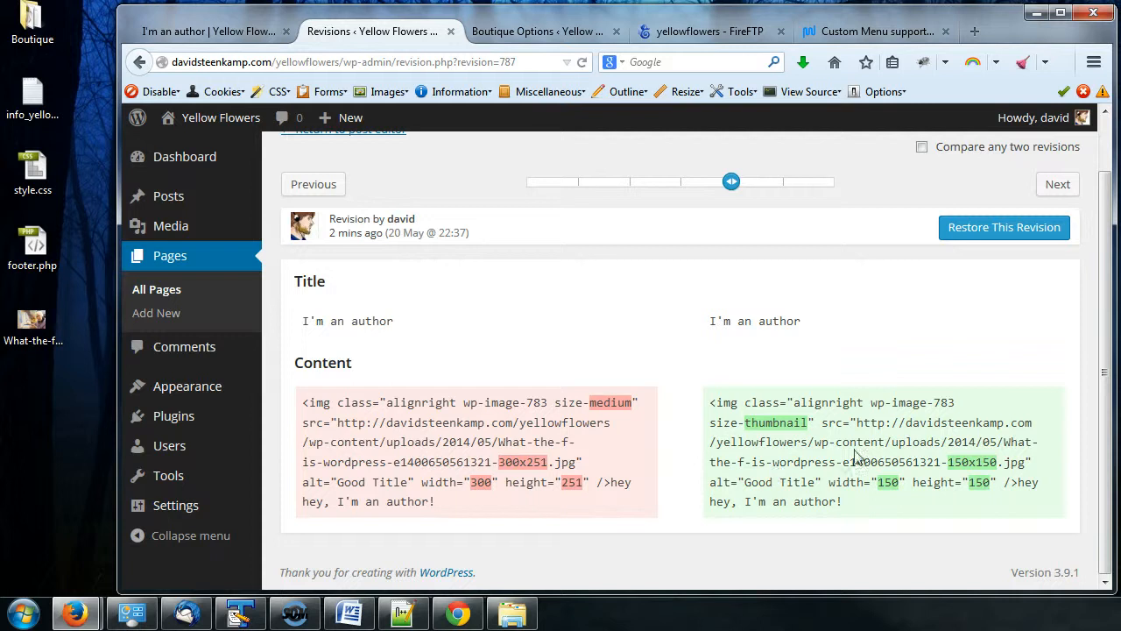
drag(711, 403, 854, 508)
click(854, 508)
drag(711, 402, 895, 490)
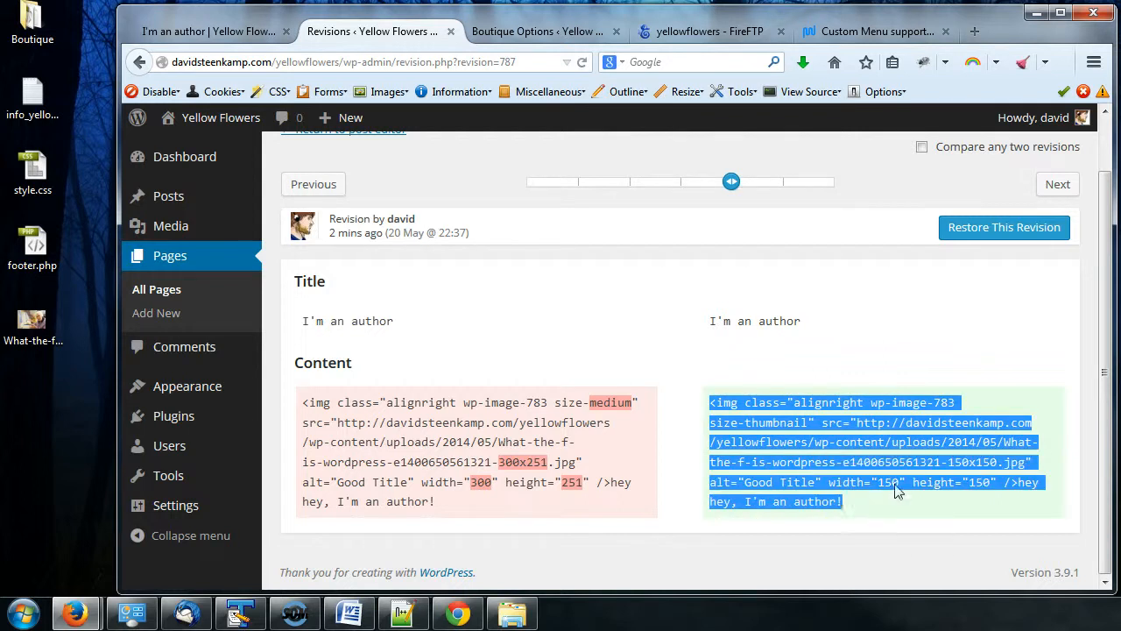
click(895, 491)
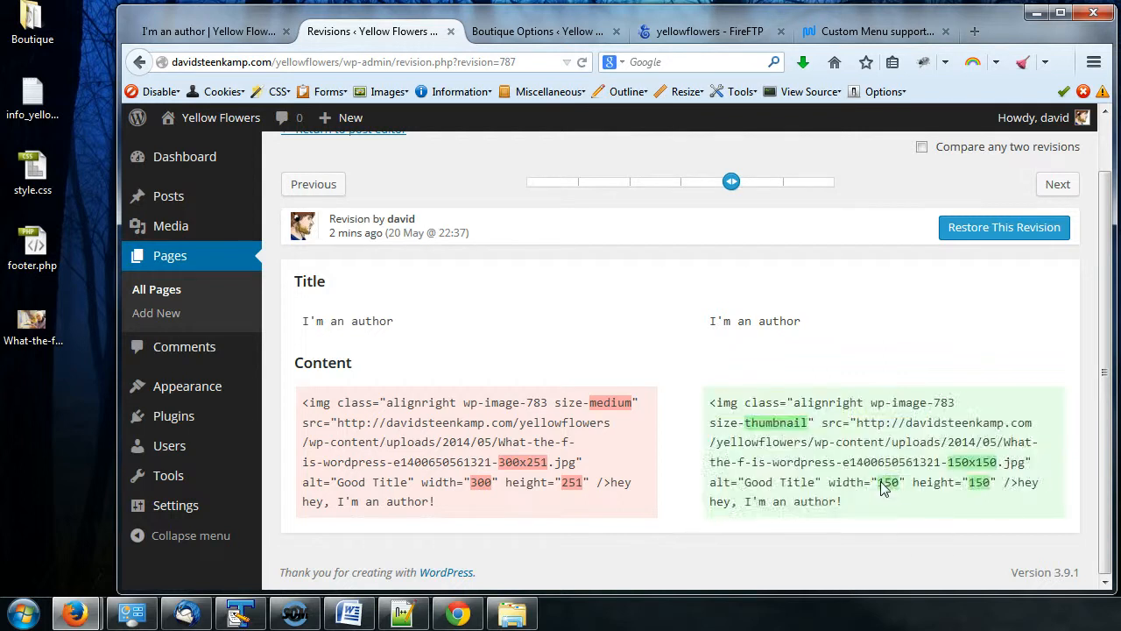
click(493, 488)
click(946, 232)
click(212, 35)
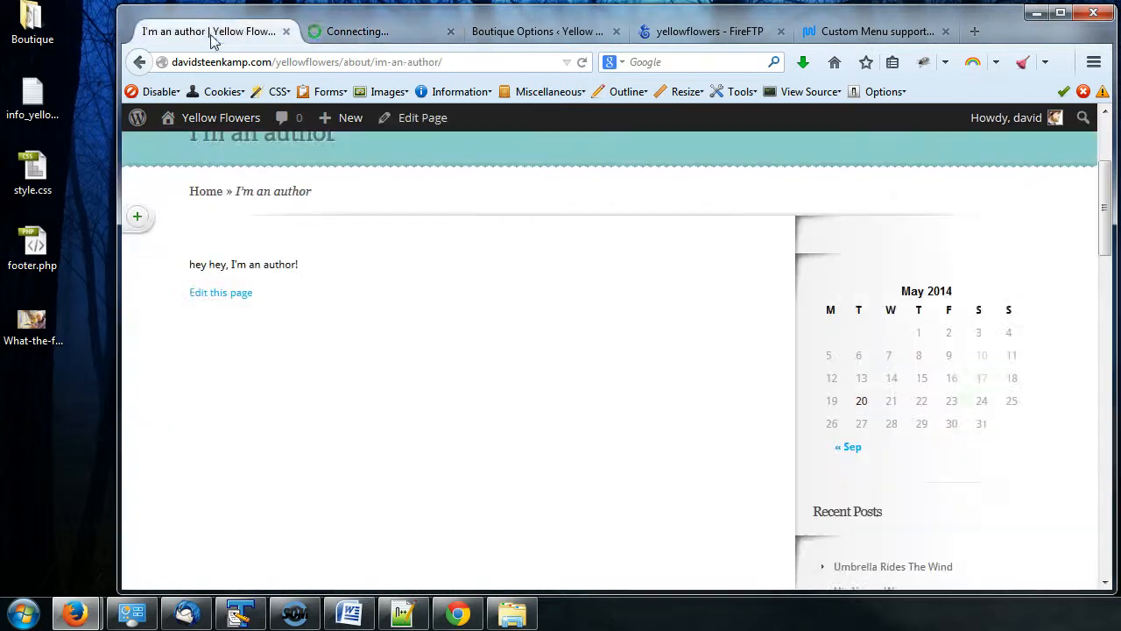
click(583, 63)
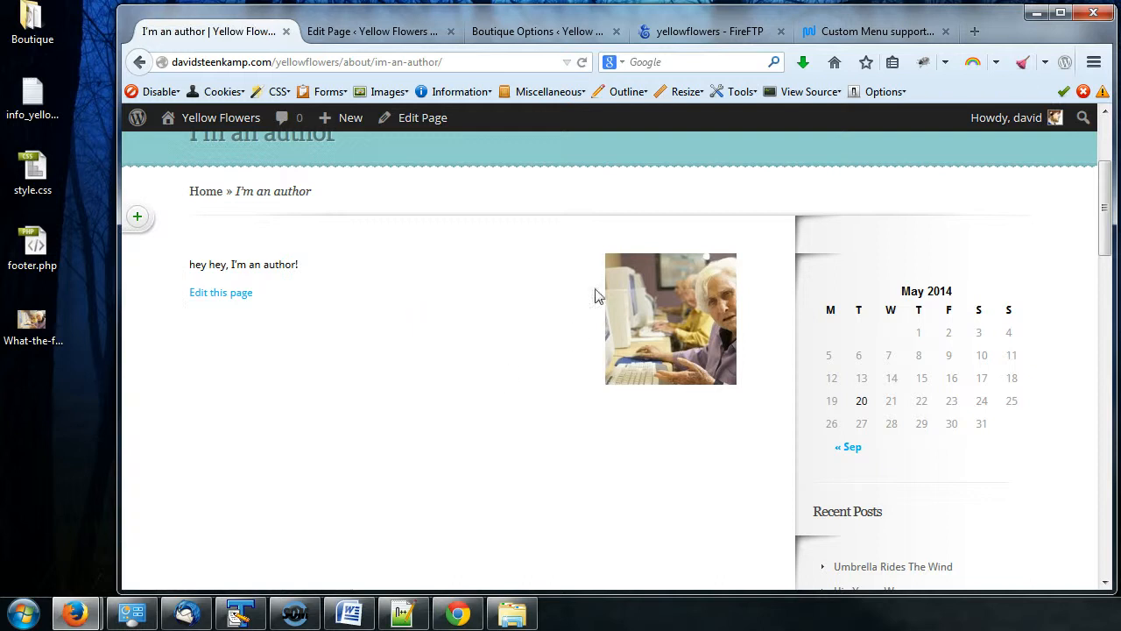
Display the Web Developer ruler on the live page and set its width to 150 px.
click(543, 97)
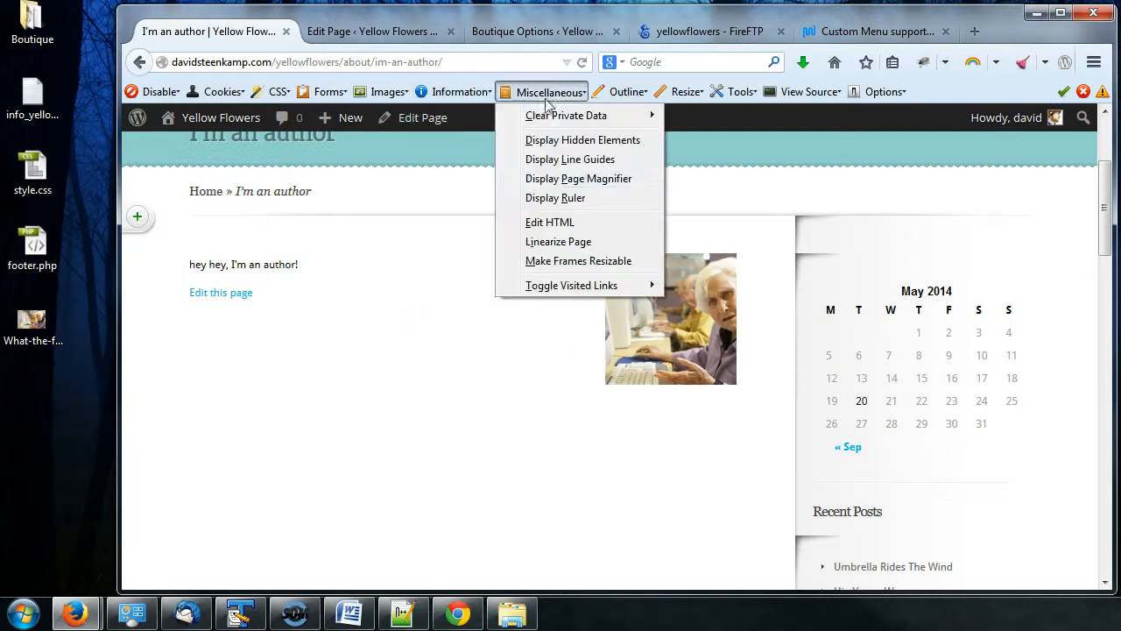
click(552, 198)
drag(482, 222, 660, 444)
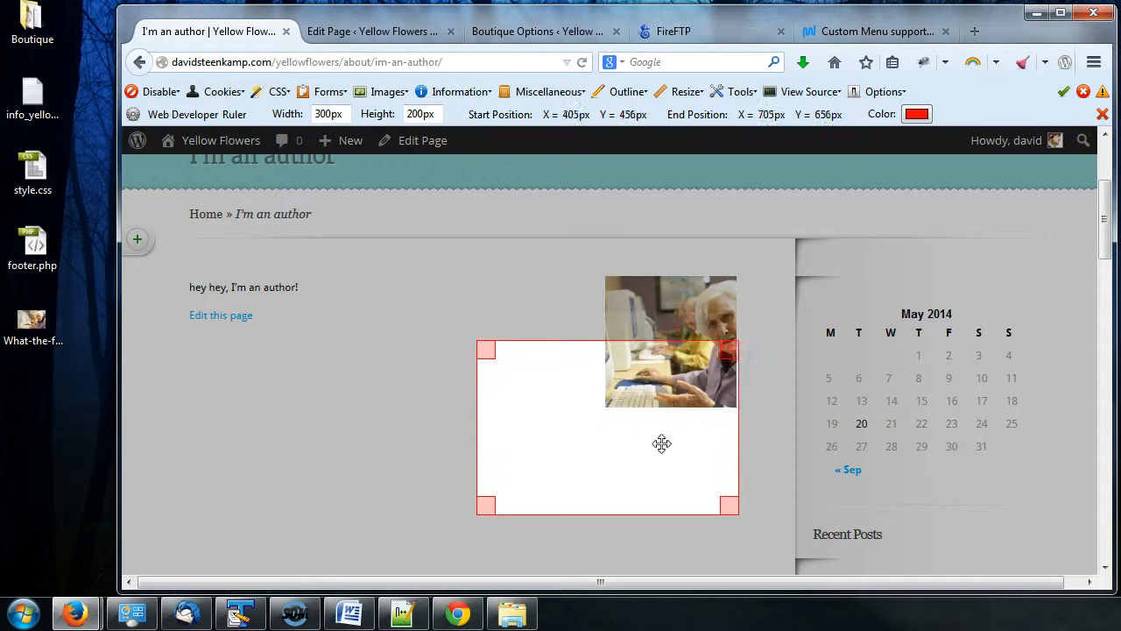
click(328, 114)
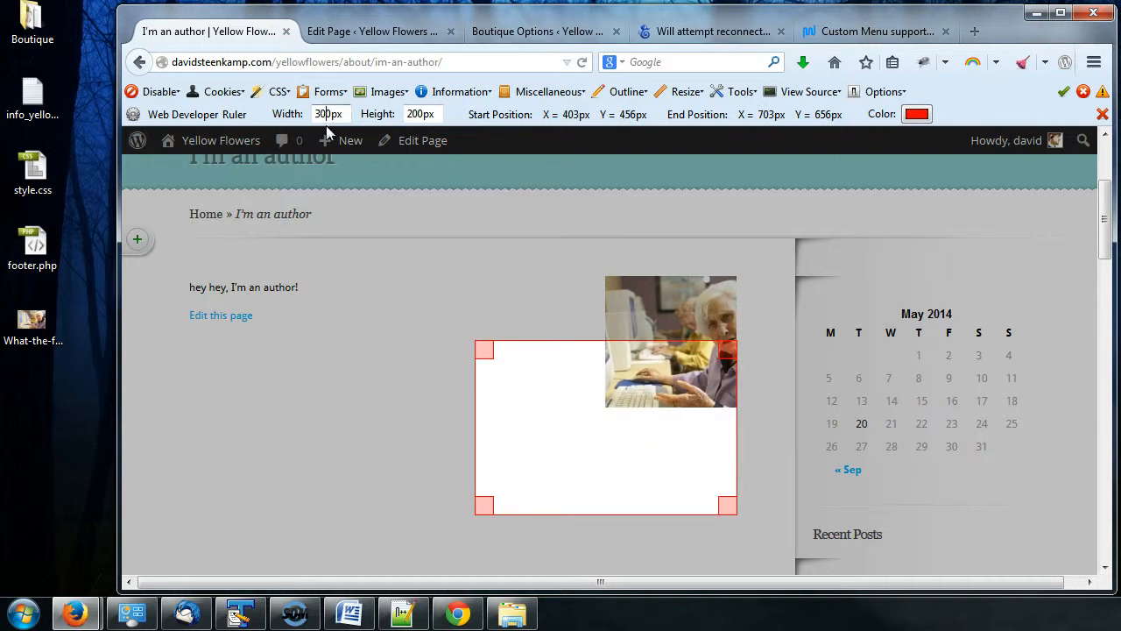
double_click(329, 114)
text(15)
Fit the ruler box over the thumbnail image to measure its width and height, and move the box off the image.
click(412, 114)
drag(503, 426, 631, 362)
drag(731, 434, 734, 407)
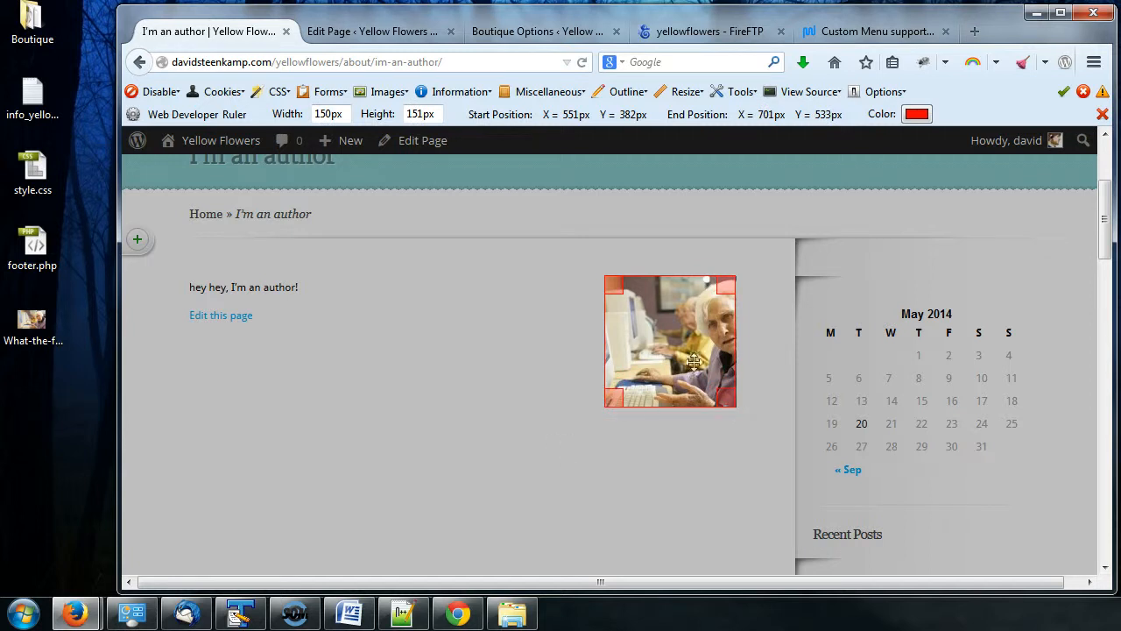
drag(421, 114, 409, 114)
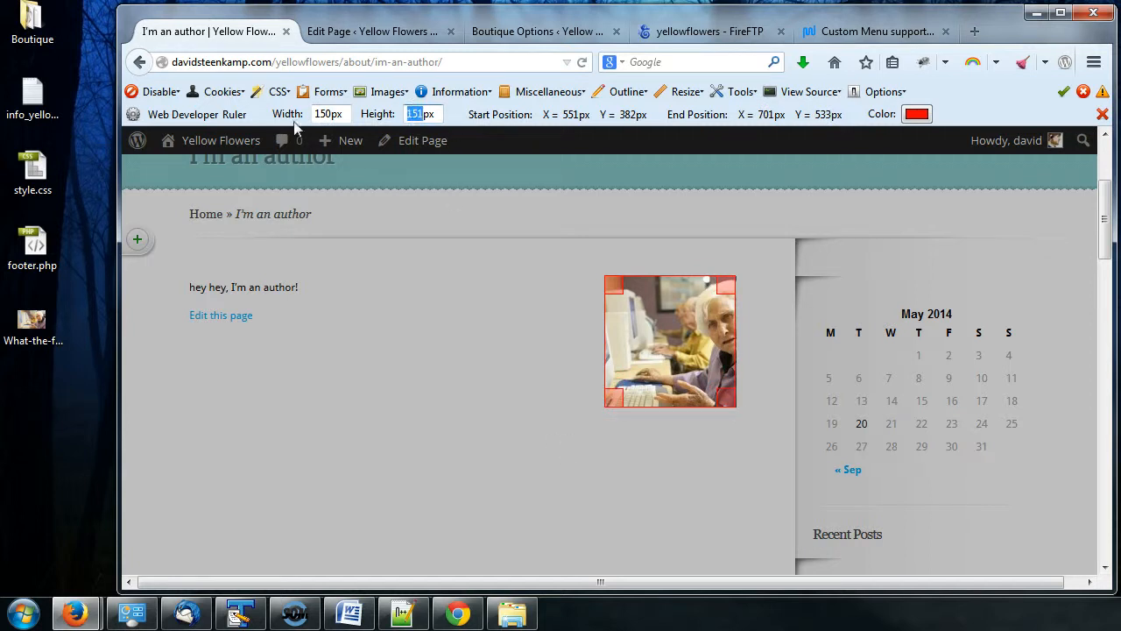
click(331, 114)
drag(673, 361, 515, 352)
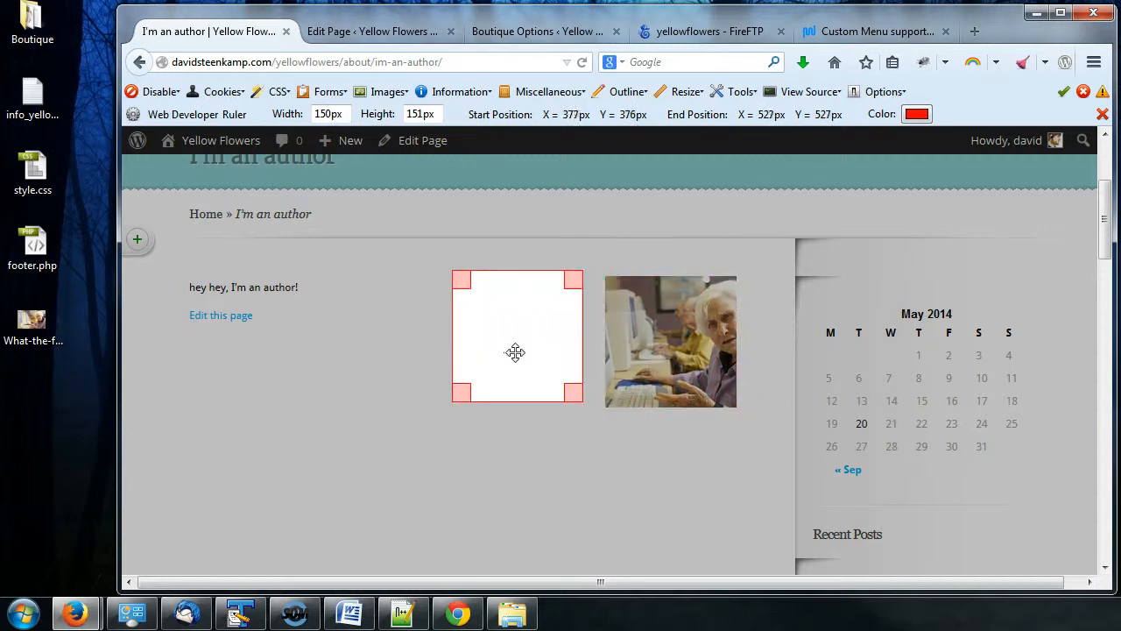
Return to the page editor, open the revision of 20 May, 2014 @ 22:37:15 and compare its image alignment with the previous version.
click(386, 32)
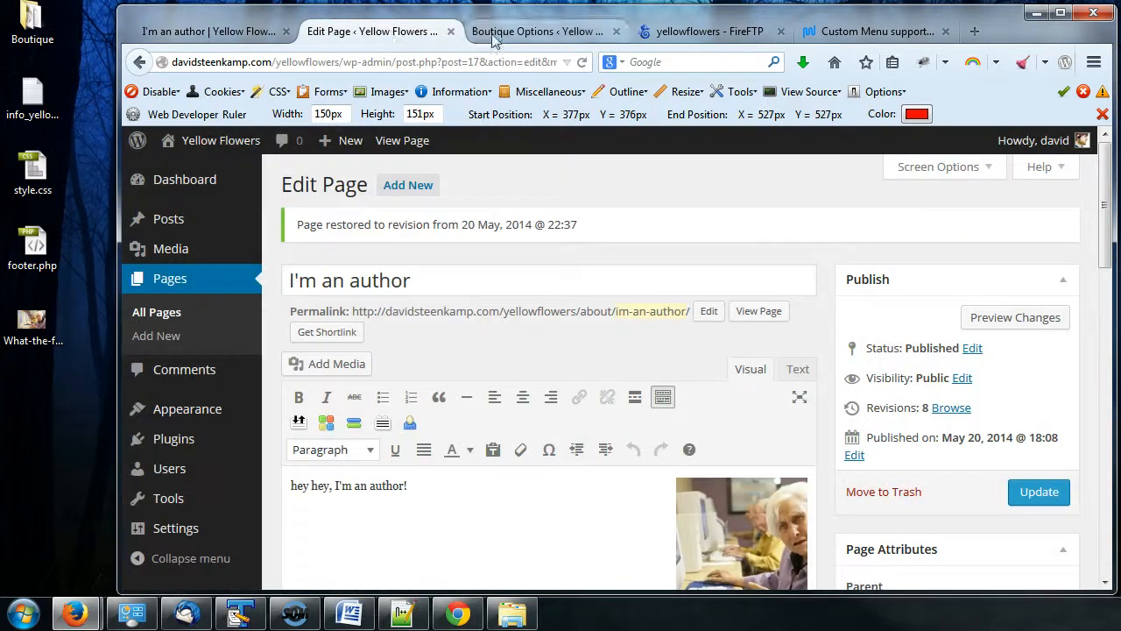
scroll(906, 324, down, 6)
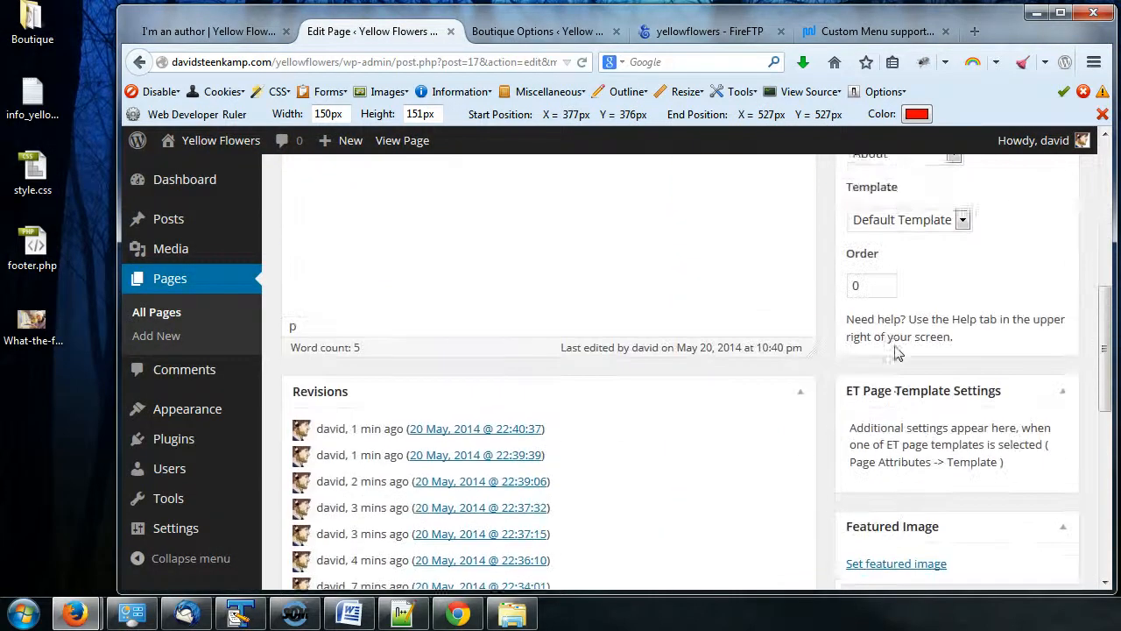
click(477, 442)
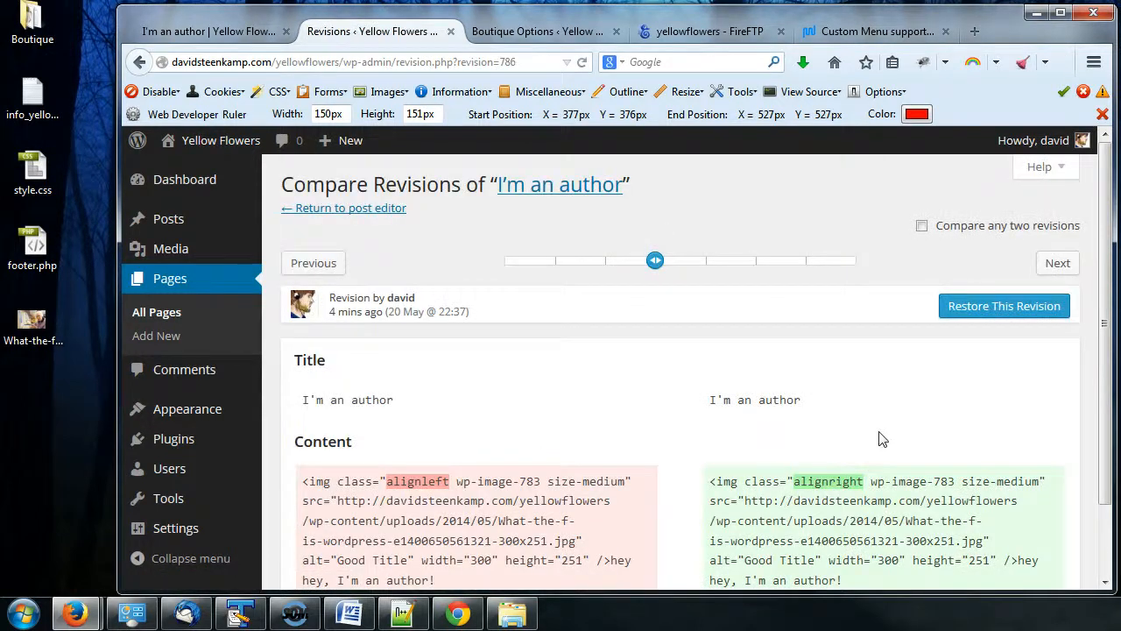
scroll(878, 438, down, 2)
drag(708, 403, 742, 410)
click(873, 508)
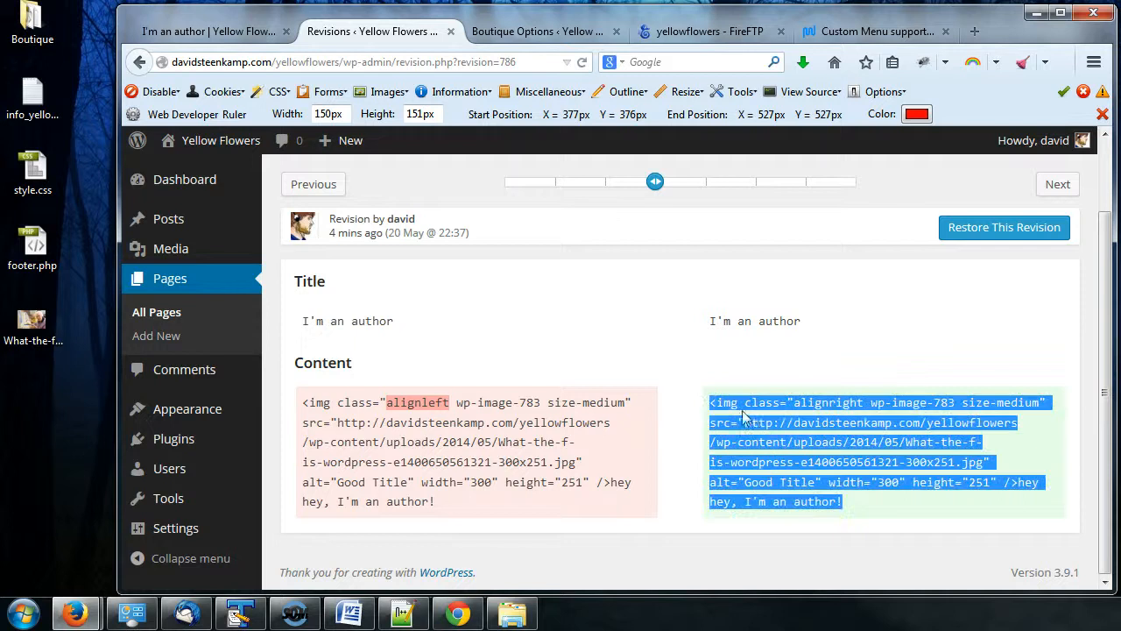
click(755, 424)
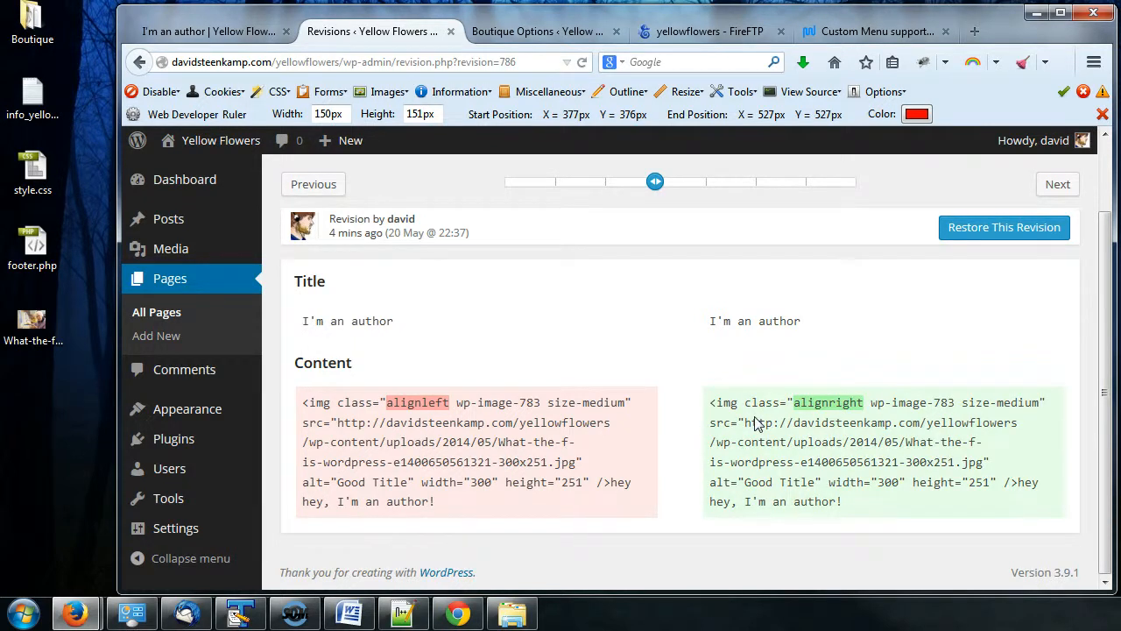
Leave the revision comparison and open the Media Library.
scroll(755, 424, up, 2)
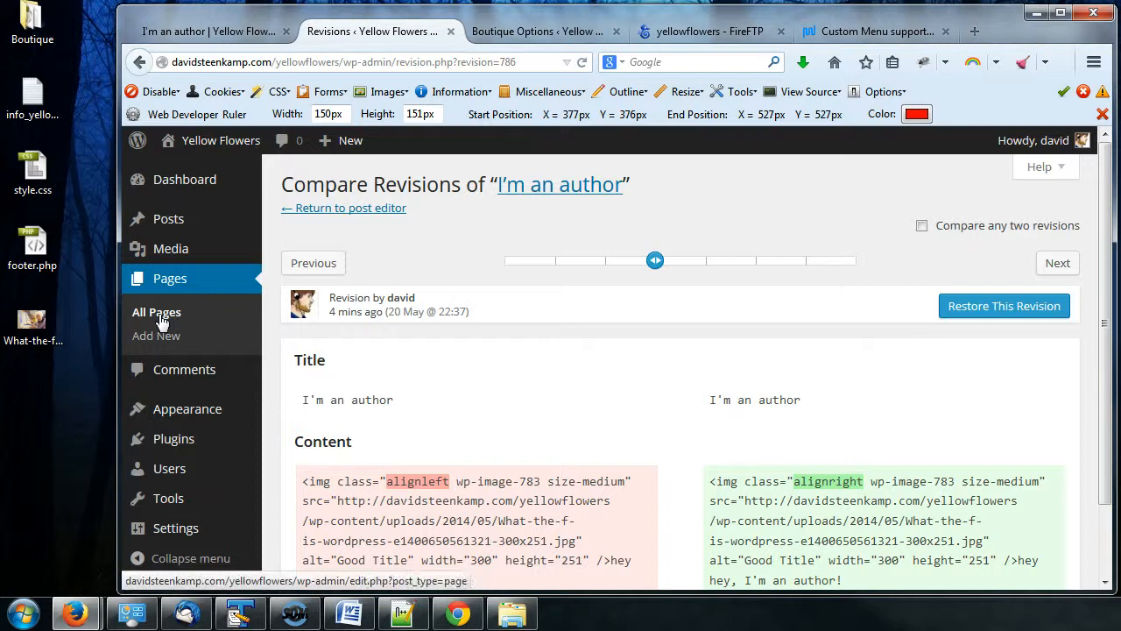
click(203, 252)
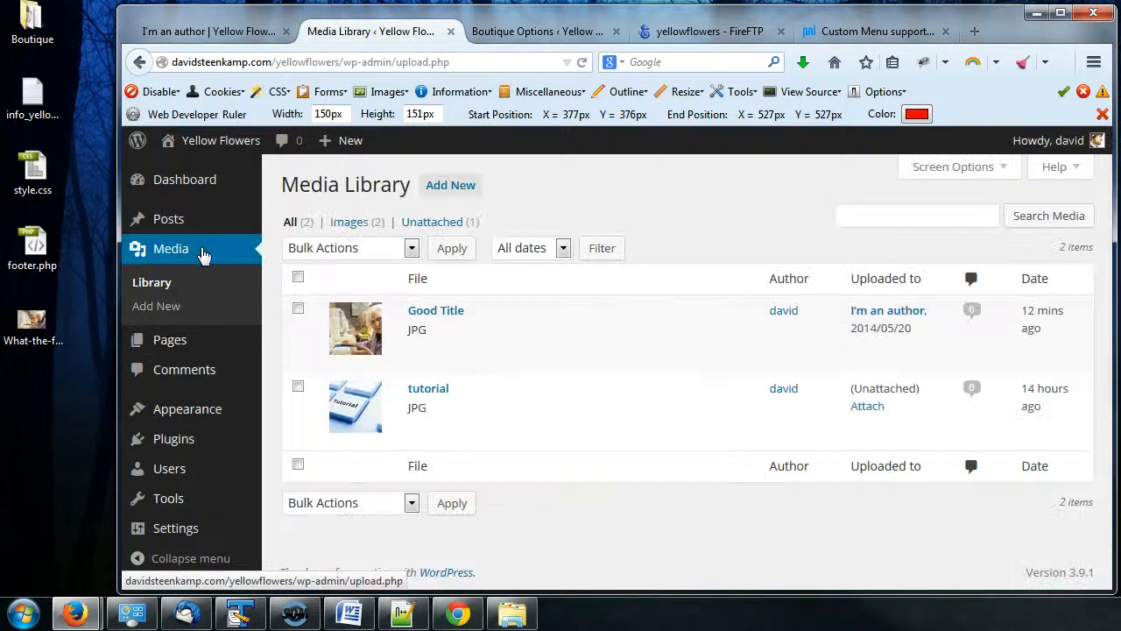